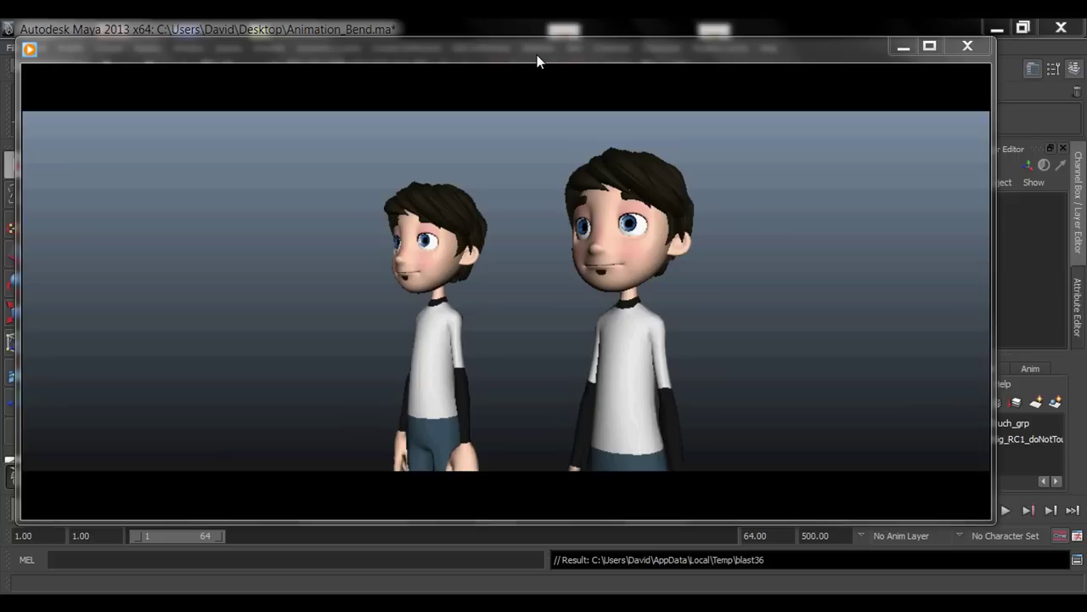
Maximize the blast36 playblast, replay it from the start to review both characters, and close the player.
{"action": "left_click_drag", "start_coordinate": [536, 54], "coordinate": [586, 19]}
{"action": "mouse_move", "coordinate": [633, 369]}
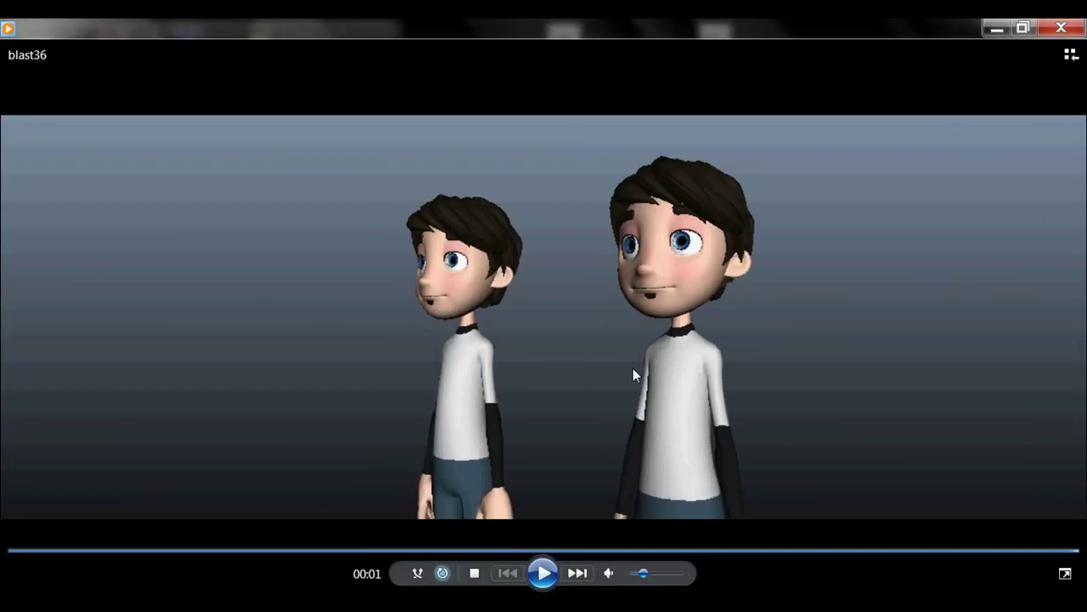
{"action": "left_click", "coordinate": [474, 572]}
{"action": "left_click", "coordinate": [544, 572]}
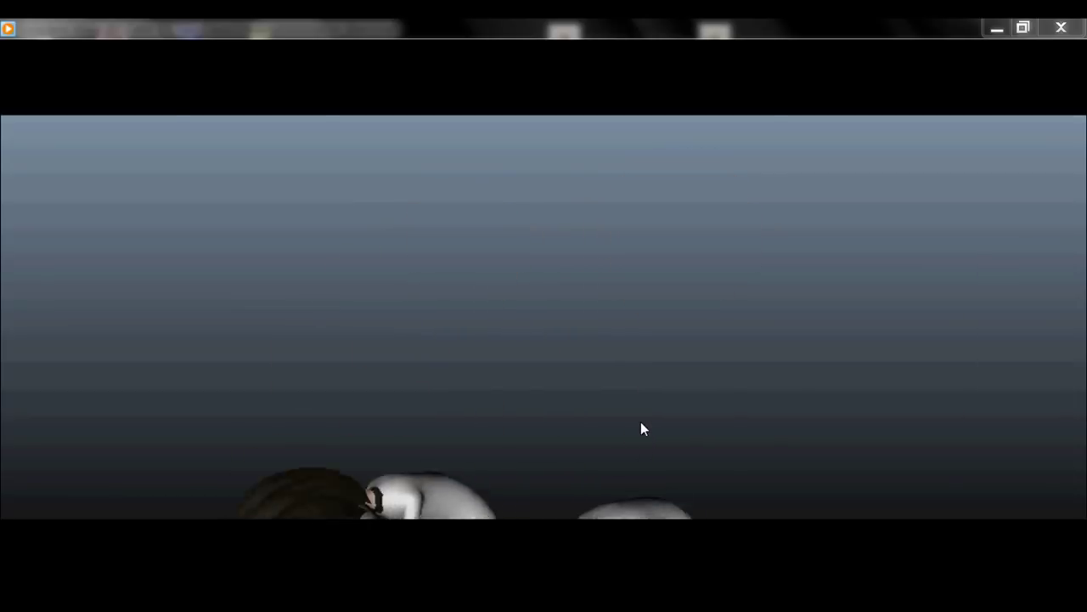
{"action": "mouse_move", "coordinate": [659, 151]}
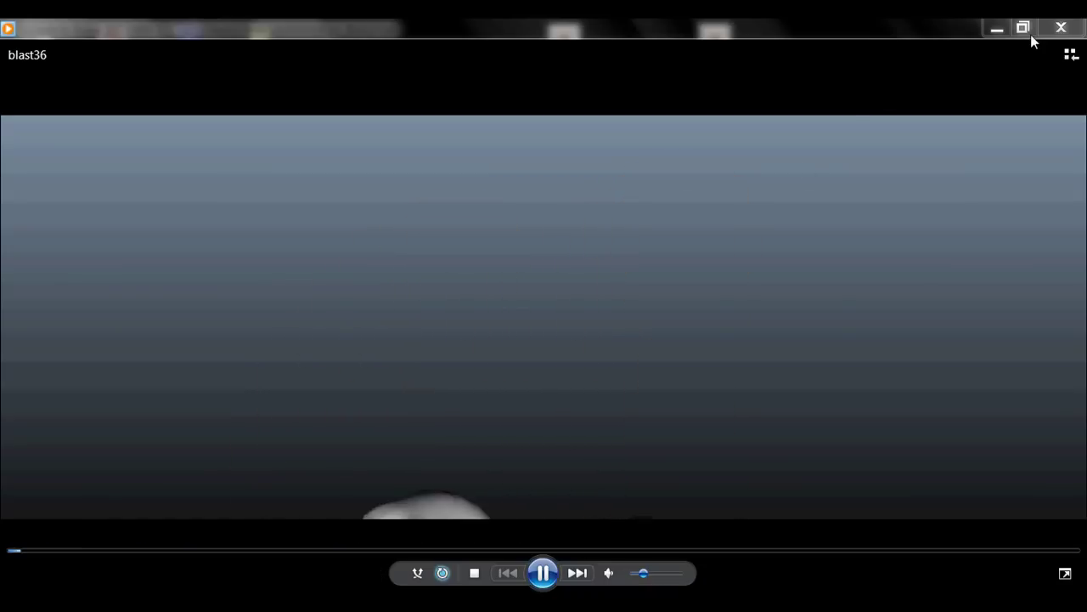
{"action": "left_click", "coordinate": [1061, 27]}
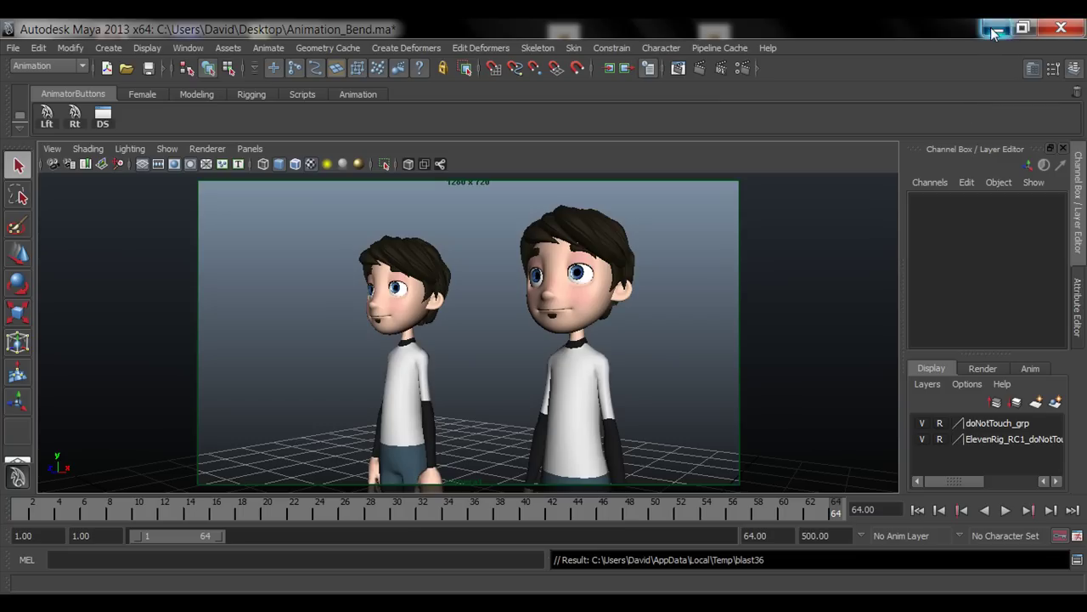
Open the AnimationMethods video from the desktop, watch it full screen, and close the player.
{"action": "left_click", "coordinate": [999, 28]}
{"action": "left_click", "coordinate": [113, 228]}
{"action": "double_click", "coordinate": [113, 228]}
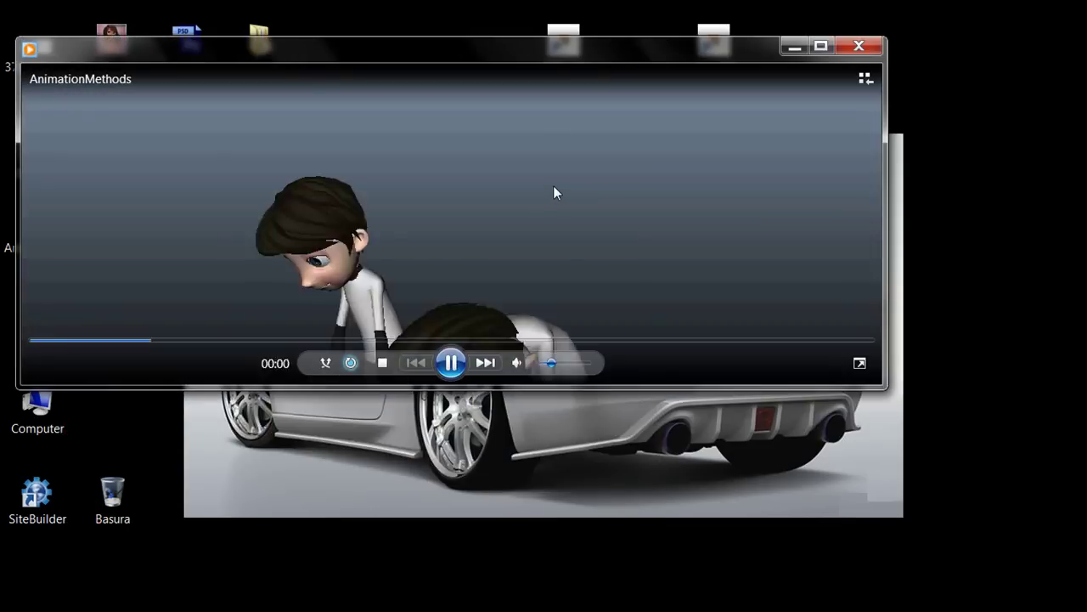
{"action": "double_click", "coordinate": [553, 185]}
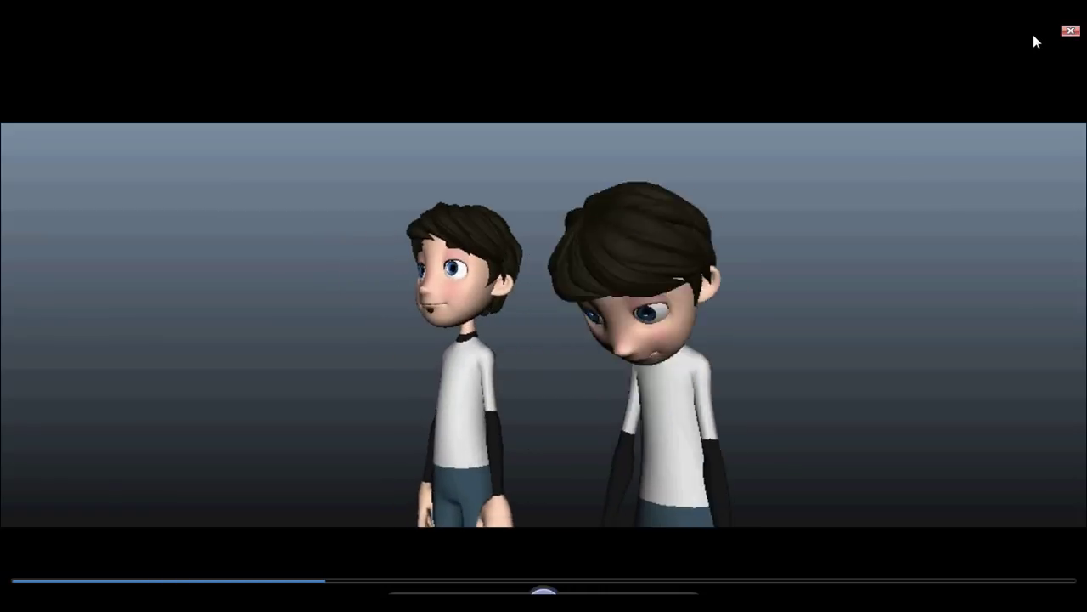
{"action": "left_click", "coordinate": [1069, 31]}
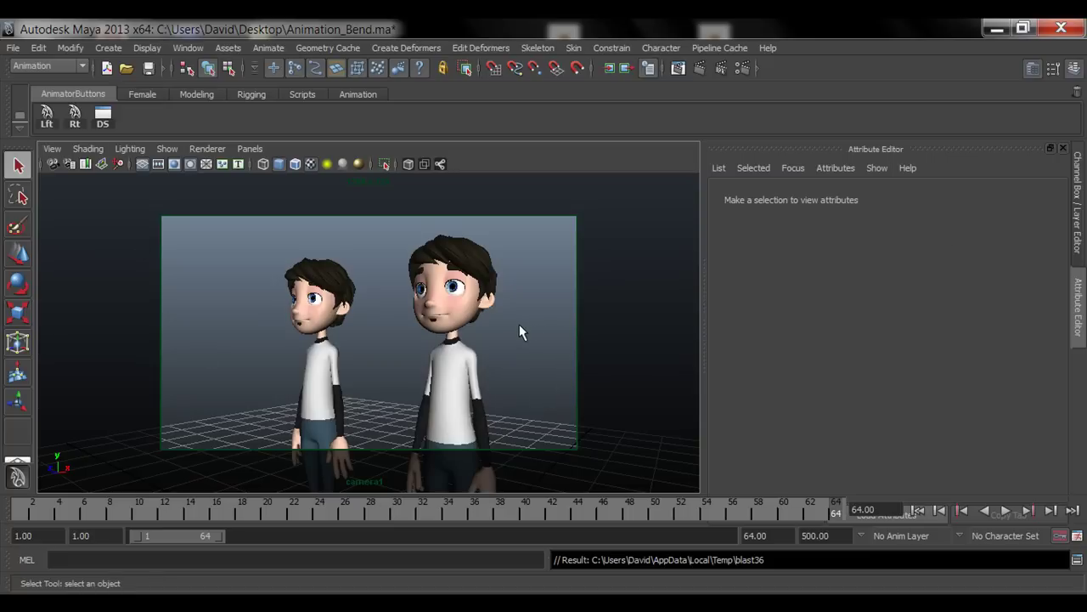
Switch from the camera1 view to the perspective view and show the Channel Box instead of the Attribute Editor.
{"action": "key", "text": "space"}
{"action": "key", "text": "space"}
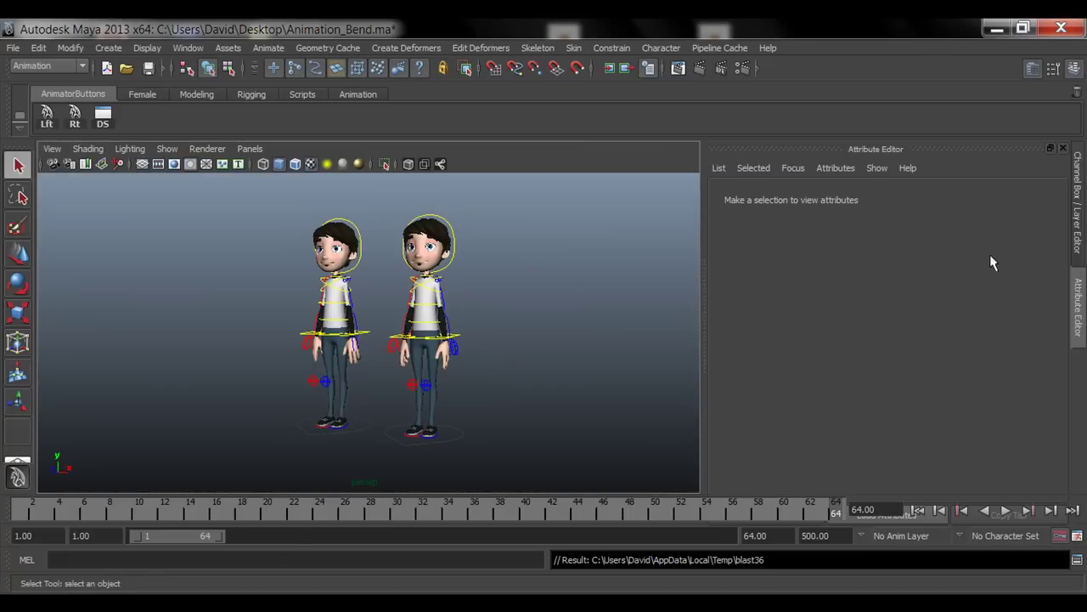
{"action": "left_click", "coordinate": [1078, 235]}
{"action": "scroll", "coordinate": [517, 386], "scroll_direction": "up", "scroll_amount": 5}
{"action": "left_click_drag", "start_coordinate": [516, 387], "coordinate": [416, 378], "text": "alt"}
{"action": "right_click_drag", "start_coordinate": [284, 365], "coordinate": [443, 394], "text": "alt"}
{"action": "mouse_move", "coordinate": [442, 394]}
{"action": "left_mouse_down", "text": "alt"}
{"action": "mouse_move", "coordinate": [456, 383]}
{"action": "mouse_move", "coordinate": [434, 384]}
{"action": "left_mouse_up", "text": "alt"}
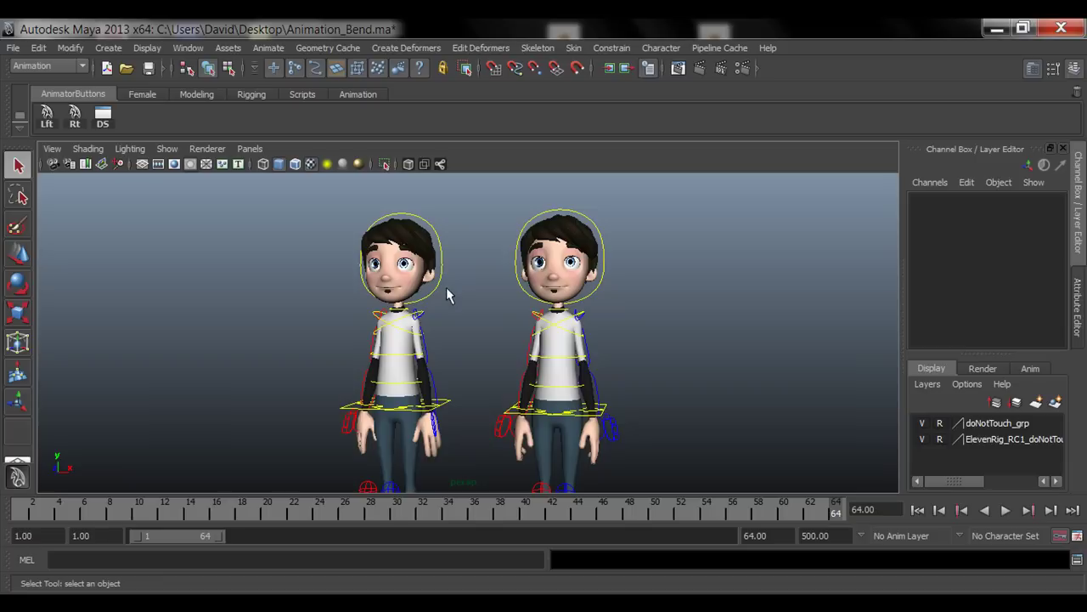
{"action": "mouse_move", "coordinate": [518, 403]}
{"action": "left_mouse_down", "text": "alt"}
{"action": "mouse_move", "coordinate": [465, 390]}
{"action": "mouse_move", "coordinate": [514, 409]}
{"action": "mouse_move", "coordinate": [501, 408]}
{"action": "mouse_move", "coordinate": [509, 398]}
{"action": "left_mouse_up", "text": "alt"}
Switch to Firefox and look over the Animation Methods book page.
{"action": "key", "text": "alt+Tab"}
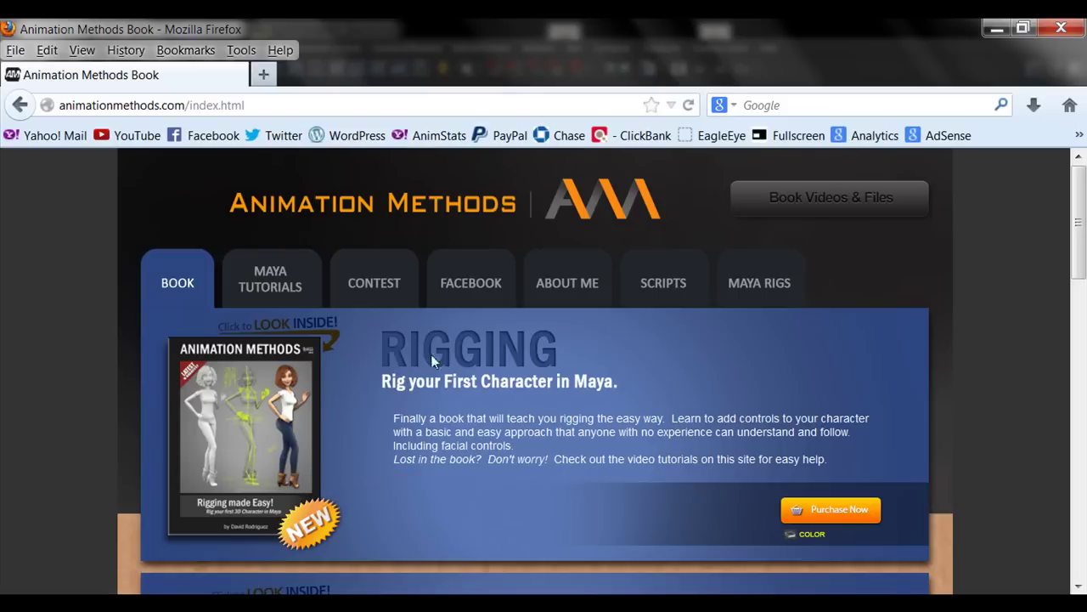
{"action": "scroll", "coordinate": [511, 354], "scroll_direction": "down", "scroll_amount": 5}
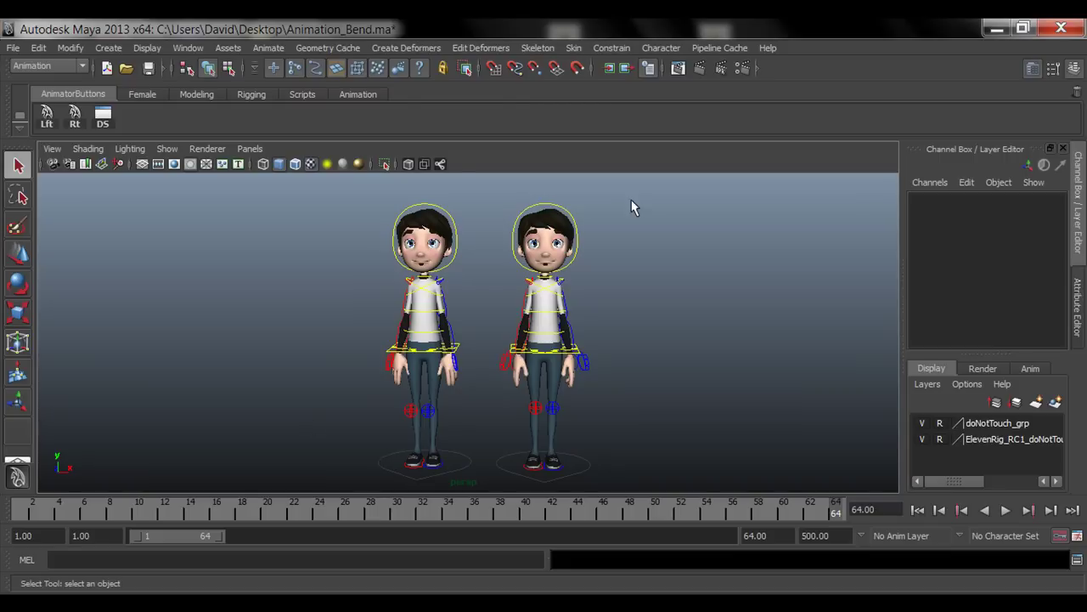
Go to frame 2 in Maya and select all controls of the left character with its saved selection.
{"action": "left_click_drag", "start_coordinate": [648, 326], "coordinate": [417, 269], "text": "alt"}
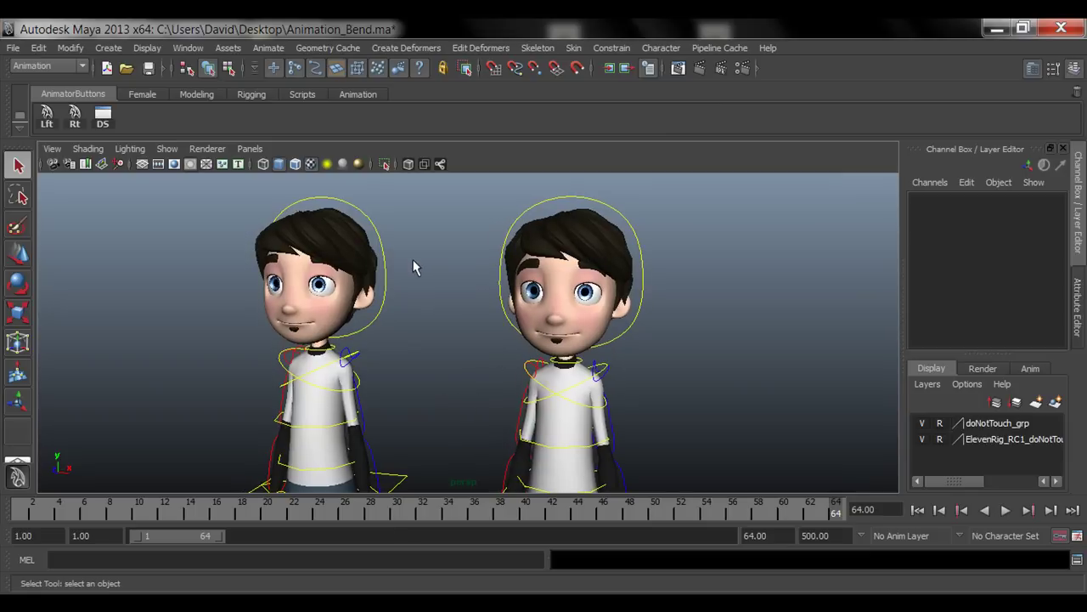
{"action": "left_click", "coordinate": [34, 511]}
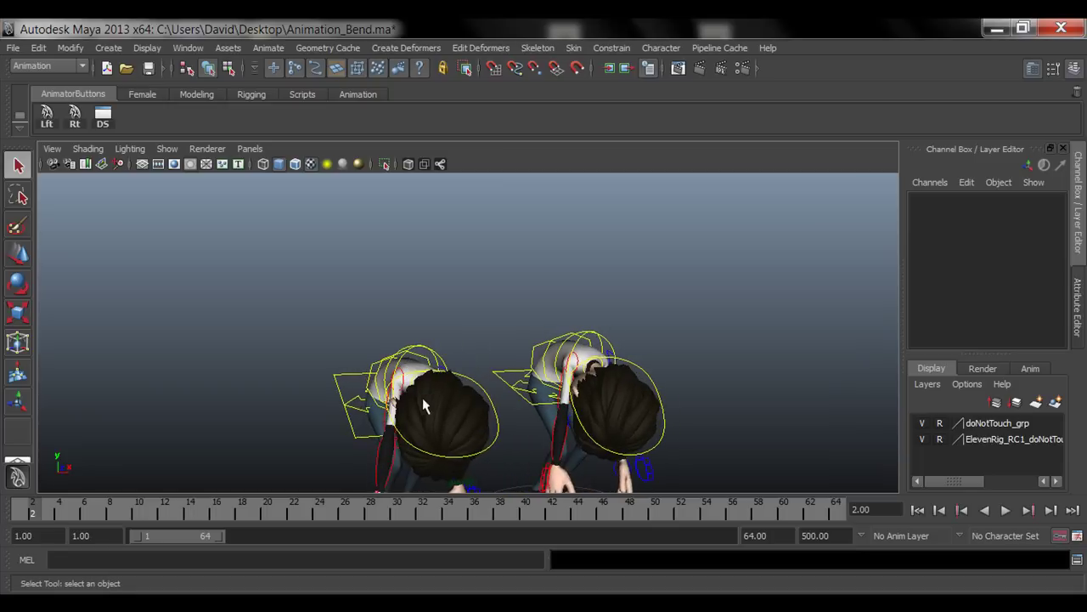
{"action": "left_click", "coordinate": [44, 121]}
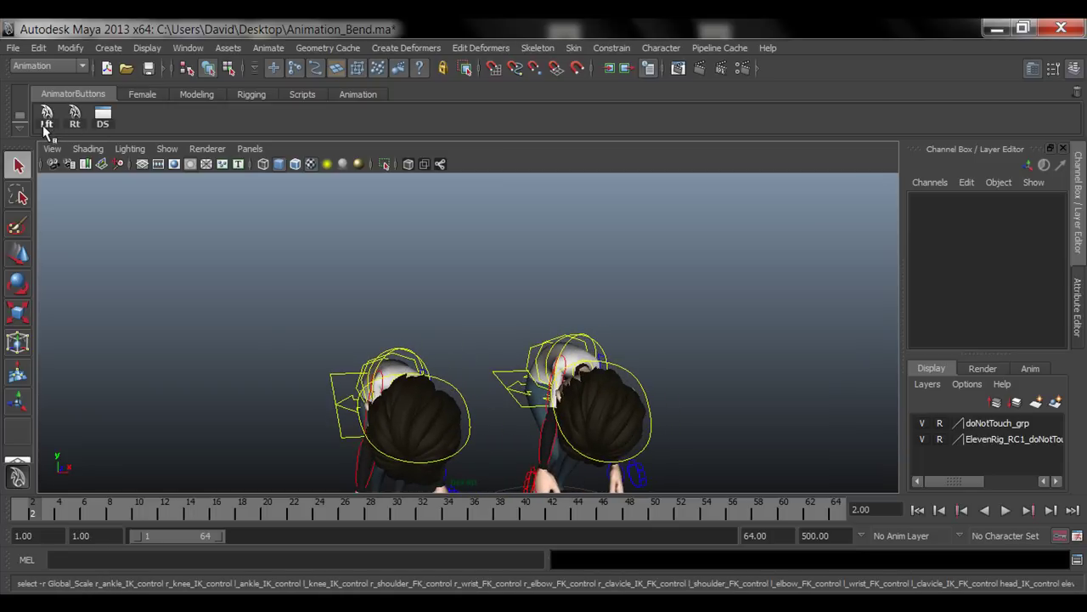
{"action": "left_click", "coordinate": [44, 121]}
{"action": "left_click_drag", "start_coordinate": [318, 340], "coordinate": [495, 384], "text": "alt"}
{"action": "middle_click_drag", "start_coordinate": [495, 384], "coordinate": [400, 276], "text": "alt"}
{"action": "left_click_drag", "start_coordinate": [399, 276], "coordinate": [407, 374], "text": "alt"}
Select all controls of the right character with its saved selection.
{"action": "left_click", "coordinate": [82, 123]}
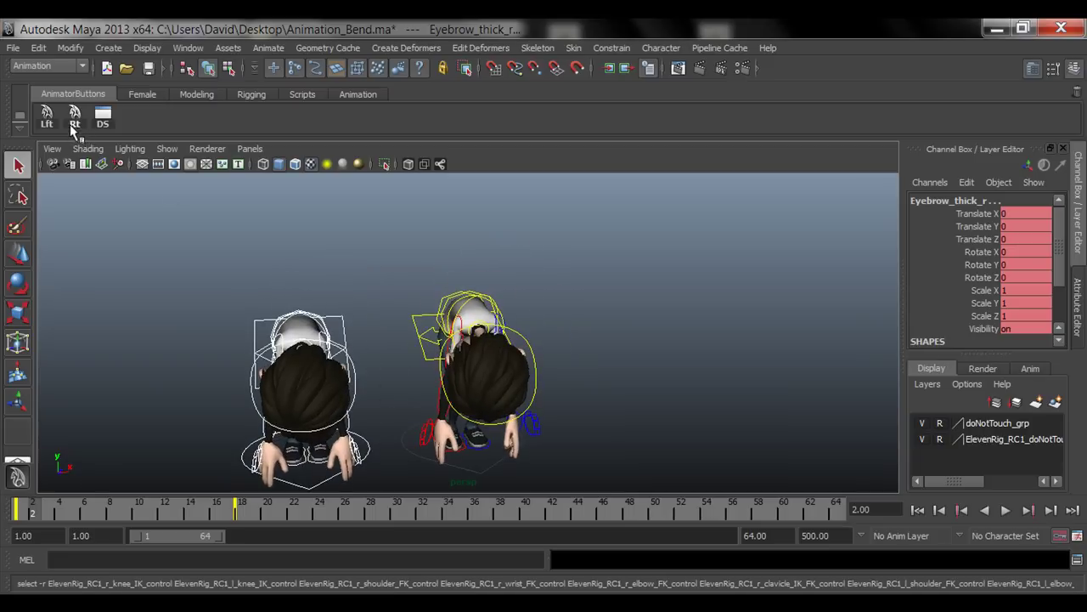
{"action": "left_click", "coordinate": [76, 124]}
{"action": "left_click_drag", "start_coordinate": [361, 340], "coordinate": [367, 367], "text": "alt"}
{"action": "scroll", "coordinate": [431, 392], "scroll_direction": "up", "scroll_amount": 5}
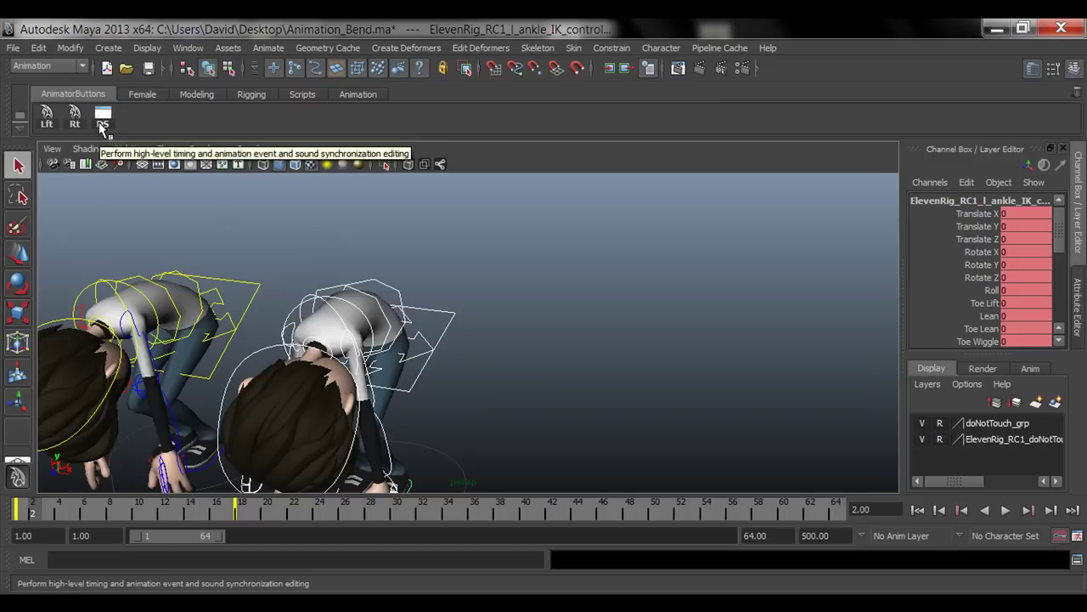
Open the Dope Sheet for the selected controls, then move and shorten its window to uncover the viewport and timeline.
{"action": "left_click", "coordinate": [189, 48]}
{"action": "mouse_move", "coordinate": [211, 106]}
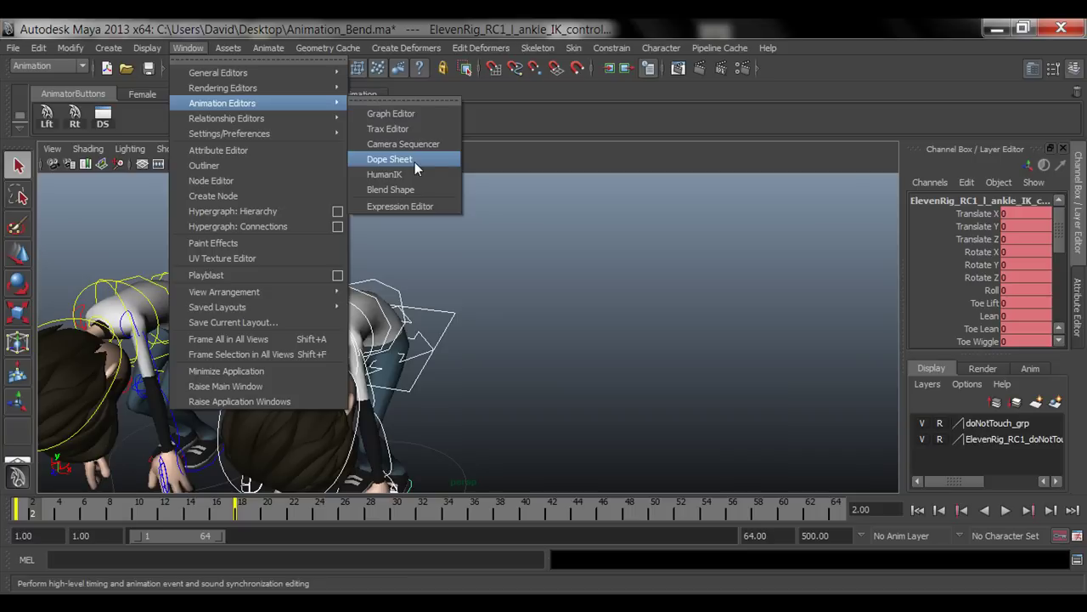
{"action": "left_click", "coordinate": [142, 128]}
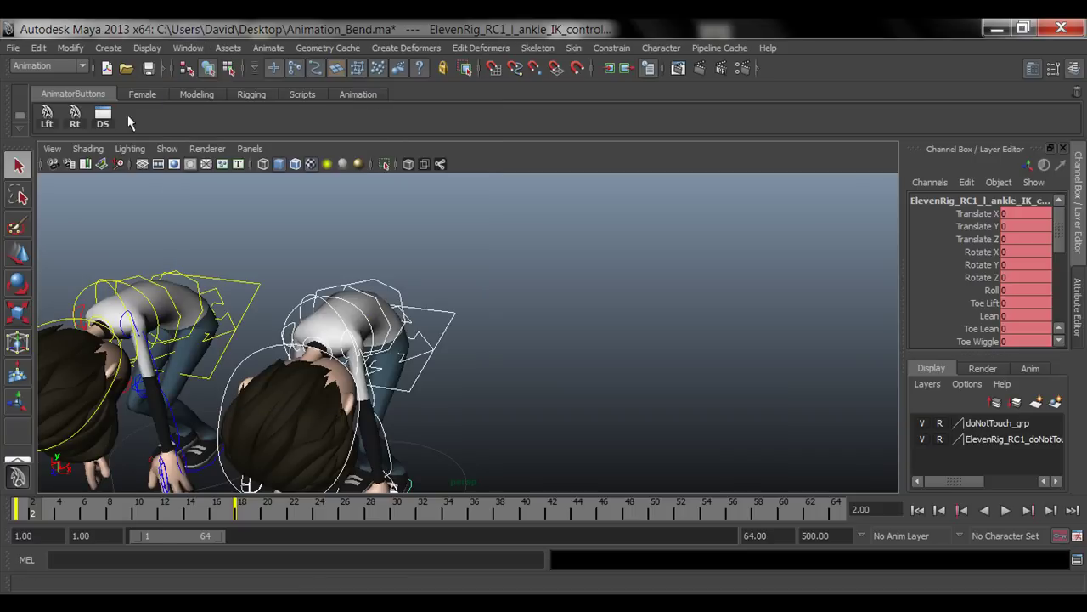
{"action": "left_click", "coordinate": [106, 121]}
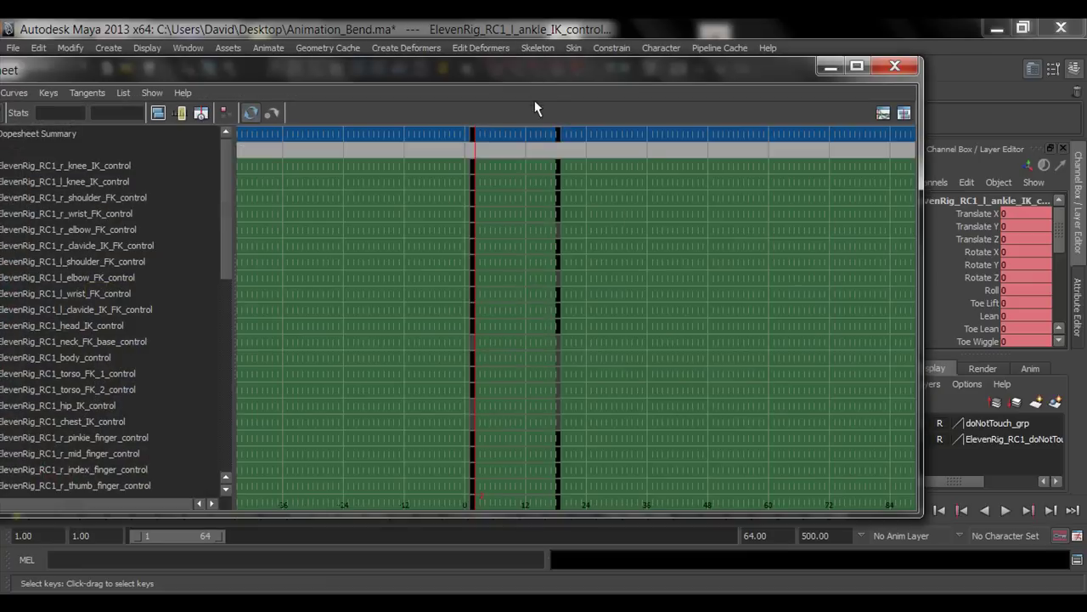
{"action": "left_click_drag", "start_coordinate": [513, 72], "coordinate": [655, 79]}
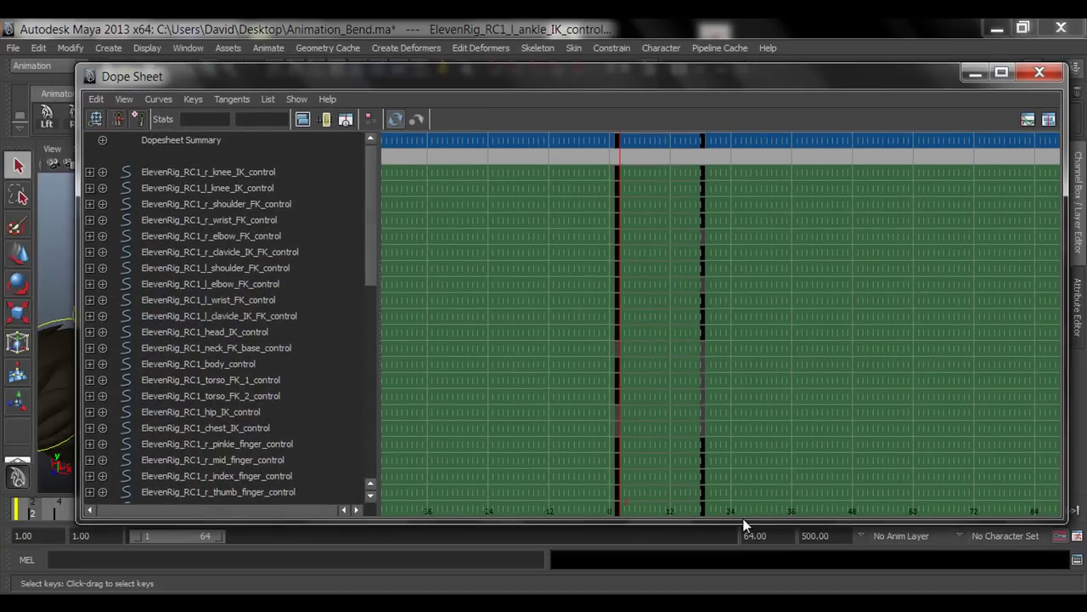
{"action": "left_click_drag", "start_coordinate": [741, 520], "coordinate": [741, 315]}
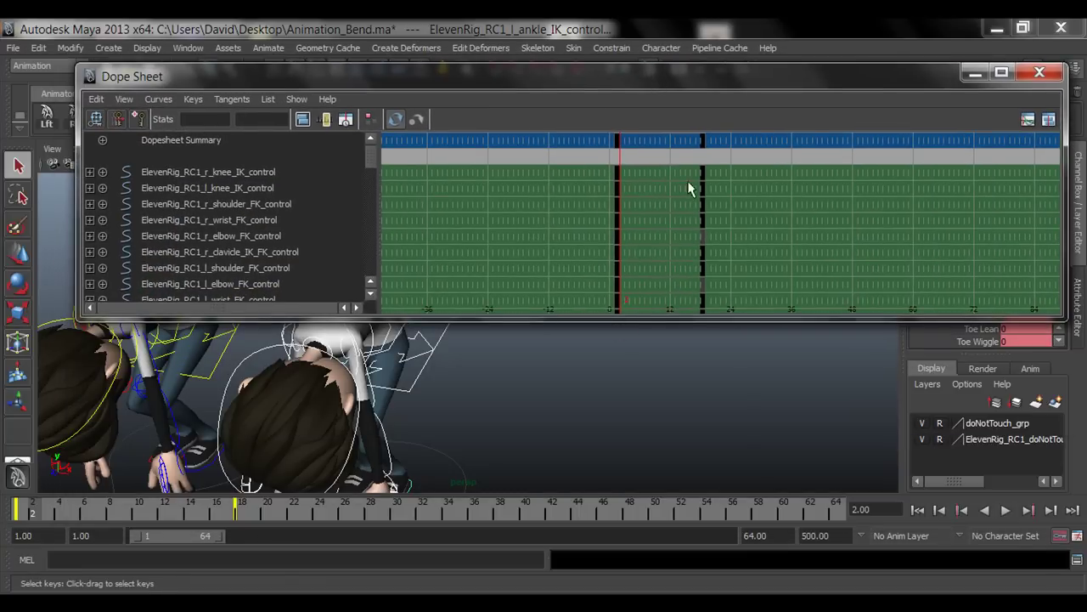
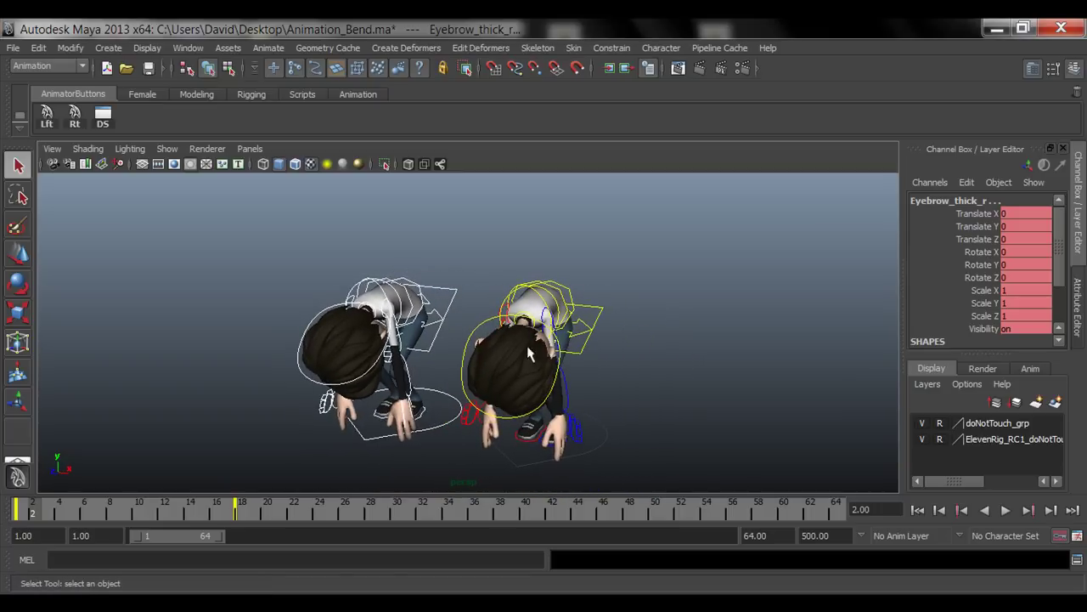
Play the stand-up animation of both characters from frame 1 and stop at frame 18.
{"action": "left_click_drag", "start_coordinate": [480, 343], "coordinate": [497, 361], "text": "alt"}
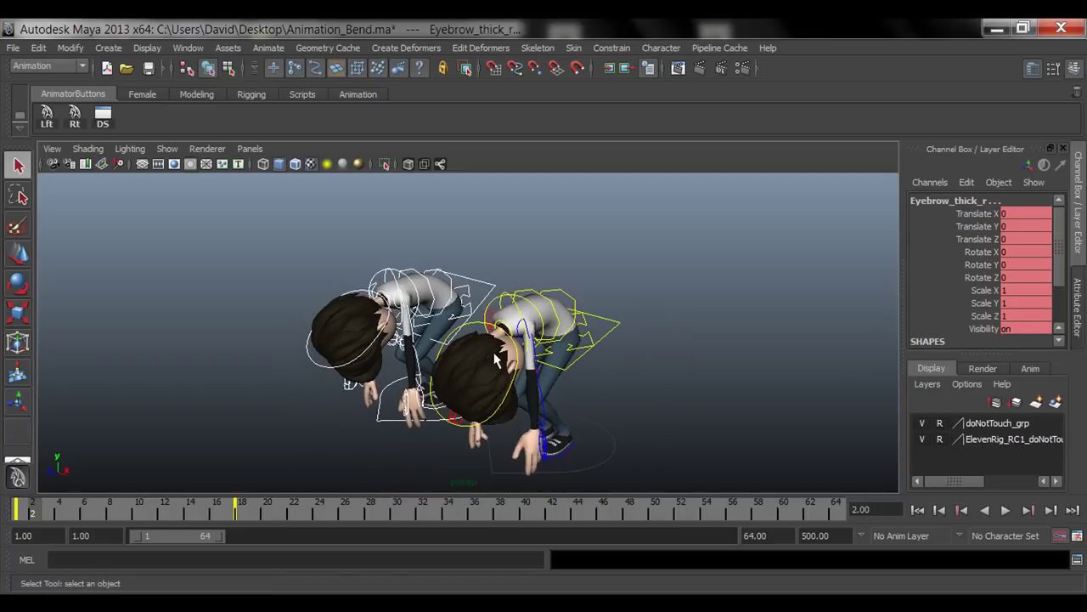
{"action": "left_click", "coordinate": [19, 510]}
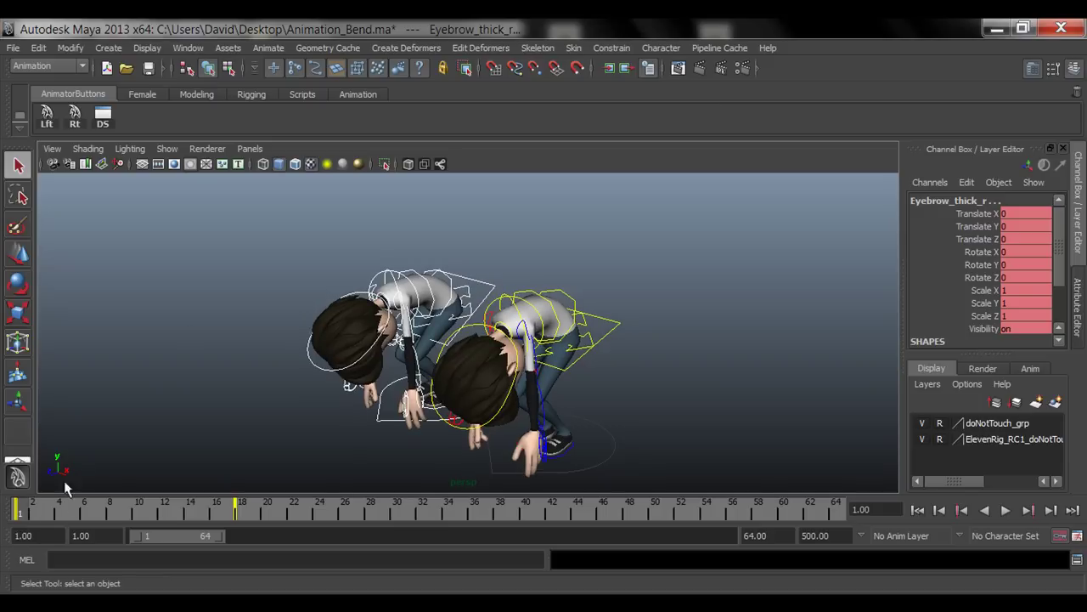
{"action": "key", "text": "alt+v"}
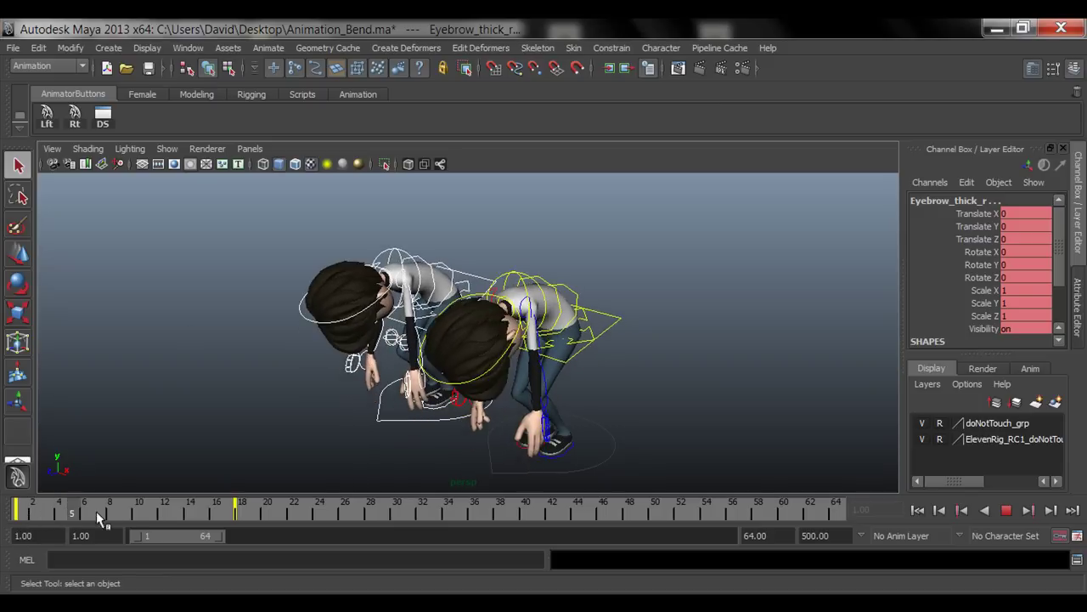
{"action": "left_click", "coordinate": [241, 510]}
{"action": "left_click_drag", "start_coordinate": [587, 431], "coordinate": [428, 410], "text": "alt"}
Select the left character's body control and lower torso control in turn to inspect their keyed channels.
{"action": "left_click", "coordinate": [467, 374]}
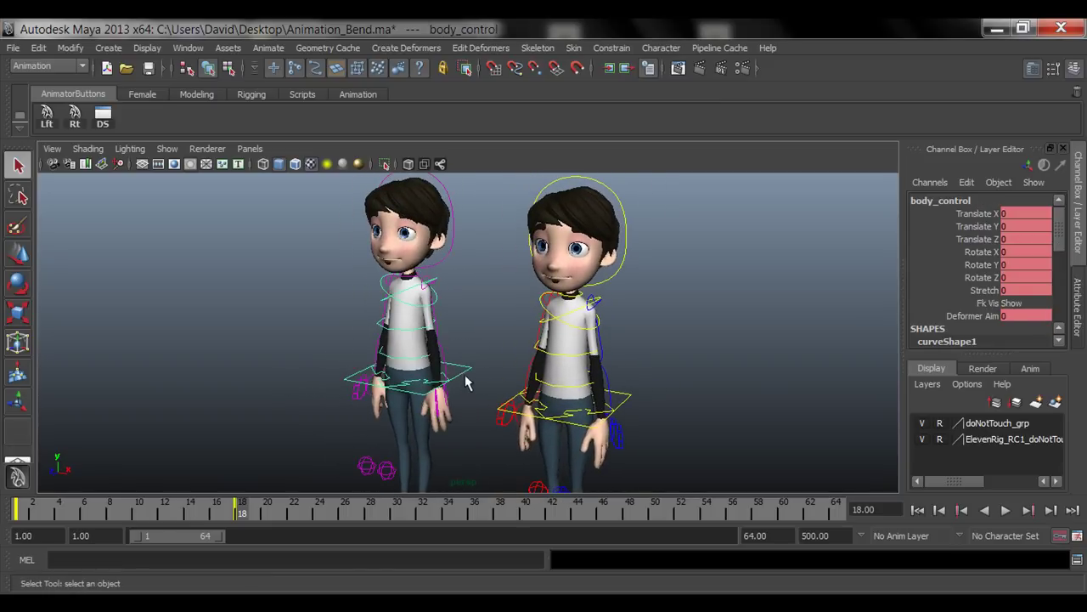
{"action": "left_click_drag", "start_coordinate": [367, 384], "coordinate": [456, 378], "text": "alt"}
{"action": "scroll", "coordinate": [456, 378], "scroll_direction": "up", "scroll_amount": 5}
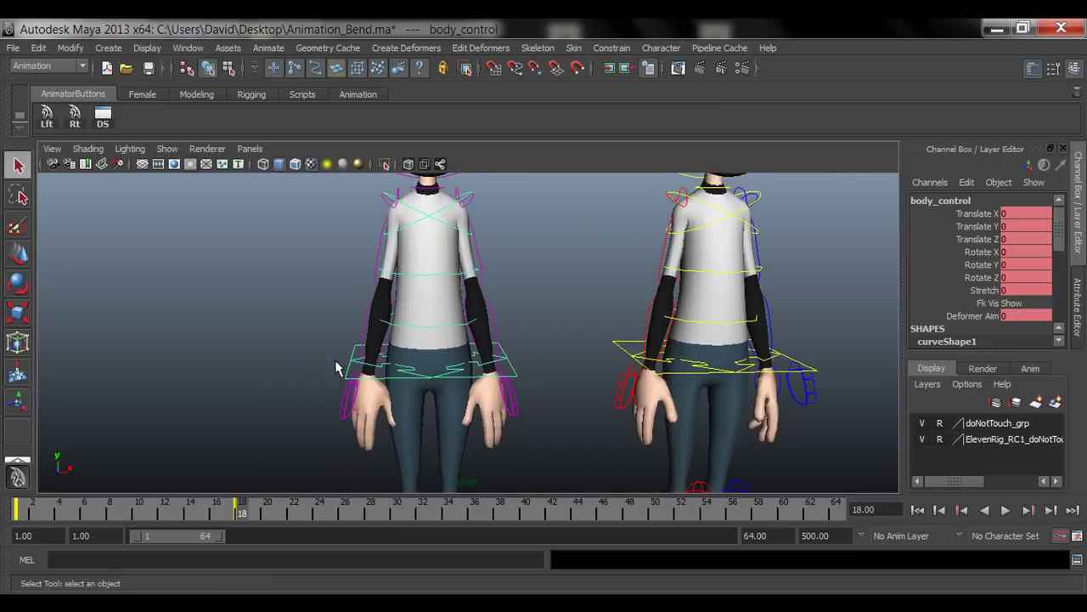
{"action": "left_click", "coordinate": [449, 329]}
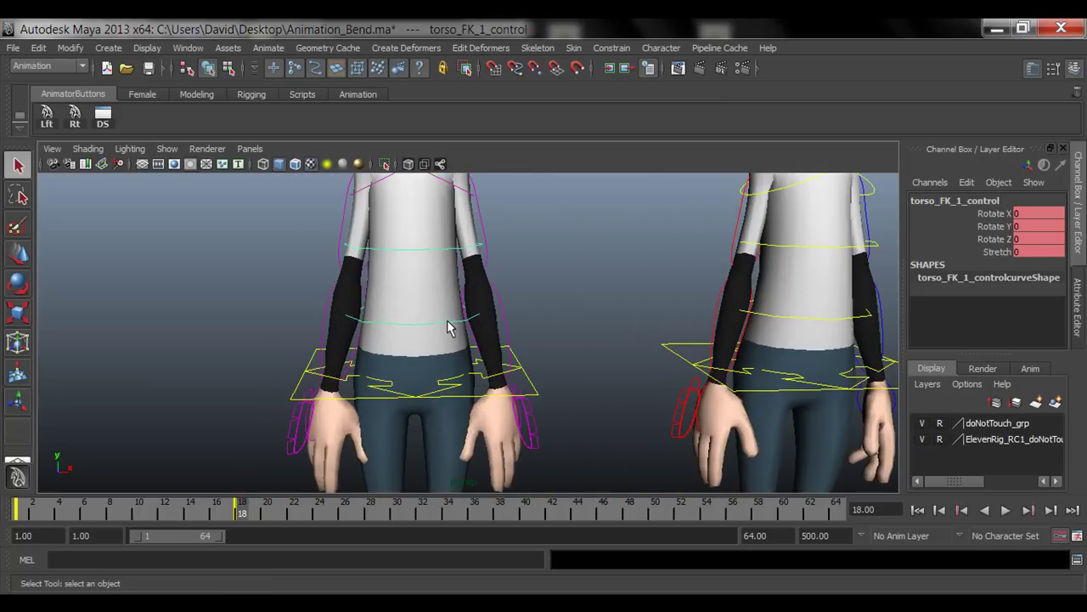
{"action": "middle_click_drag", "start_coordinate": [449, 336], "coordinate": [433, 450], "text": "alt"}
{"action": "left_click", "coordinate": [425, 341]}
Try rotating the left character's head, upper torso and body controls together, undo the rotation, and clear the selection.
{"action": "left_click", "coordinate": [529, 299]}
{"action": "left_click_drag", "start_coordinate": [544, 364], "coordinate": [348, 330], "text": "alt"}
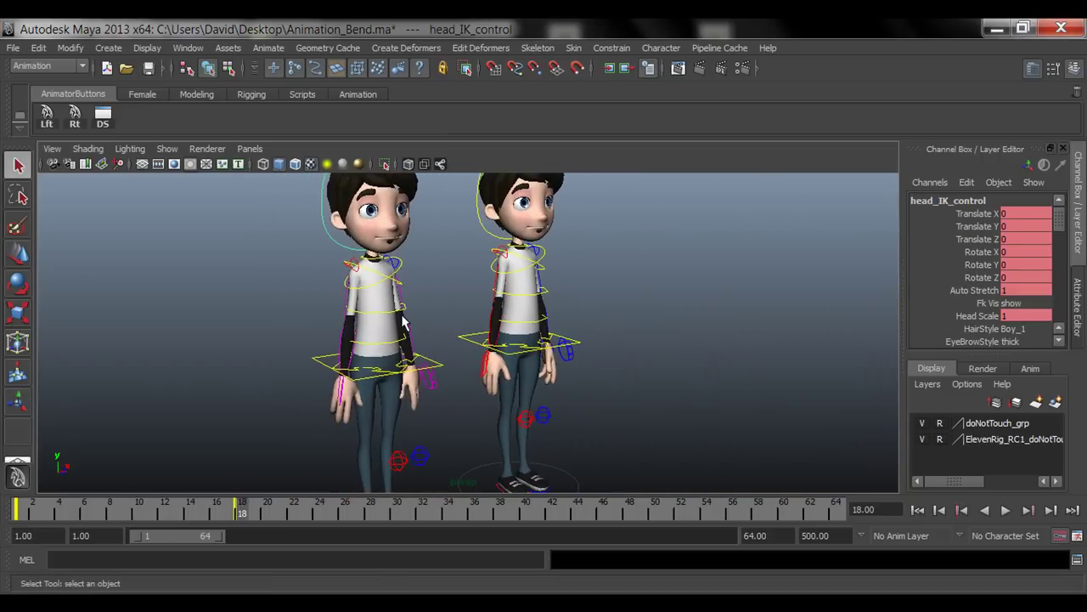
{"action": "left_click", "coordinate": [387, 319]}
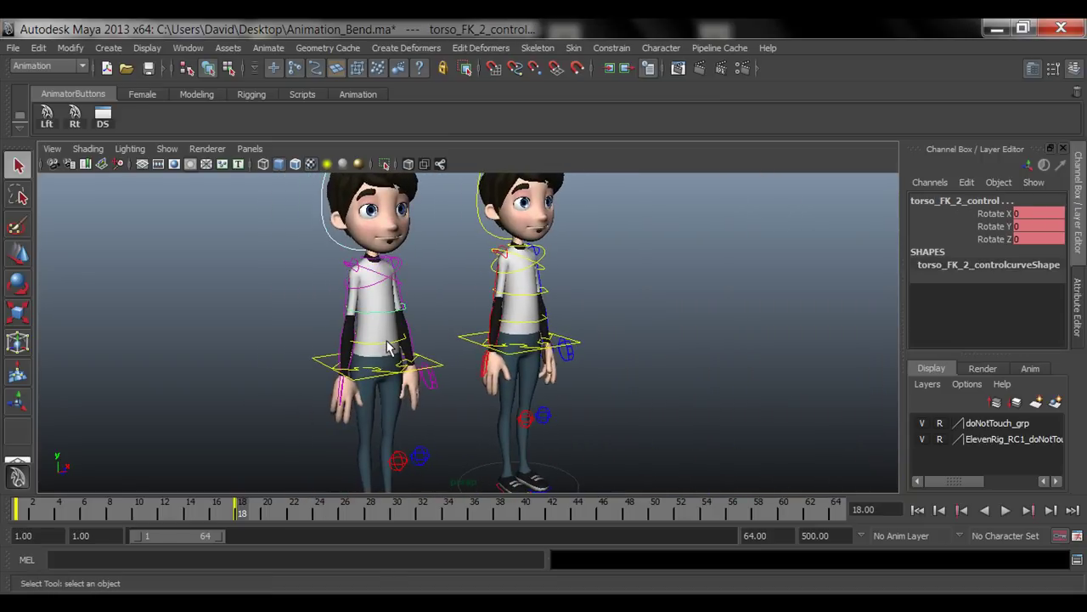
{"action": "left_click", "coordinate": [441, 372]}
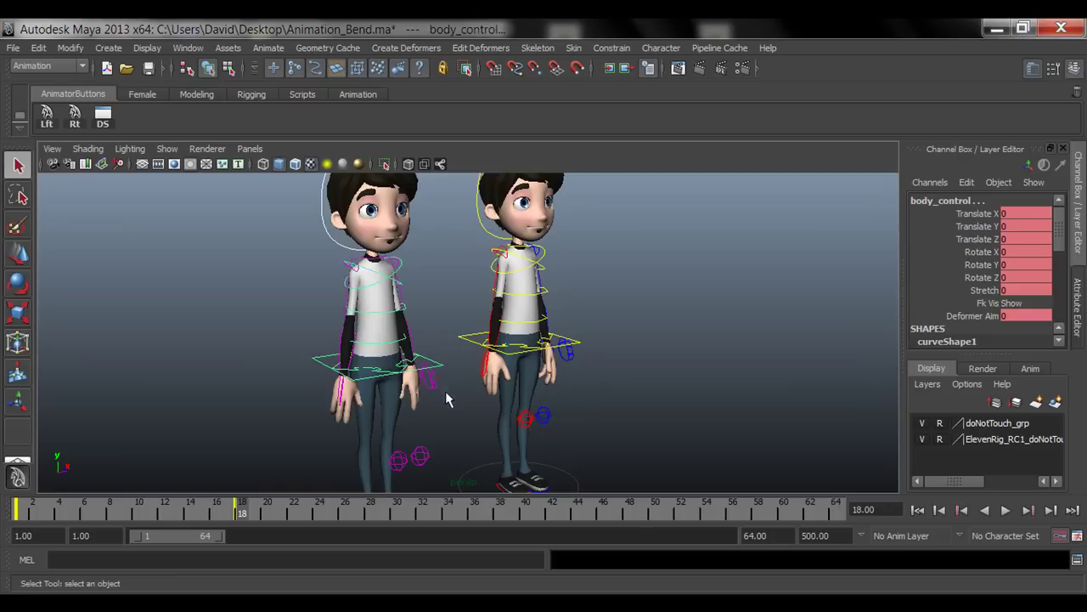
{"action": "key", "text": "e"}
{"action": "mouse_move", "coordinate": [414, 337]}
{"action": "left_mouse_down"}
{"action": "mouse_move", "coordinate": [414, 380]}
{"action": "mouse_move", "coordinate": [414, 316]}
{"action": "mouse_move", "coordinate": [413, 416]}
{"action": "mouse_move", "coordinate": [410, 334]}
{"action": "left_mouse_up"}
{"action": "key", "text": "ctrl+z"}
{"action": "left_click_drag", "start_coordinate": [559, 390], "coordinate": [486, 217], "text": "alt"}
{"action": "middle_click_drag", "start_coordinate": [666, 376], "coordinate": [581, 375], "text": "alt"}
{"action": "scroll", "coordinate": [556, 338], "scroll_direction": "up", "scroll_amount": 2}
{"action": "left_click", "coordinate": [723, 323]}
{"action": "left_click_drag", "start_coordinate": [618, 352], "coordinate": [500, 382], "text": "alt"}
{"action": "scroll", "coordinate": [539, 376], "scroll_direction": "up", "scroll_amount": 2}
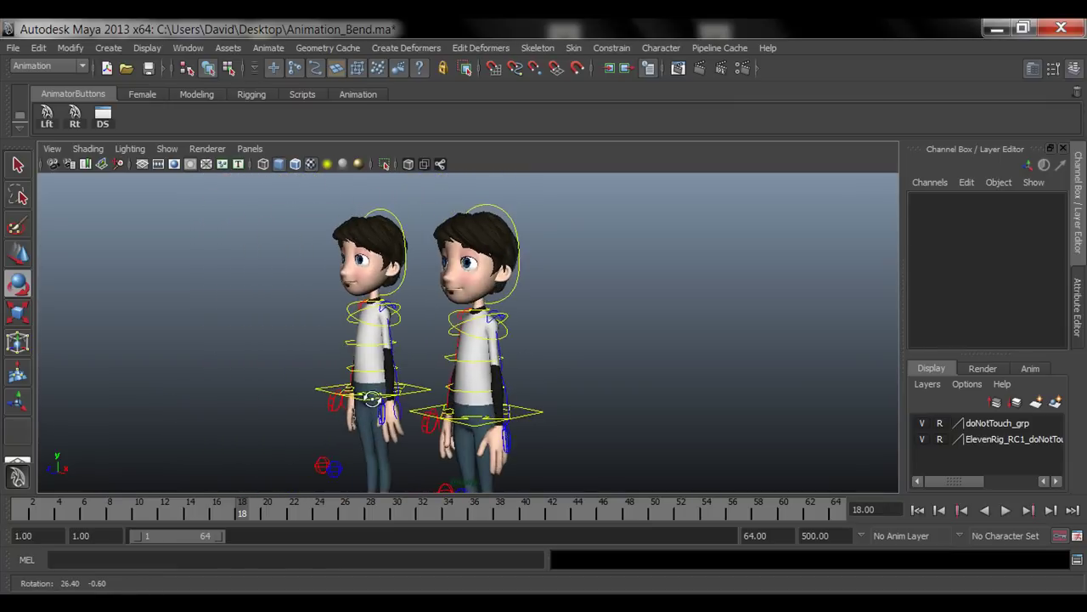
{"action": "middle_click_drag", "start_coordinate": [499, 383], "coordinate": [507, 401], "text": "alt"}
{"action": "left_click_drag", "start_coordinate": [507, 401], "coordinate": [599, 304], "text": "alt"}
{"action": "key", "text": "q"}
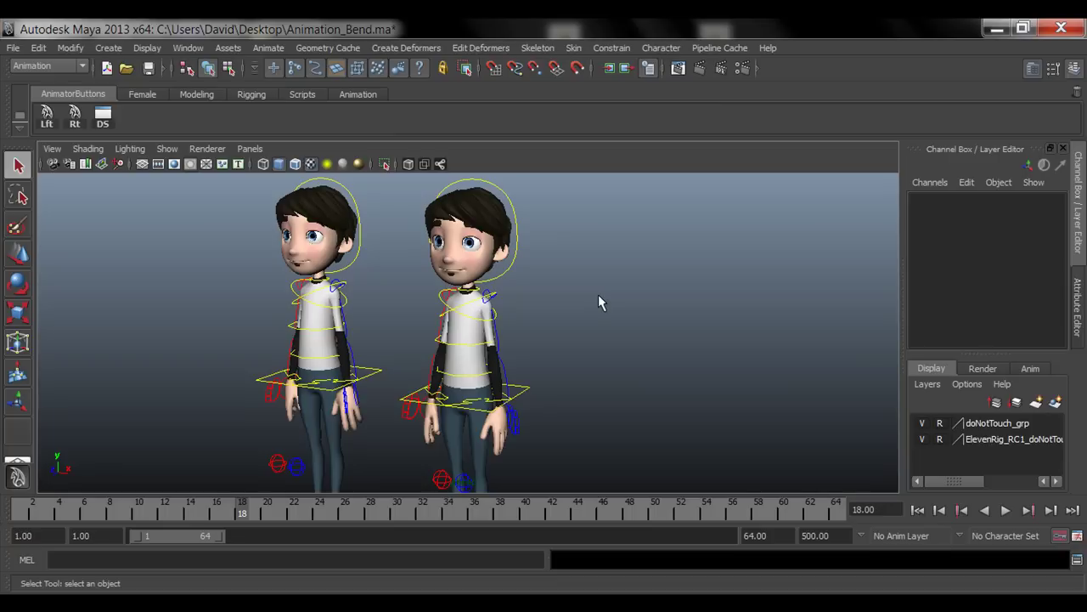
{"action": "left_click_drag", "start_coordinate": [550, 344], "coordinate": [550, 402], "text": "alt"}
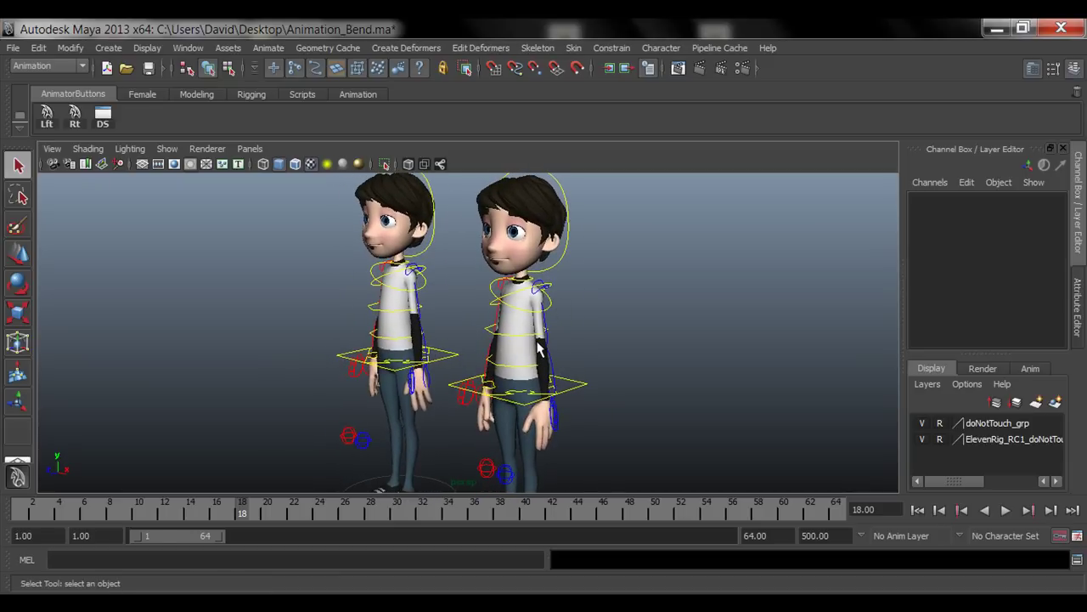
{"action": "left_click_drag", "start_coordinate": [593, 387], "coordinate": [460, 426], "text": "alt"}
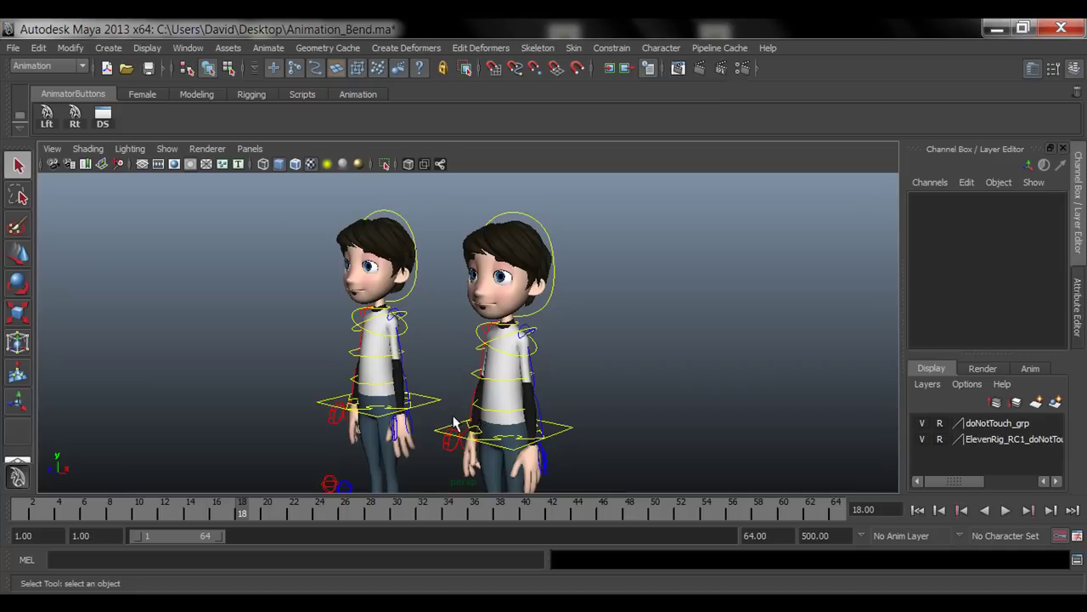
Select the right character's upper torso, head and body controls in turn to inspect their keyed channels.
{"action": "left_click", "coordinate": [474, 378]}
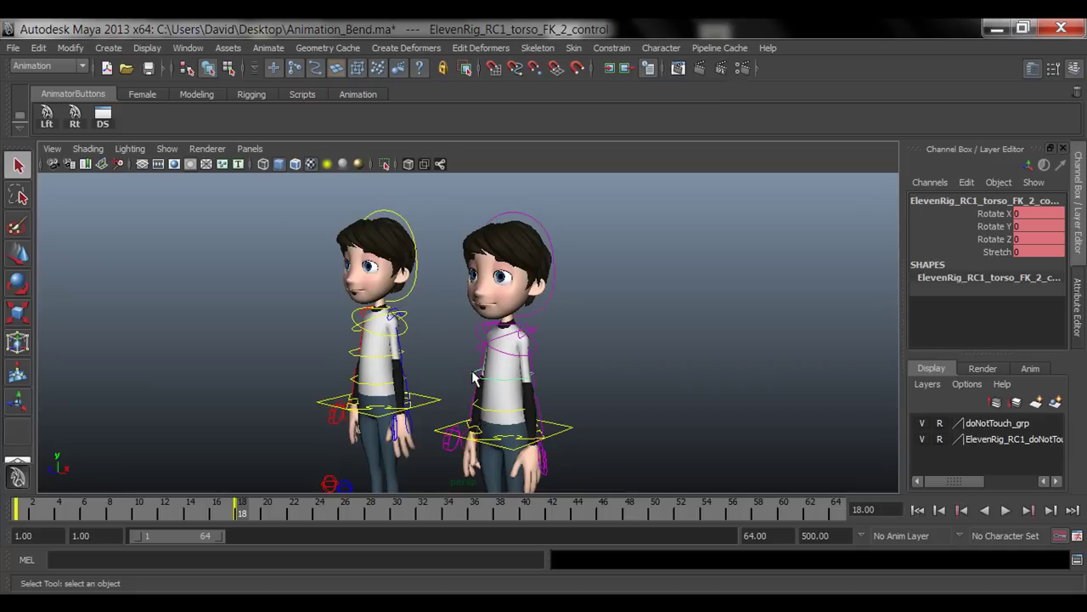
{"action": "left_click", "coordinate": [547, 302]}
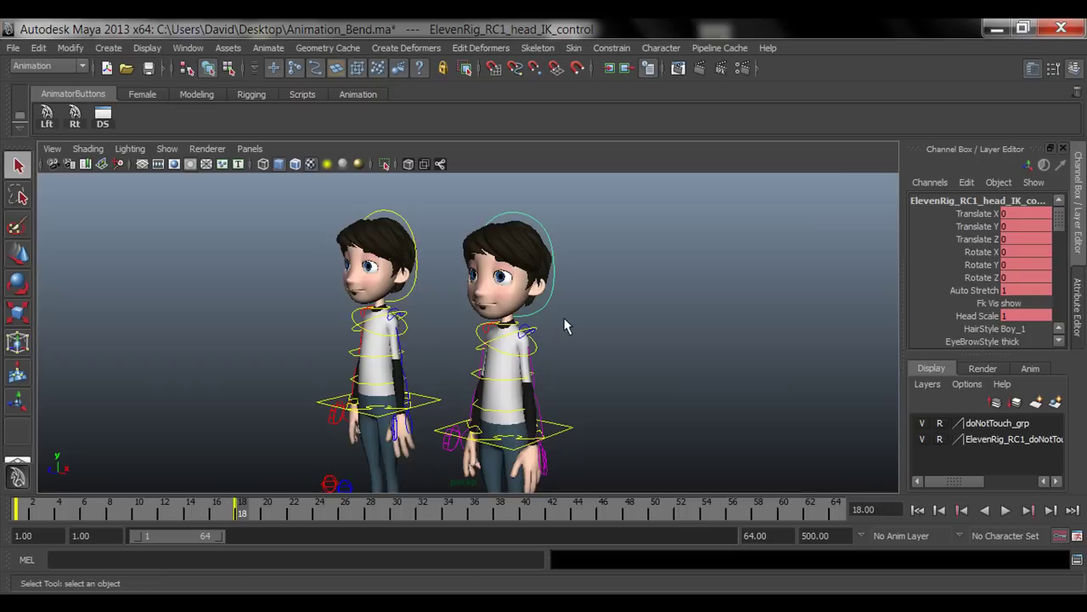
{"action": "left_click", "coordinate": [566, 366]}
{"action": "left_click_drag", "start_coordinate": [566, 373], "coordinate": [544, 405], "text": "alt"}
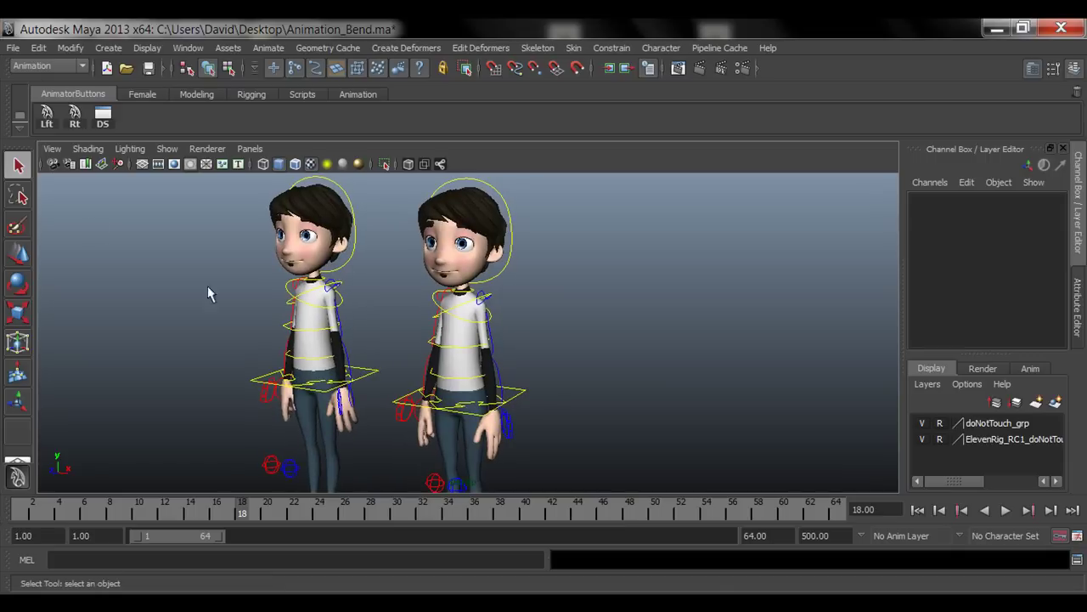
{"action": "left_click", "coordinate": [523, 398]}
{"action": "scroll", "coordinate": [563, 430], "scroll_direction": "down", "scroll_amount": 3}
{"action": "mouse_move", "coordinate": [564, 429]}
{"action": "middle_mouse_down", "text": "alt"}
{"action": "mouse_move", "coordinate": [536, 417]}
{"action": "mouse_move", "coordinate": [546, 418]}
{"action": "middle_mouse_up", "text": "alt"}
{"action": "scroll", "coordinate": [533, 394], "scroll_direction": "up", "scroll_amount": 3}
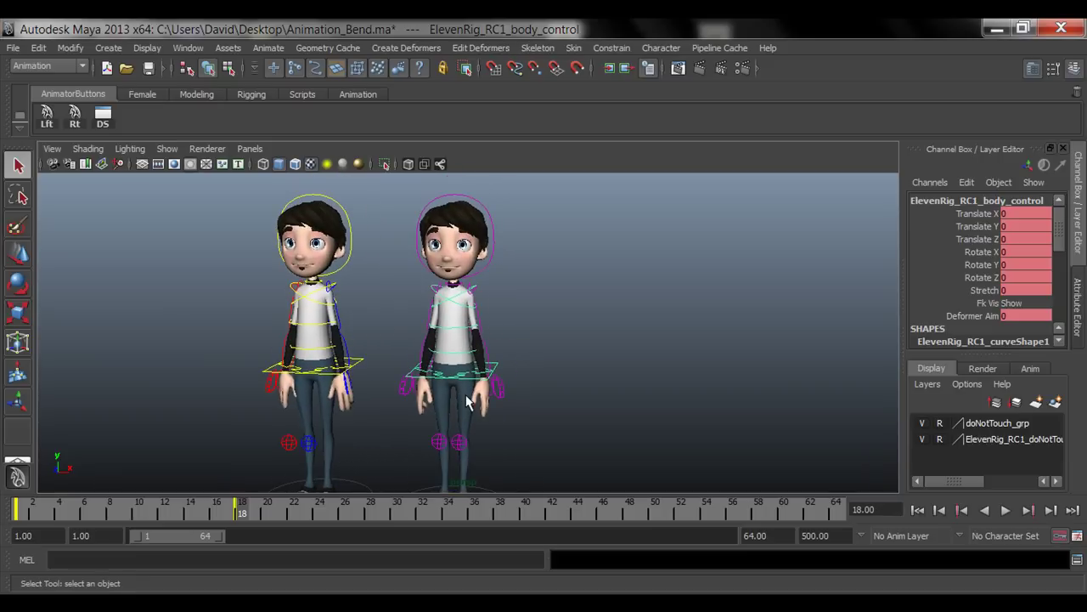
Select all of the right character's controls and open the Dope Sheet in a maximized window.
{"action": "left_click", "coordinate": [78, 119]}
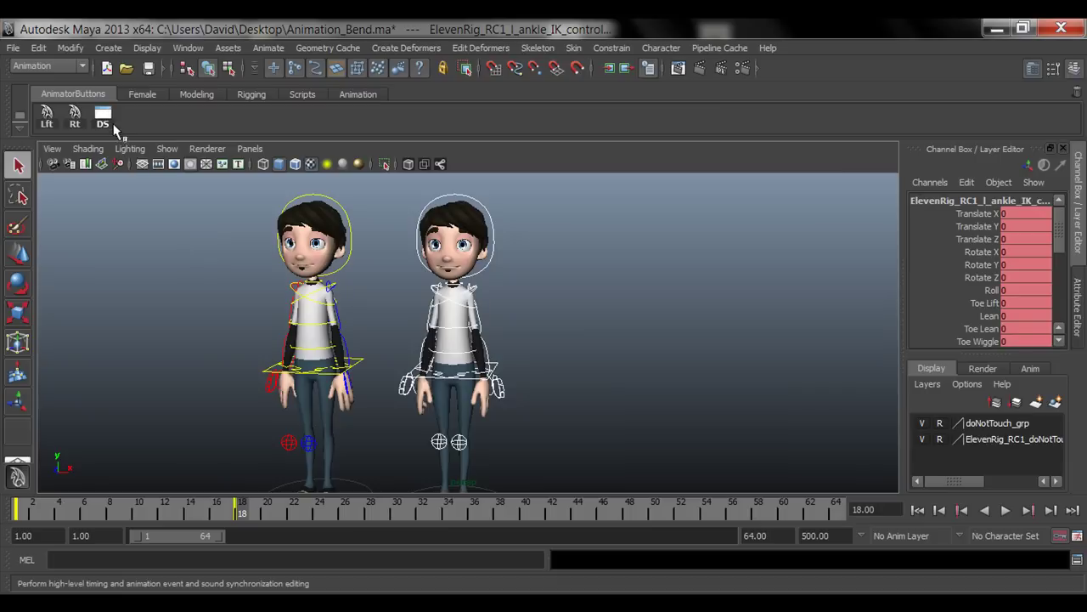
{"action": "left_click", "coordinate": [104, 120]}
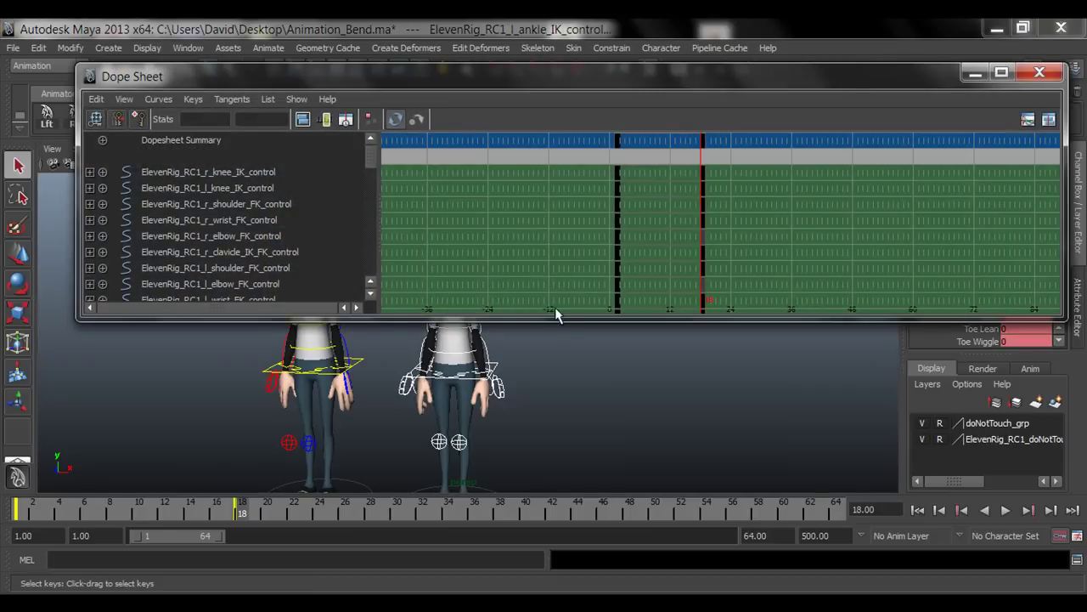
{"action": "double_click", "coordinate": [607, 81]}
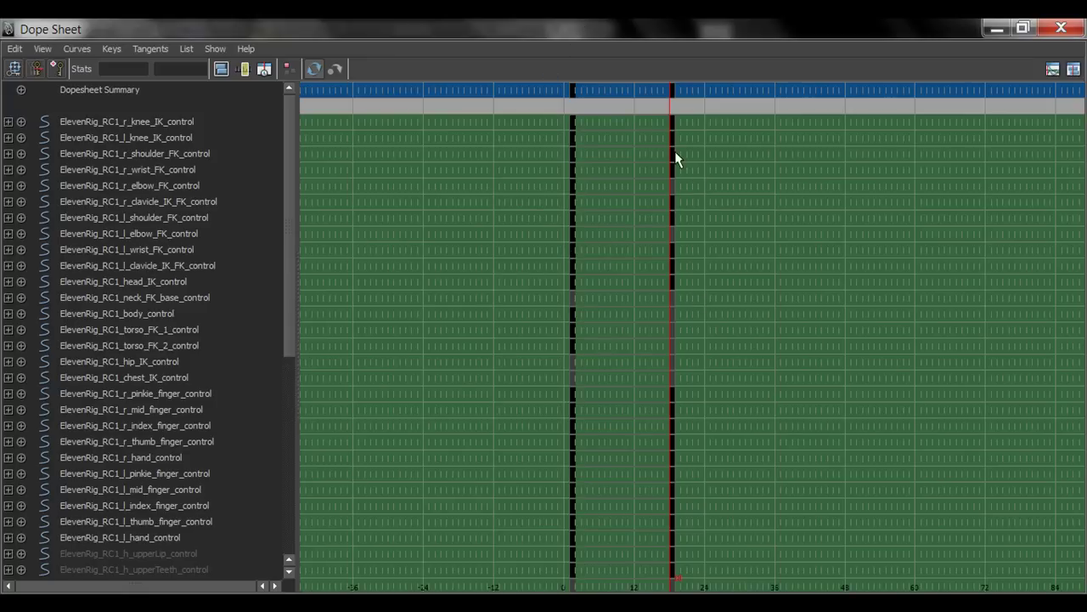
Highlight the keys of the knee, shoulder, wrist, elbow and clavicle controls one by one in the Dope Sheet.
{"action": "left_click", "coordinate": [142, 124]}
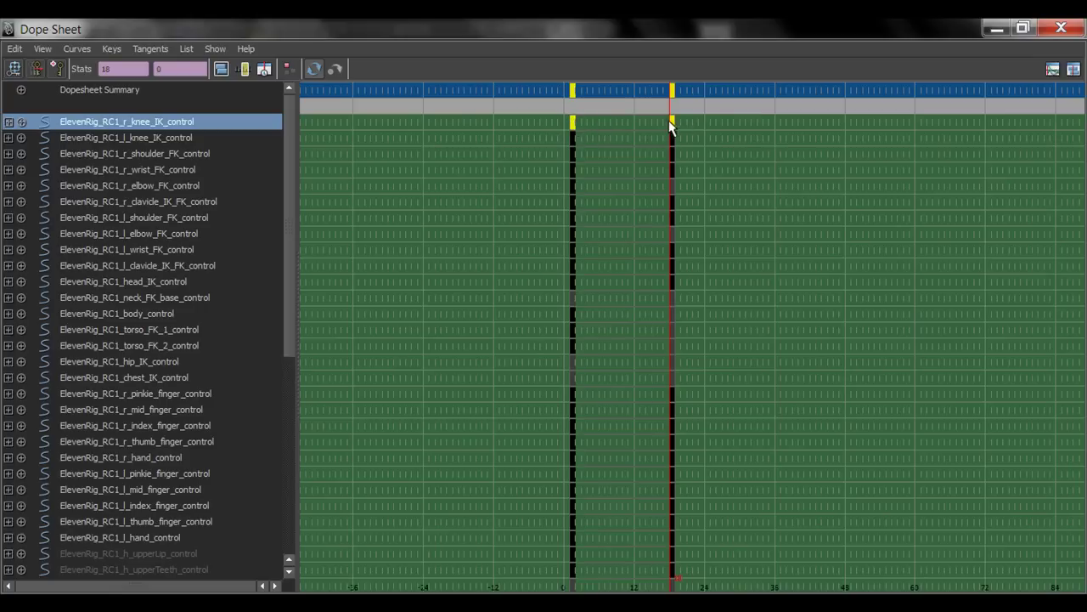
{"action": "left_click", "coordinate": [151, 138]}
{"action": "left_click", "coordinate": [152, 154]}
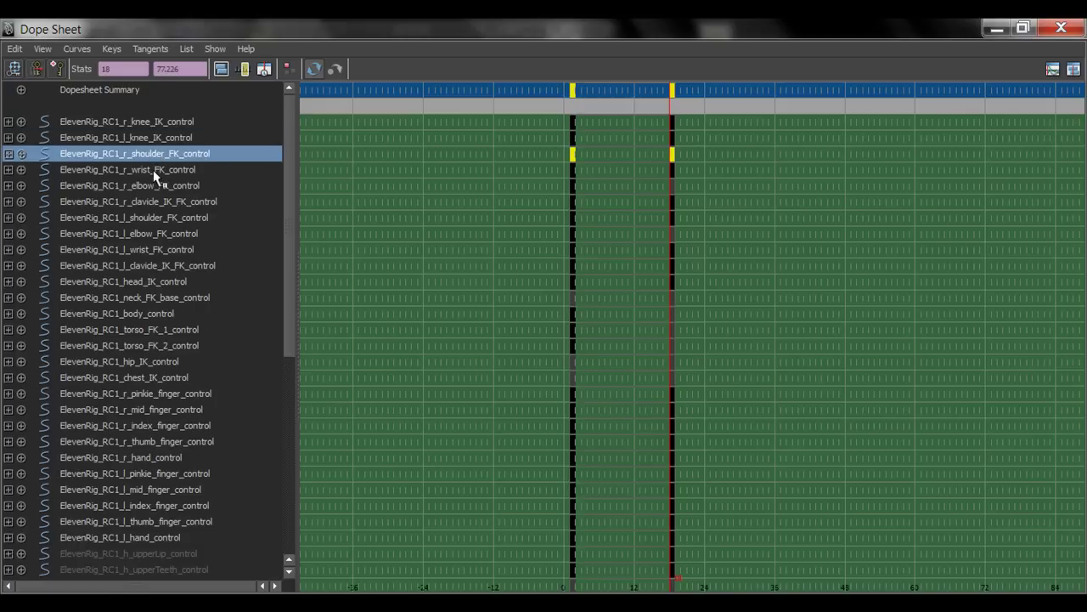
{"action": "left_click", "coordinate": [153, 170]}
{"action": "left_click", "coordinate": [154, 185]}
{"action": "left_click", "coordinate": [153, 203]}
{"action": "left_click", "coordinate": [150, 217]}
{"action": "left_click", "coordinate": [147, 234]}
{"action": "left_click", "coordinate": [142, 250]}
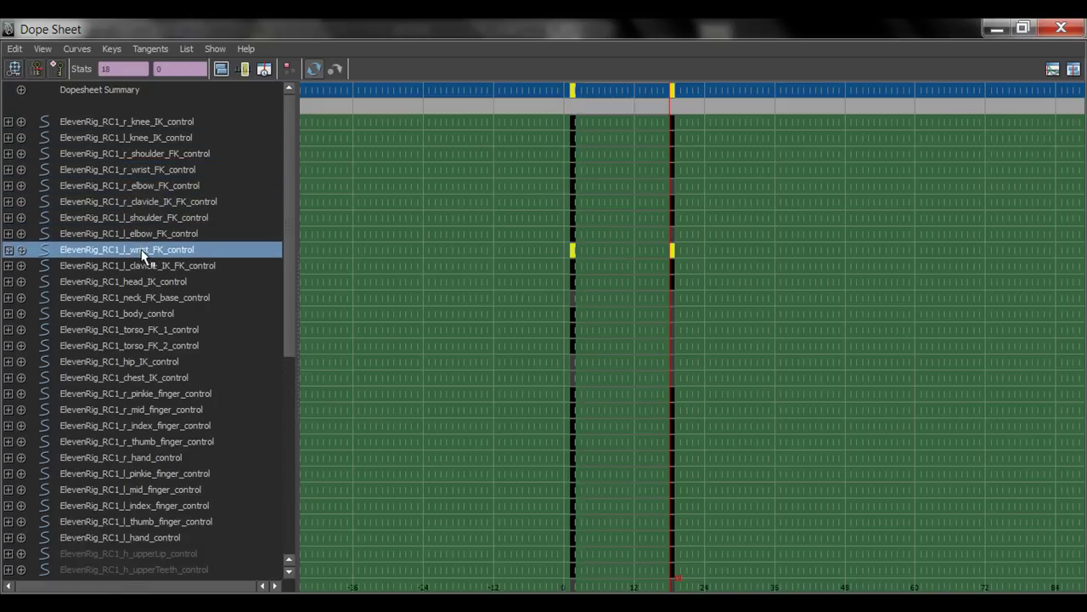
{"action": "left_click", "coordinate": [144, 266]}
Highlight the keys of the neck base, body and two torso FK controls, keeping the Dope Sheet maximized.
{"action": "left_click", "coordinate": [147, 302]}
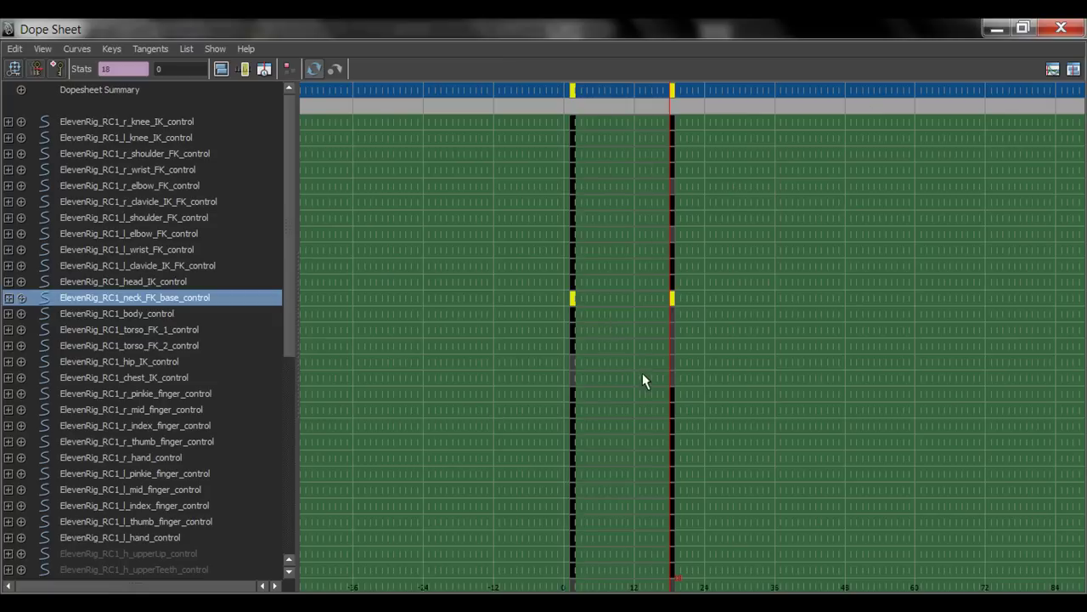
{"action": "left_click", "coordinate": [158, 316]}
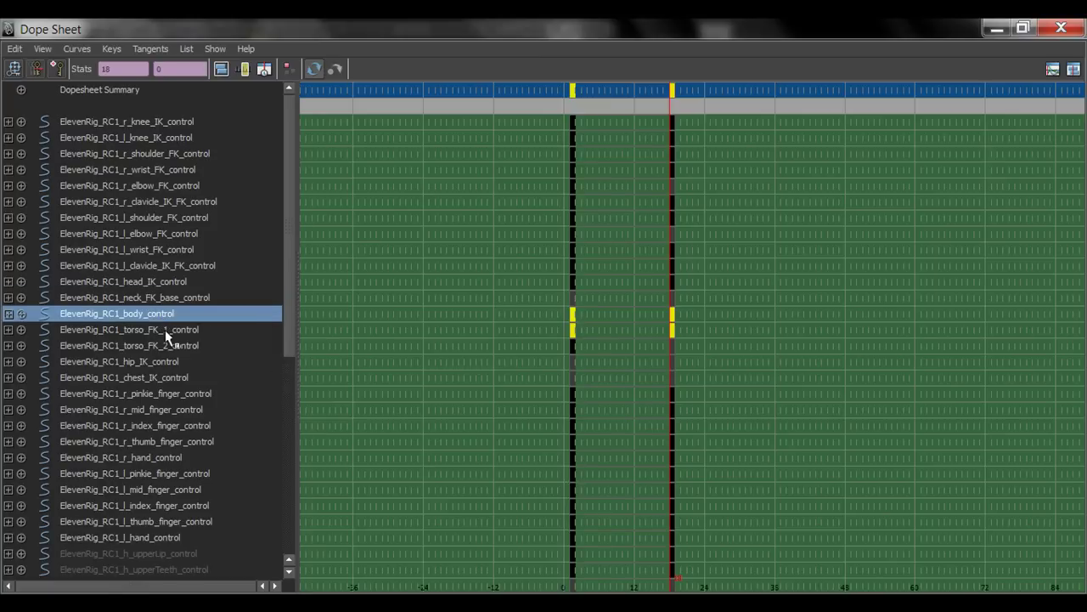
{"action": "left_click", "coordinate": [164, 329], "text": "shift"}
{"action": "left_click", "coordinate": [152, 345], "text": "shift"}
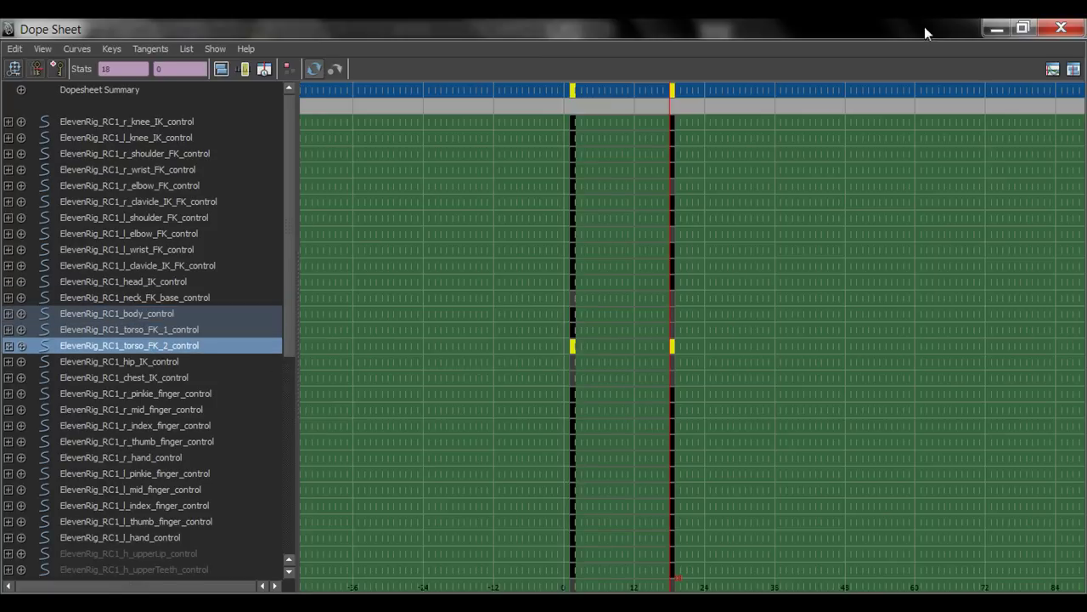
{"action": "left_click_drag", "start_coordinate": [901, 29], "coordinate": [841, 102]}
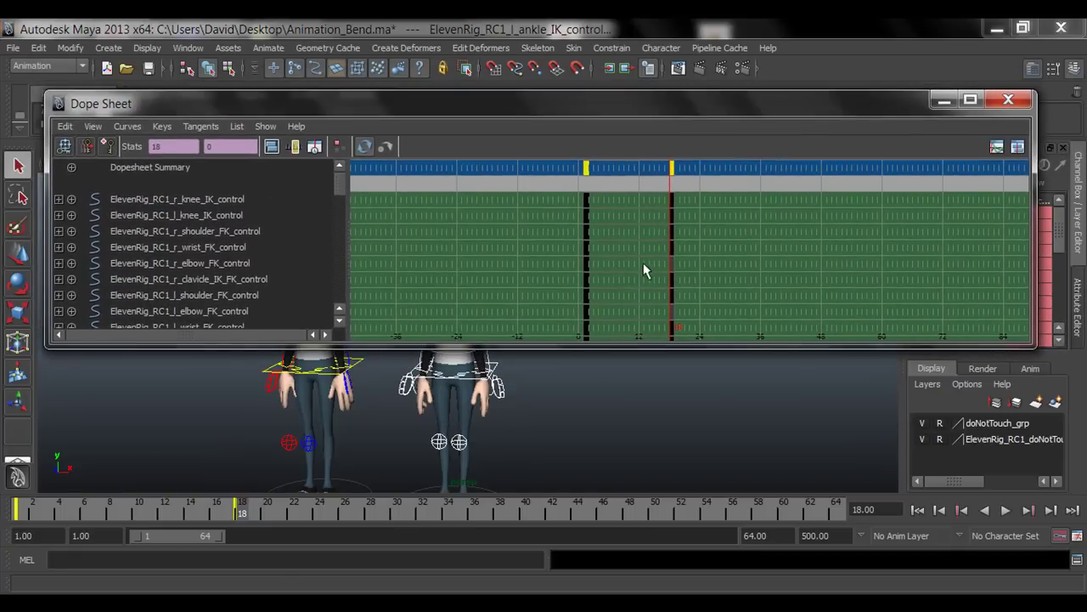
{"action": "left_click", "coordinate": [969, 101]}
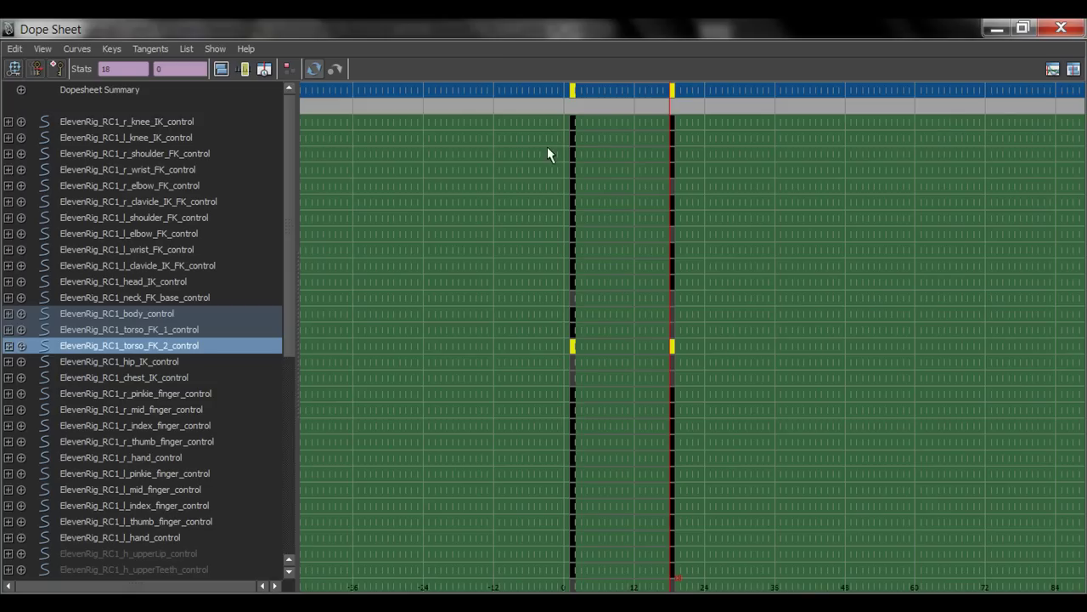
Box-select both keys of the right knee control, repeat for the right elbow control, and clear the key selection.
{"action": "left_click_drag", "start_coordinate": [571, 109], "coordinate": [709, 125]}
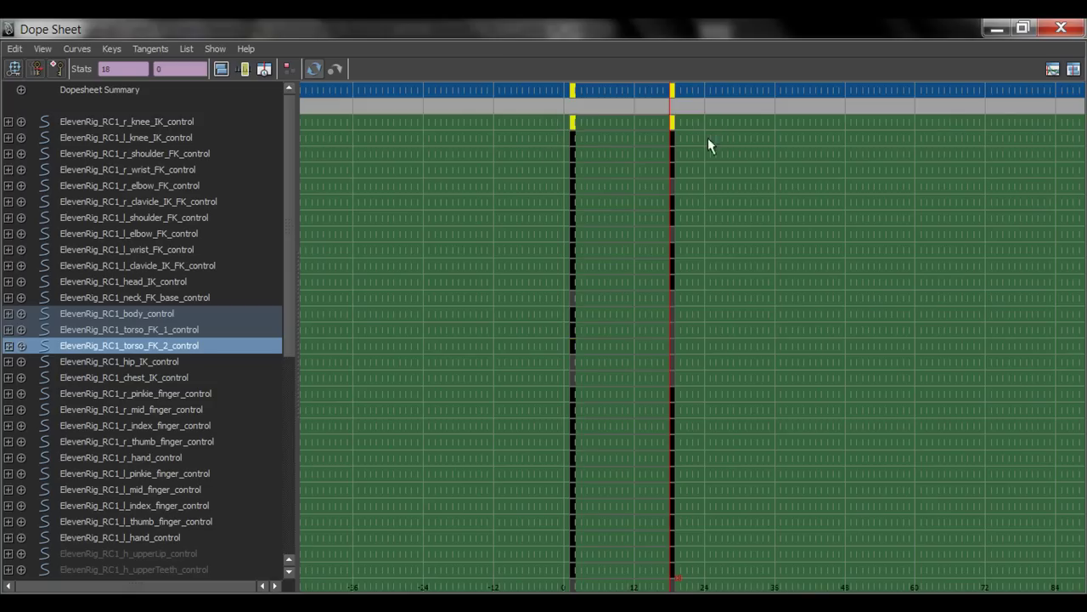
{"action": "left_click_drag", "start_coordinate": [550, 183], "coordinate": [693, 192]}
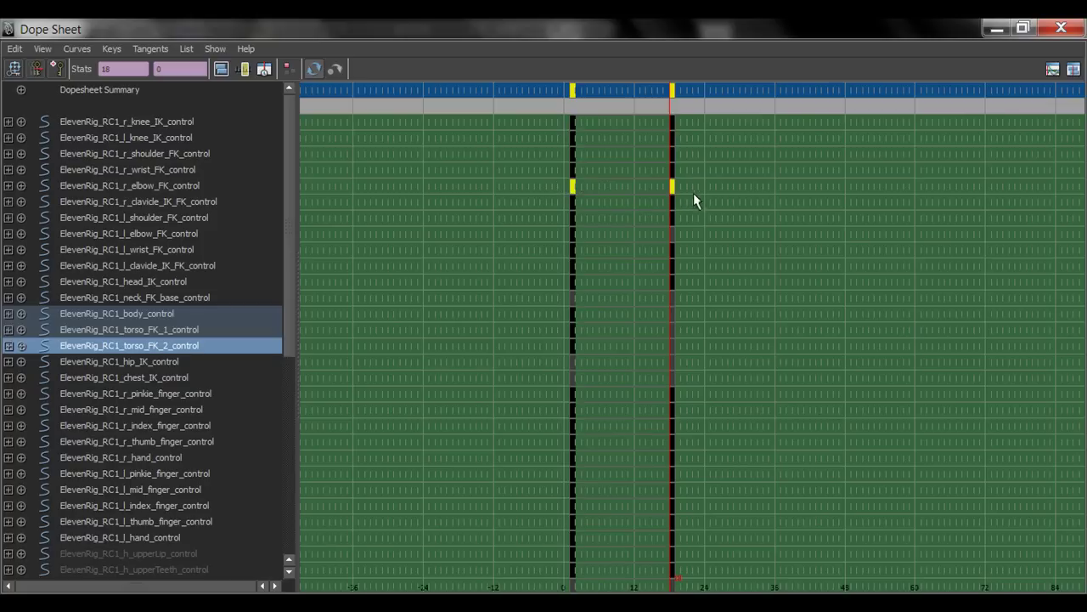
{"action": "left_click", "coordinate": [474, 151]}
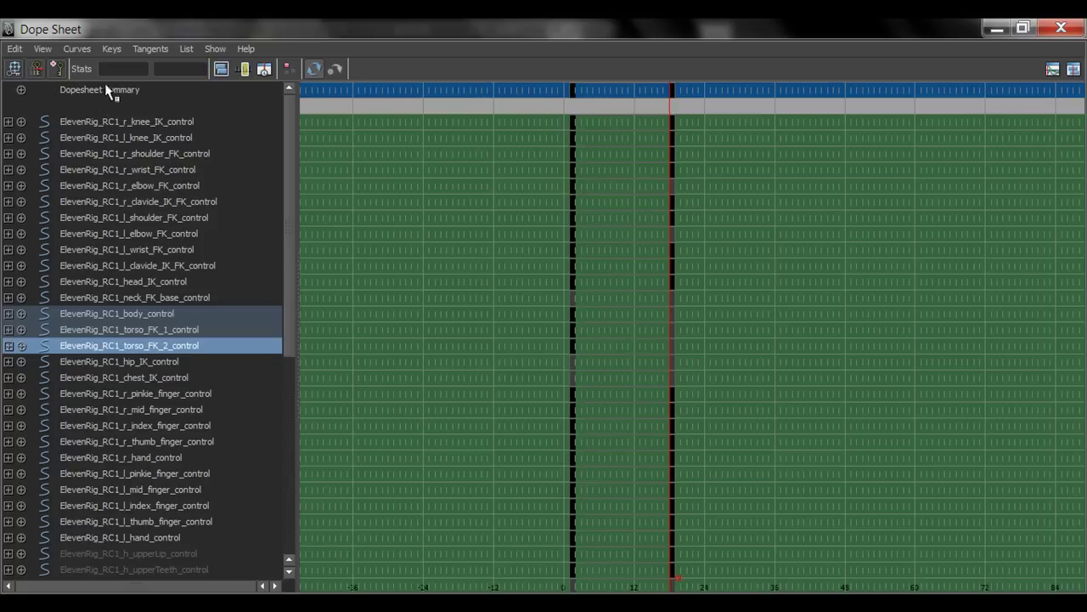
Select every control's keys at both poses through the Dope Sheet summary, and narrow the selection to frame 18.
{"action": "left_click_drag", "start_coordinate": [706, 88], "coordinate": [571, 95]}
{"action": "left_click", "coordinate": [556, 110]}
{"action": "left_click_drag", "start_coordinate": [639, 100], "coordinate": [680, 90]}
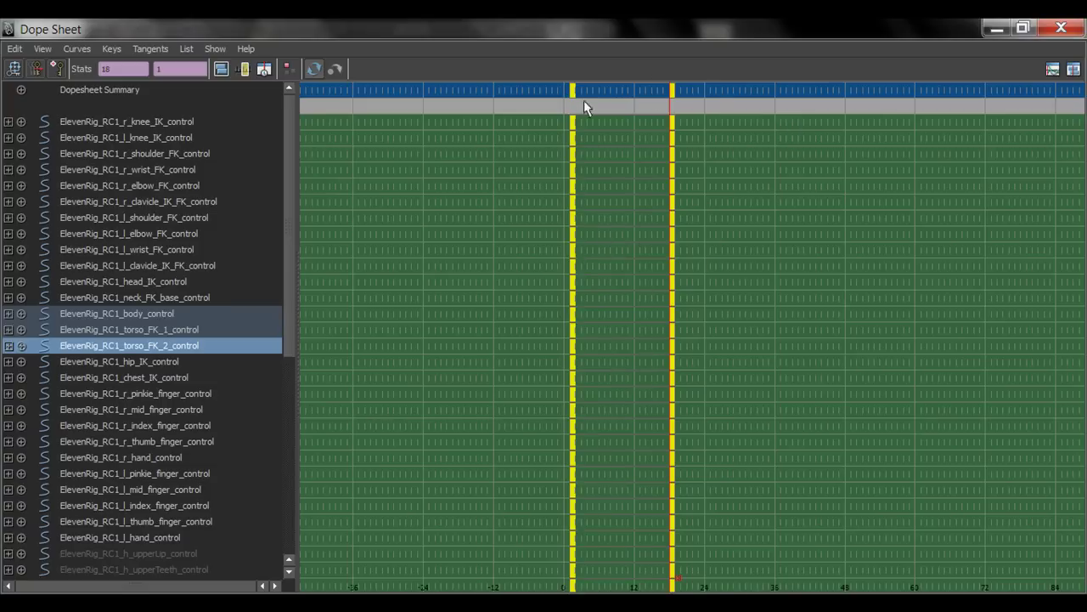
{"action": "left_click_drag", "start_coordinate": [650, 107], "coordinate": [680, 123]}
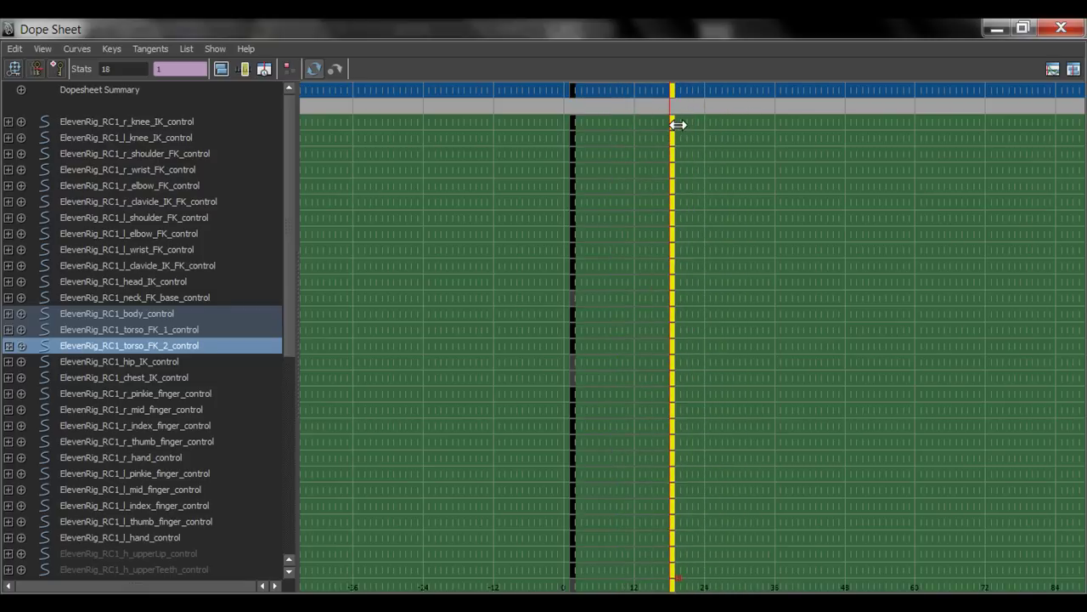
Restore the Dope Sheet to a smaller window, clear the control selection, and move the window above the characters.
{"action": "left_click", "coordinate": [1023, 29]}
{"action": "mouse_move", "coordinate": [244, 516]}
{"action": "left_mouse_down"}
{"action": "mouse_move", "coordinate": [340, 510]}
{"action": "mouse_move", "coordinate": [253, 516]}
{"action": "left_mouse_up"}
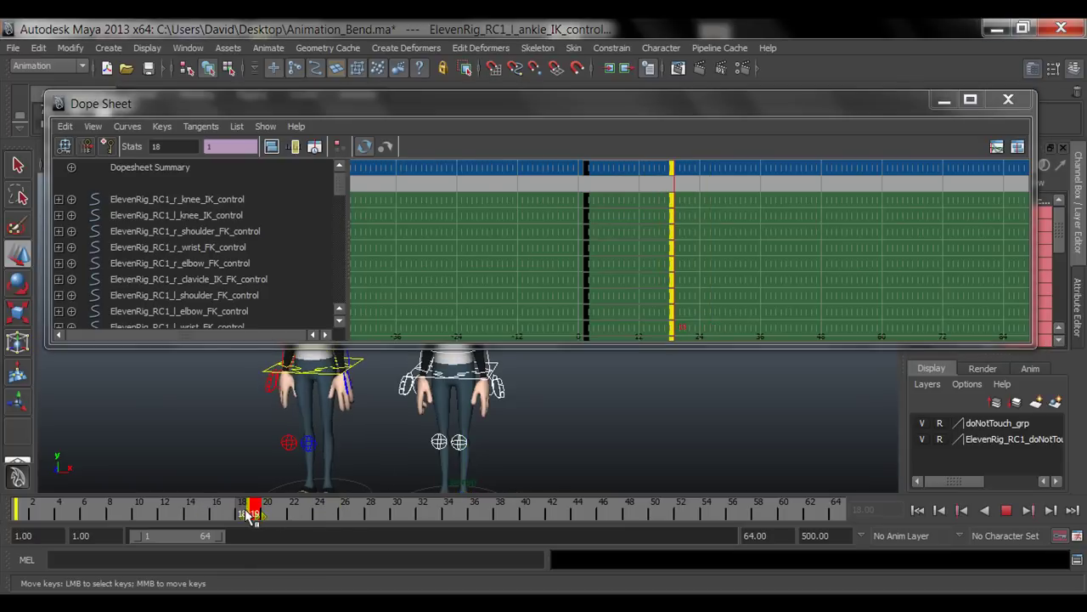
{"action": "left_click", "coordinate": [563, 442]}
{"action": "left_click_drag", "start_coordinate": [855, 106], "coordinate": [864, 36]}
{"action": "left_click_drag", "start_coordinate": [600, 323], "coordinate": [538, 408], "text": "alt"}
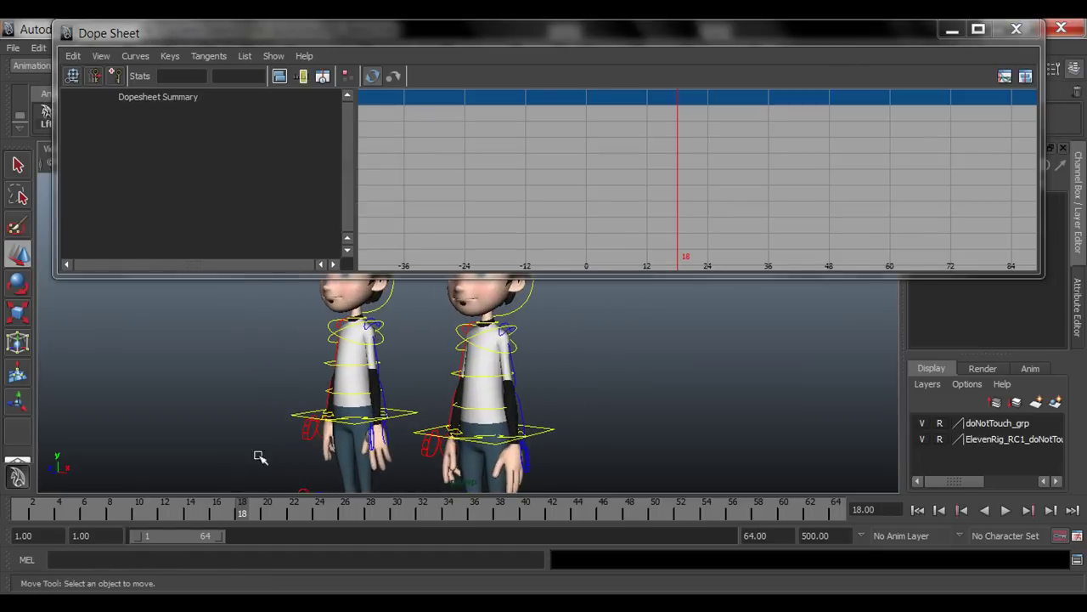
Uncover the character selection shortcuts, select all of the right character's controls, and reposition the Dope Sheet window.
{"action": "left_click_drag", "start_coordinate": [237, 34], "coordinate": [311, 52]}
{"action": "left_click", "coordinate": [75, 119]}
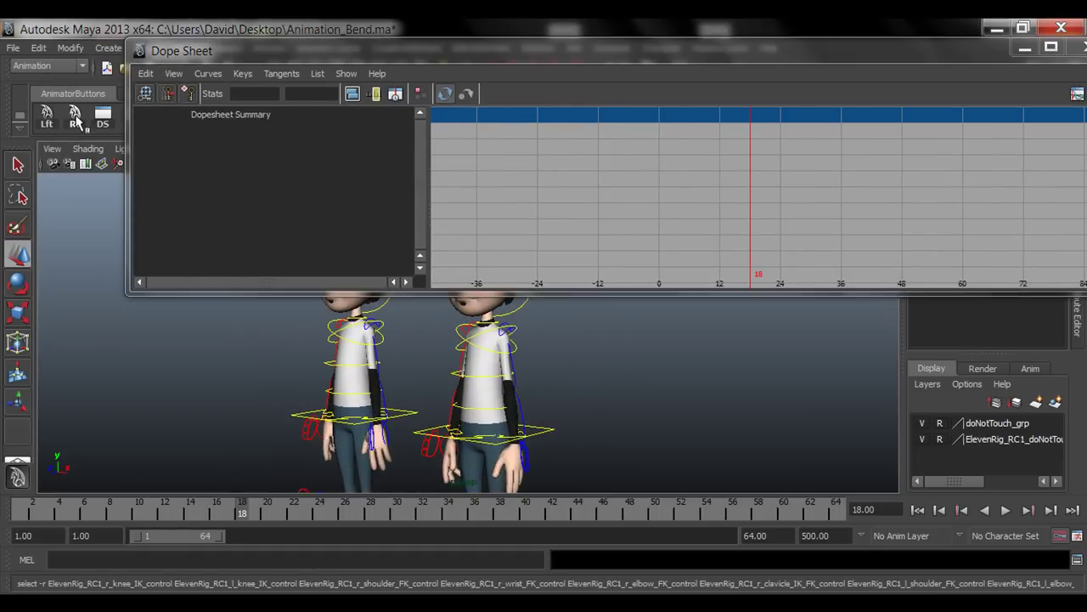
{"action": "left_click_drag", "start_coordinate": [486, 56], "coordinate": [396, 44]}
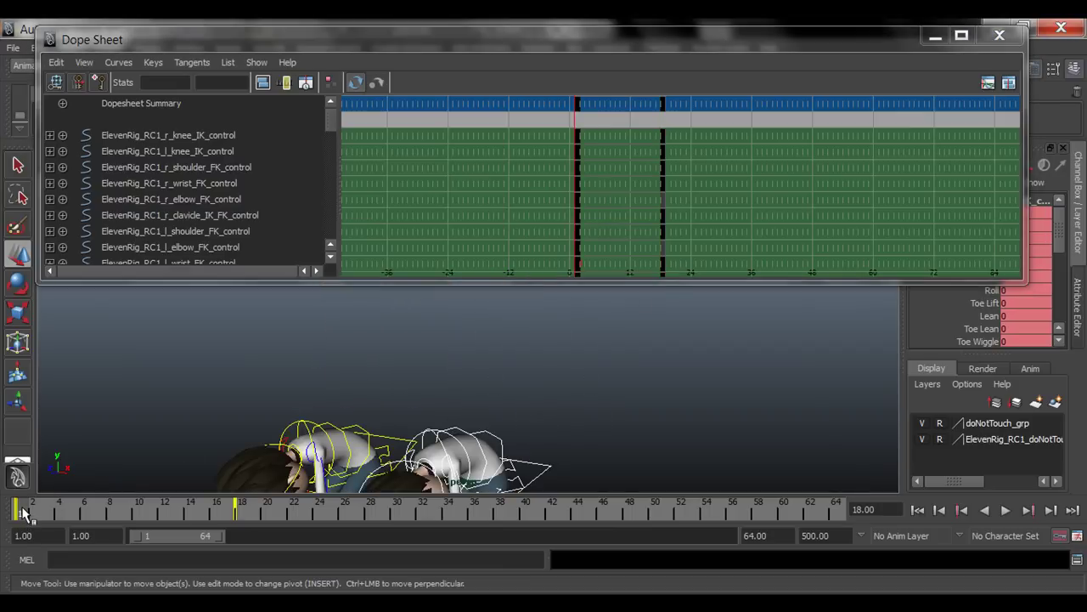
Return to frame 18, switch to the Select tool, and clear the right character's control selection.
{"action": "left_click", "coordinate": [242, 509]}
{"action": "middle_click_drag", "start_coordinate": [603, 416], "coordinate": [522, 385], "text": "alt"}
{"action": "left_click_drag", "start_coordinate": [522, 385], "coordinate": [428, 420], "text": "alt"}
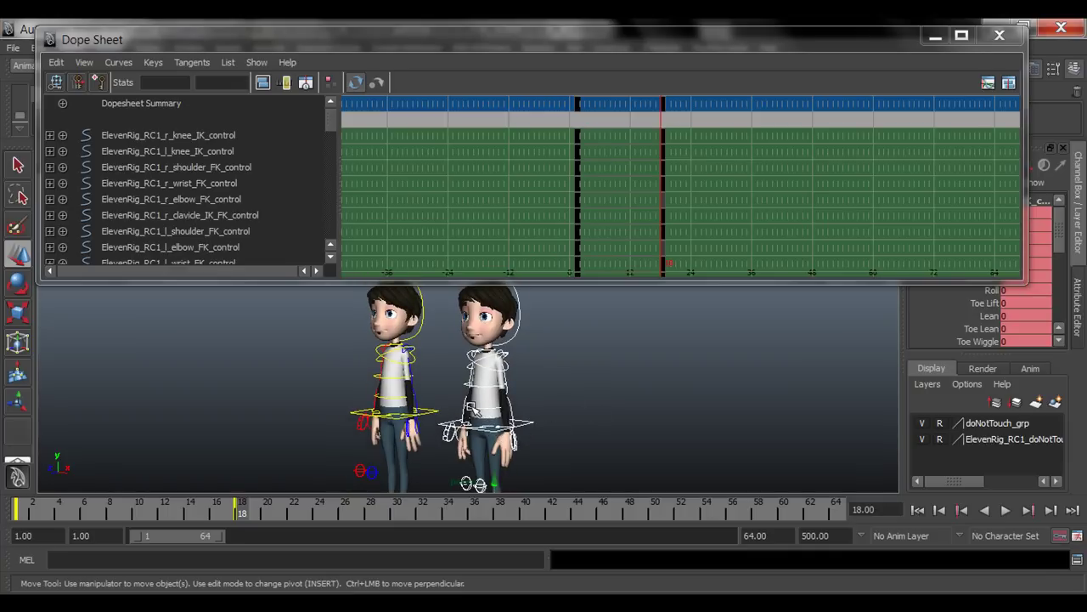
{"action": "key", "text": "q"}
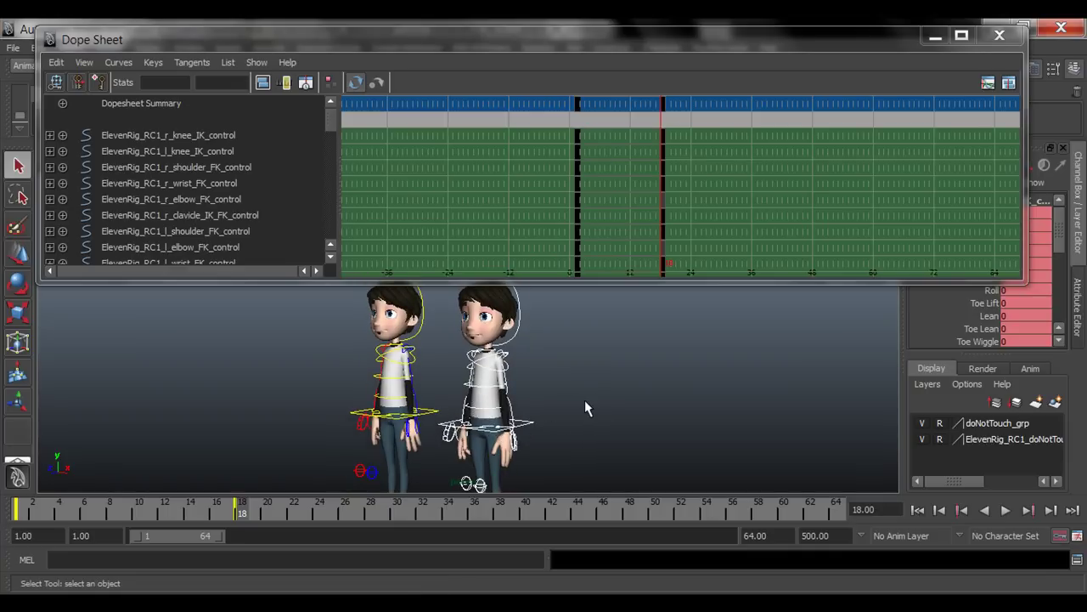
{"action": "right_click_drag", "start_coordinate": [284, 413], "coordinate": [314, 413], "text": "alt"}
{"action": "left_click", "coordinate": [548, 419]}
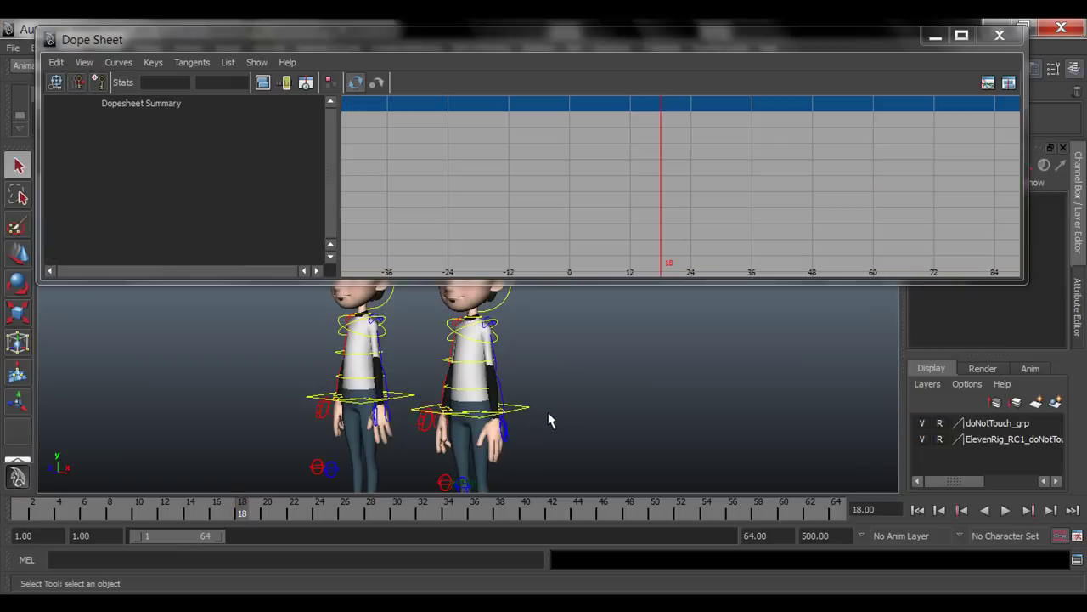
Select the right character's body, lower torso, upper torso and head controls together to list them in the Dope Sheet.
{"action": "left_click", "coordinate": [525, 413]}
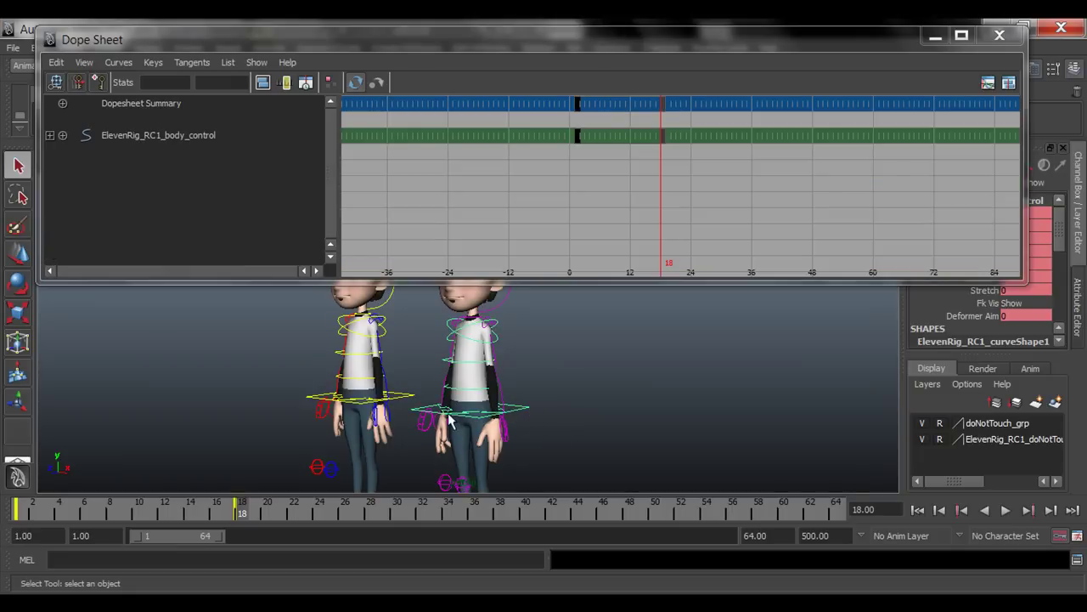
{"action": "right_click_drag", "start_coordinate": [450, 420], "coordinate": [433, 435], "text": "alt"}
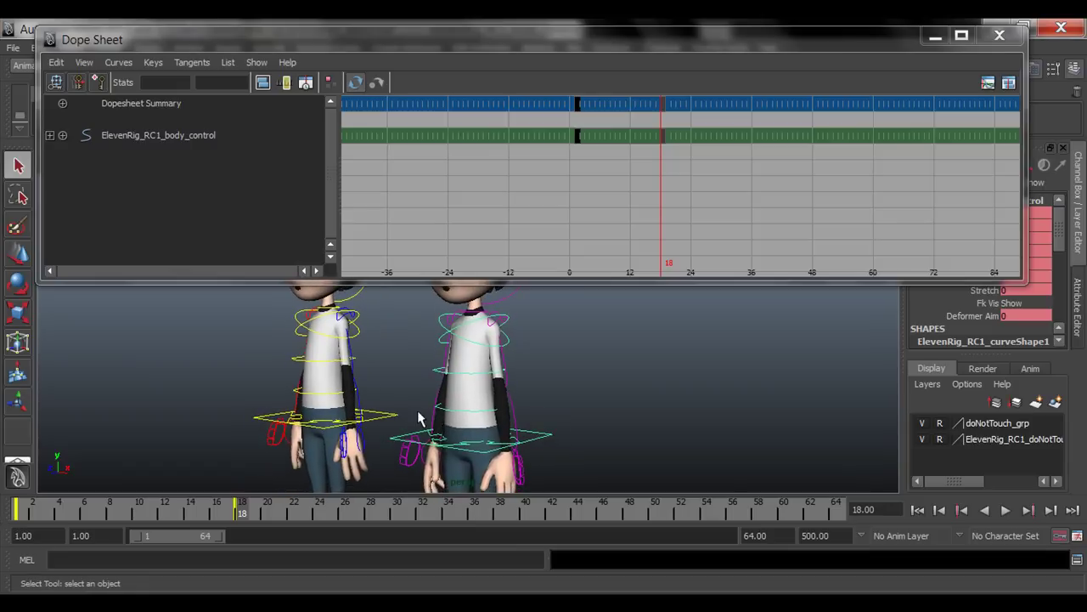
{"action": "left_click", "coordinate": [455, 418], "text": "shift"}
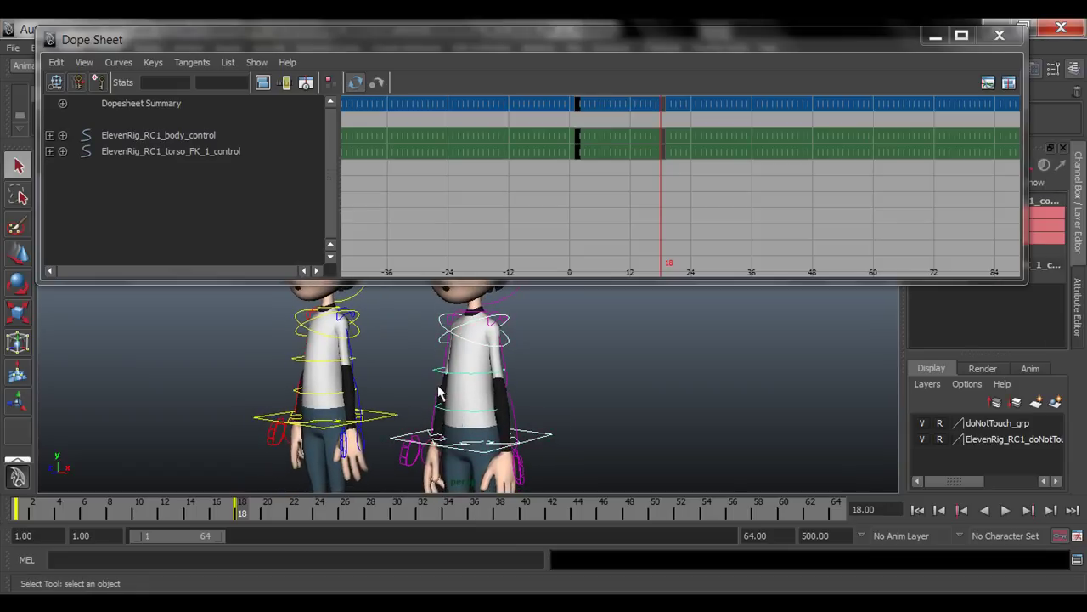
{"action": "left_click", "coordinate": [435, 377], "text": "shift"}
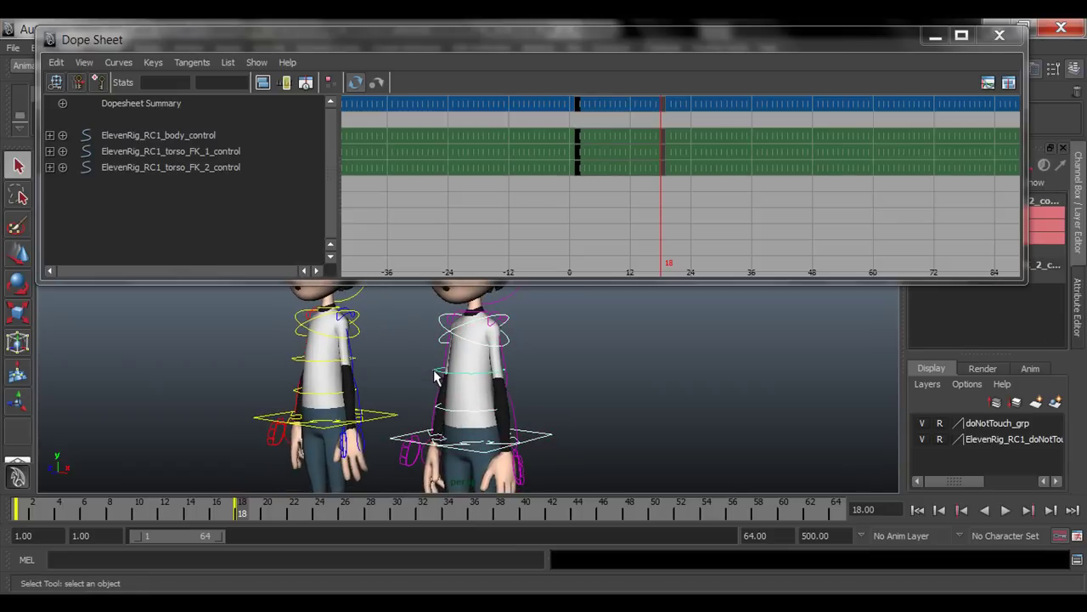
{"action": "middle_click_drag", "start_coordinate": [504, 364], "coordinate": [523, 458], "text": "alt"}
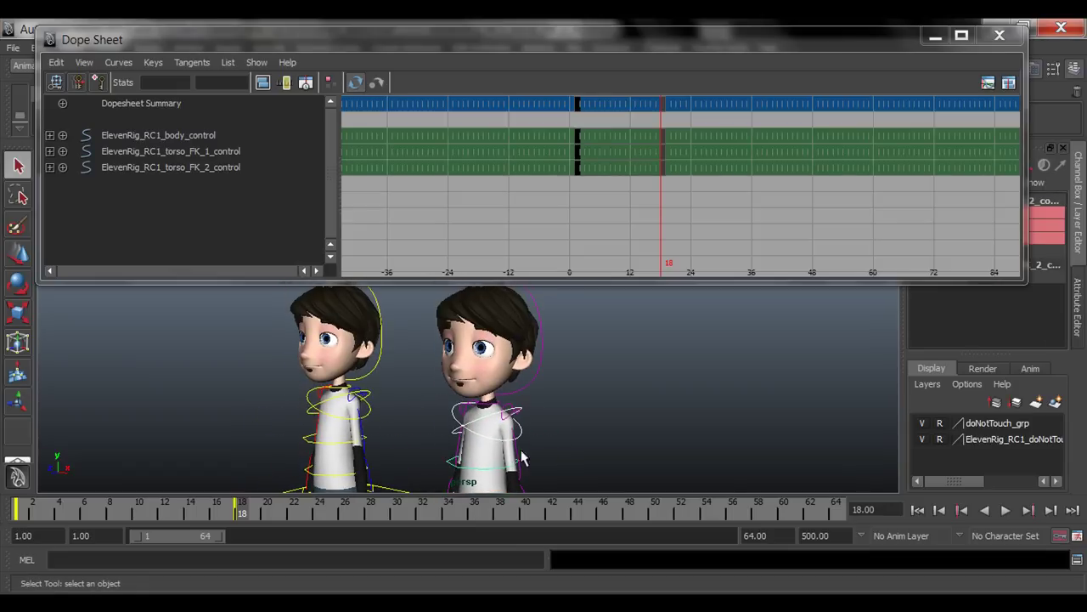
{"action": "left_click", "coordinate": [533, 372], "text": "shift"}
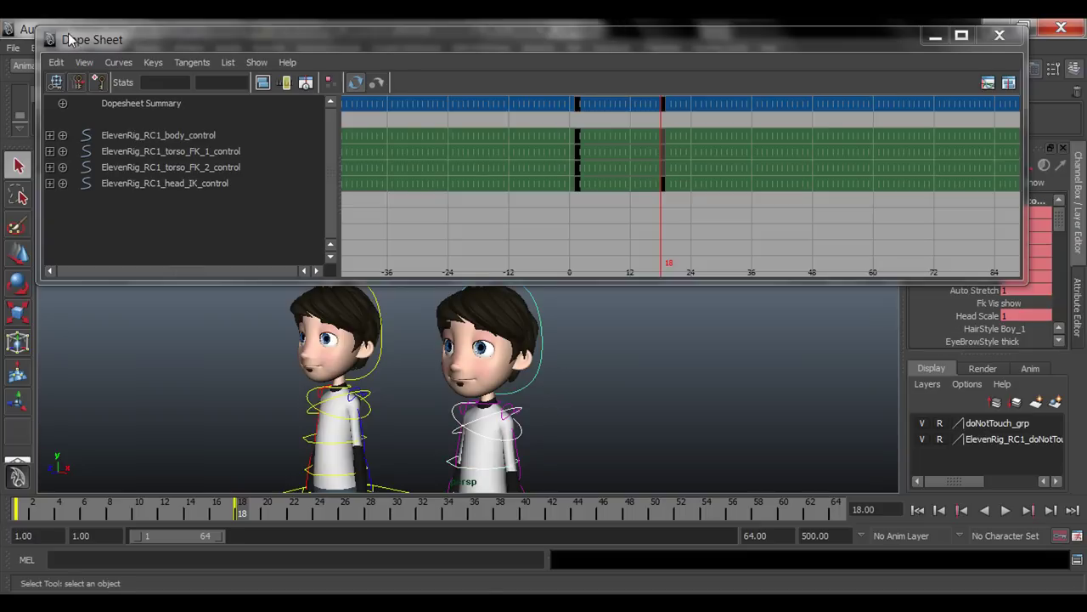
Review the keys of the body, lower torso, upper torso and head controls one by one in the Dope Sheet.
{"action": "mouse_move", "coordinate": [303, 41]}
{"action": "left_mouse_down"}
{"action": "mouse_move", "coordinate": [303, 76]}
{"action": "mouse_move", "coordinate": [292, 39]}
{"action": "left_mouse_up"}
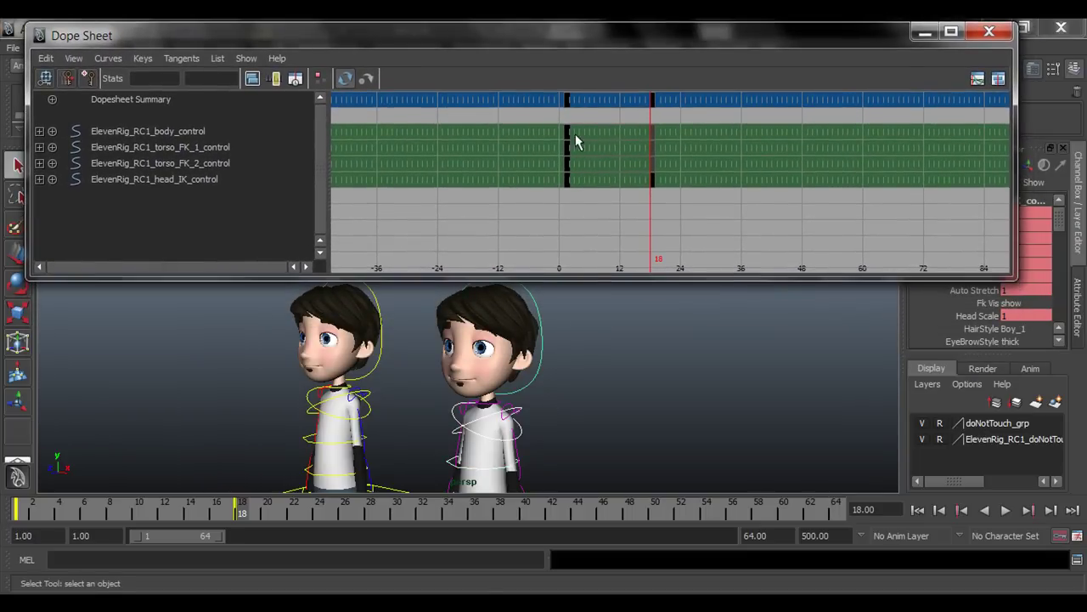
{"action": "left_click", "coordinate": [187, 131]}
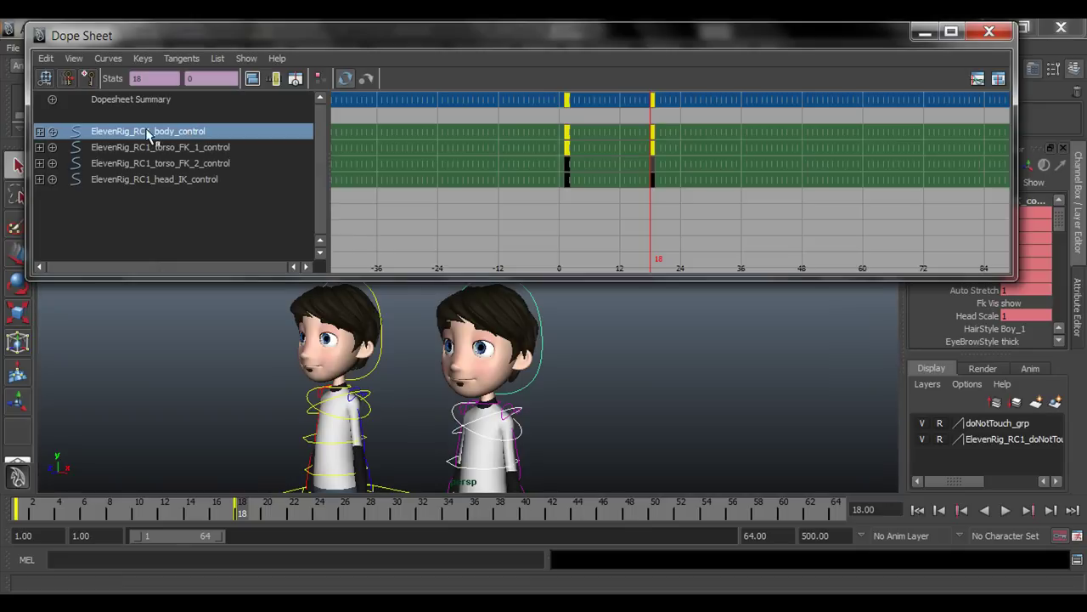
{"action": "left_click", "coordinate": [187, 147]}
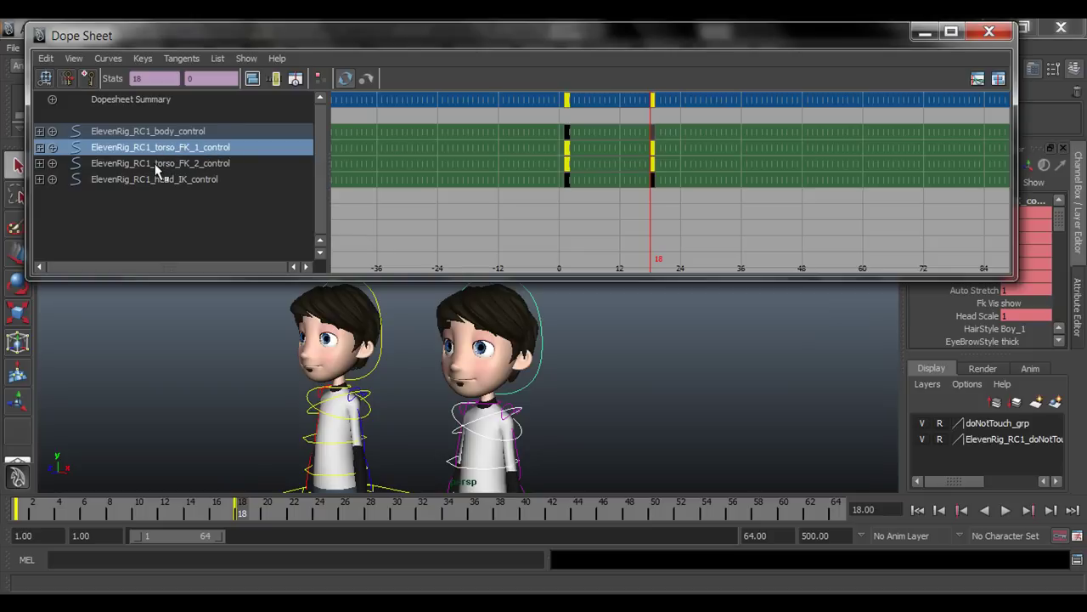
{"action": "left_click", "coordinate": [201, 163]}
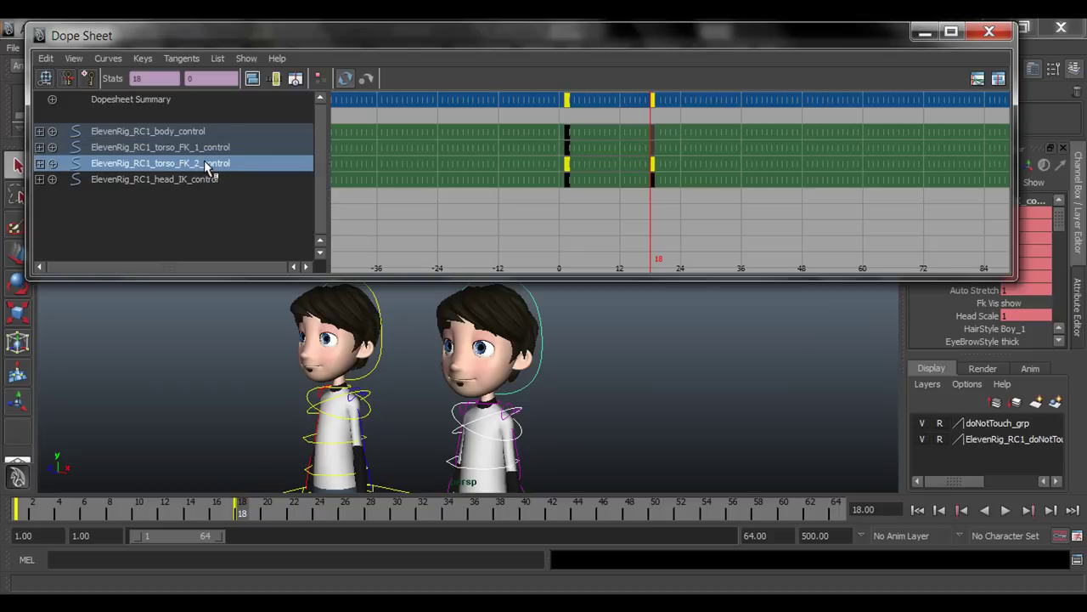
{"action": "left_click", "coordinate": [171, 181]}
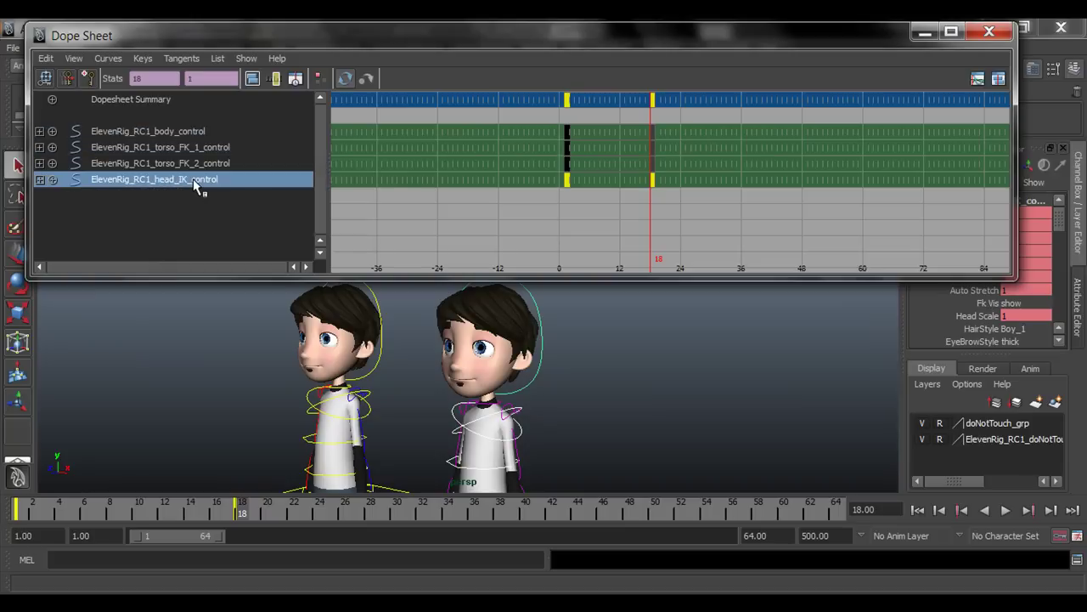
{"action": "left_click", "coordinate": [552, 116]}
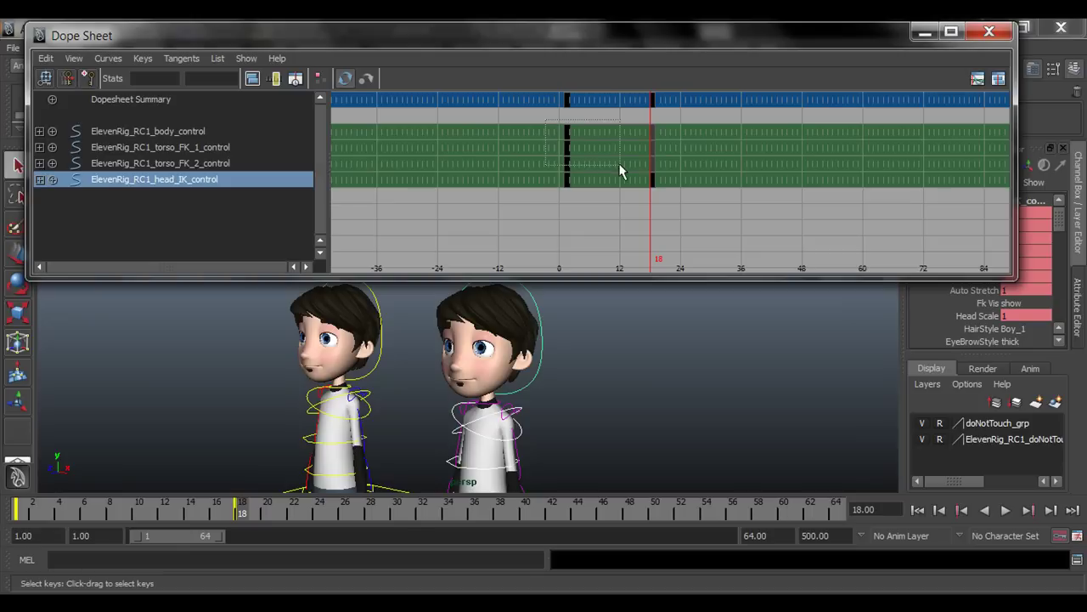
Shift the lower torso, upper torso and head keys together three frames later, to frames 4 and 21, leaving out the body keys.
{"action": "left_click_drag", "start_coordinate": [561, 109], "coordinate": [677, 134]}
{"action": "left_click", "coordinate": [552, 134]}
{"action": "left_click", "coordinate": [198, 132]}
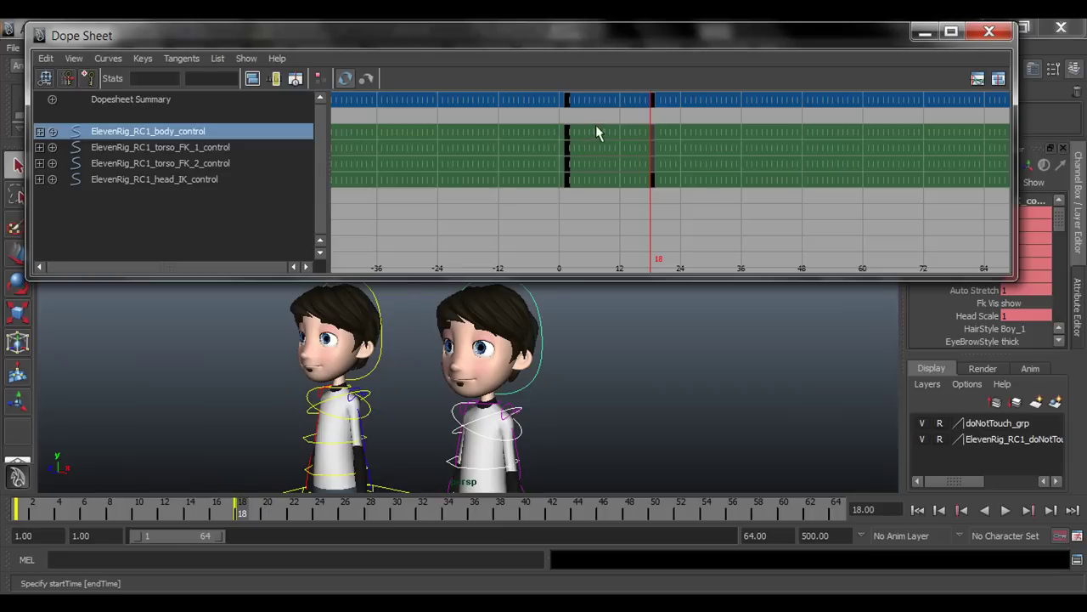
{"action": "left_click_drag", "start_coordinate": [532, 194], "coordinate": [677, 141]}
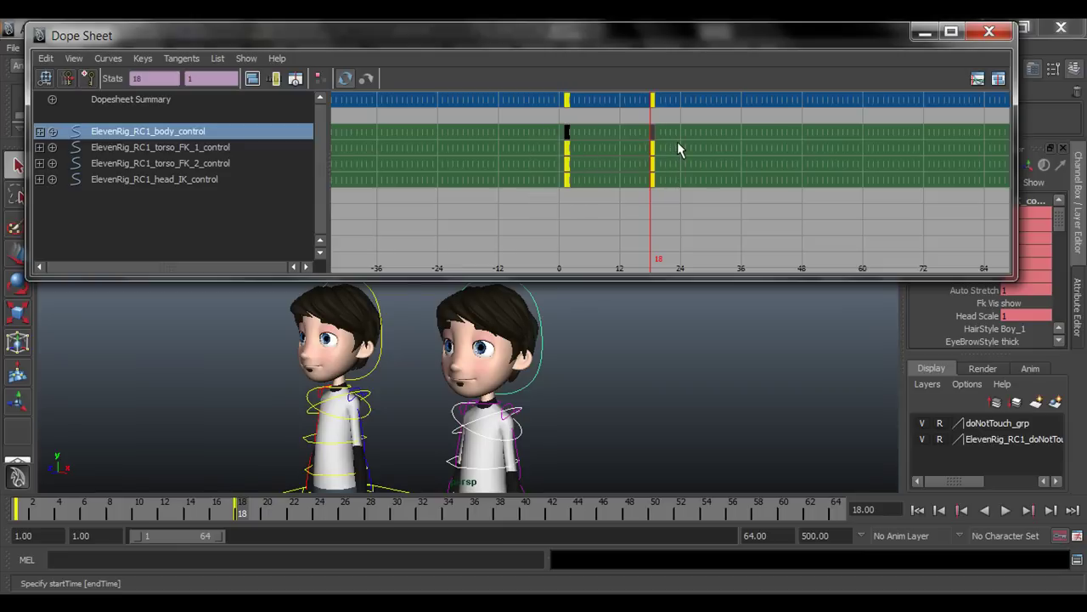
{"action": "key", "text": "f"}
{"action": "right_click_drag", "start_coordinate": [349, 403], "coordinate": [525, 446], "text": "alt"}
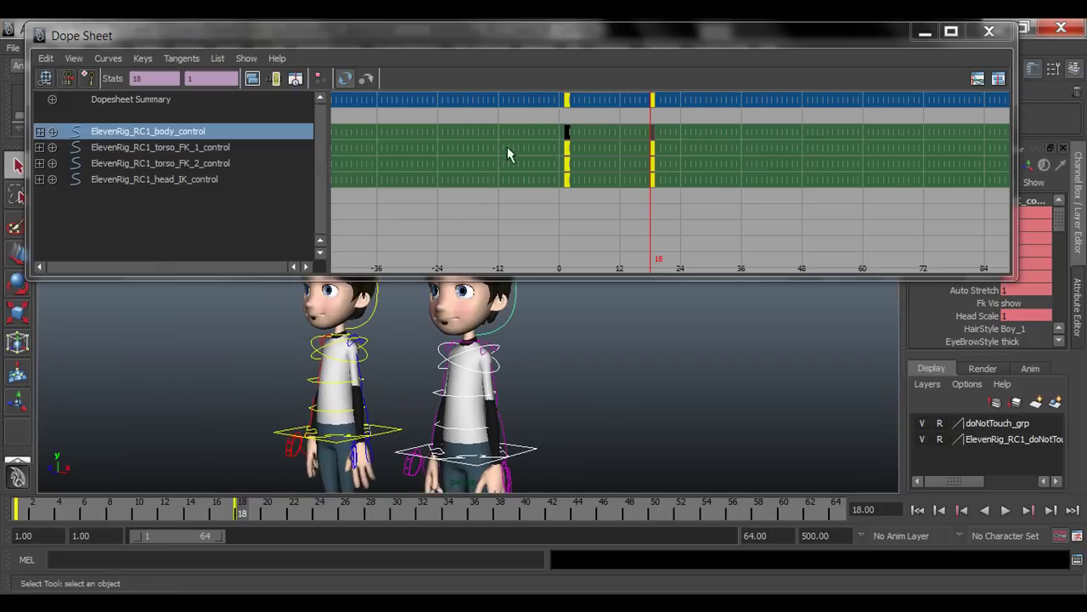
{"action": "key", "text": "w"}
{"action": "left_click_drag", "start_coordinate": [592, 170], "coordinate": [605, 170]}
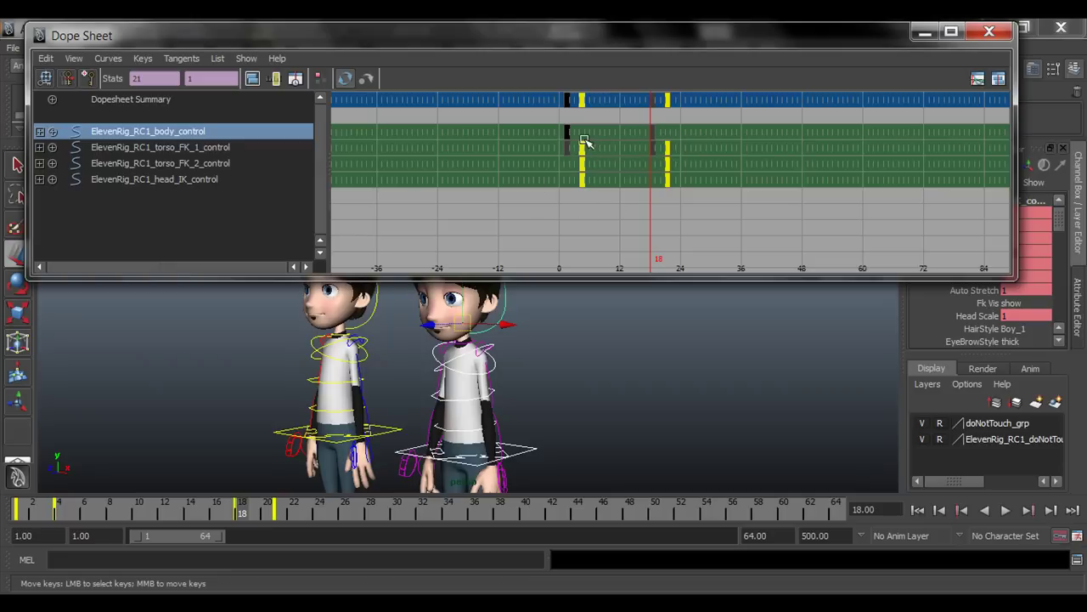
Shift the upper torso and head keys five frames later, and the head keys a further six frames, to frames 15 and 32.
{"action": "left_click_drag", "start_coordinate": [573, 136], "coordinate": [685, 155]}
{"action": "middle_click_drag", "start_coordinate": [590, 202], "coordinate": [619, 209]}
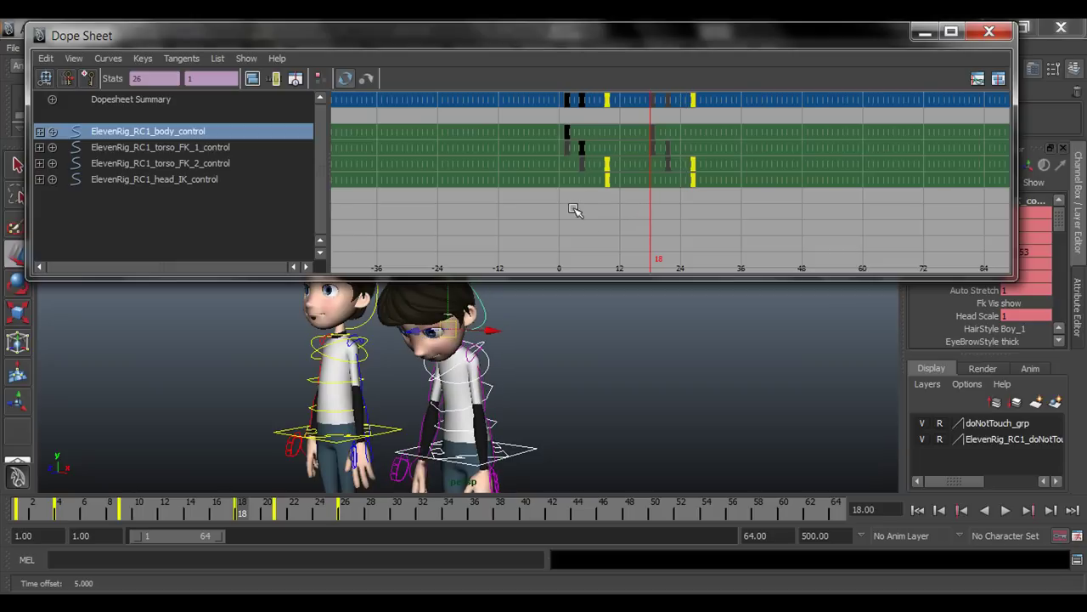
{"action": "left_click_drag", "start_coordinate": [588, 204], "coordinate": [699, 176]}
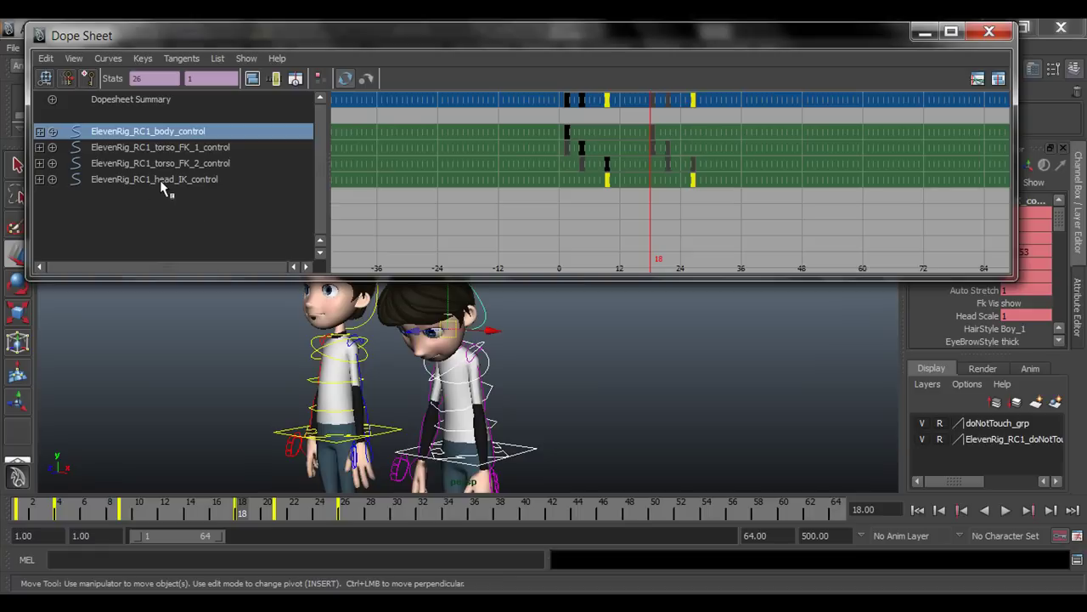
{"action": "middle_click_drag", "start_coordinate": [625, 187], "coordinate": [659, 194]}
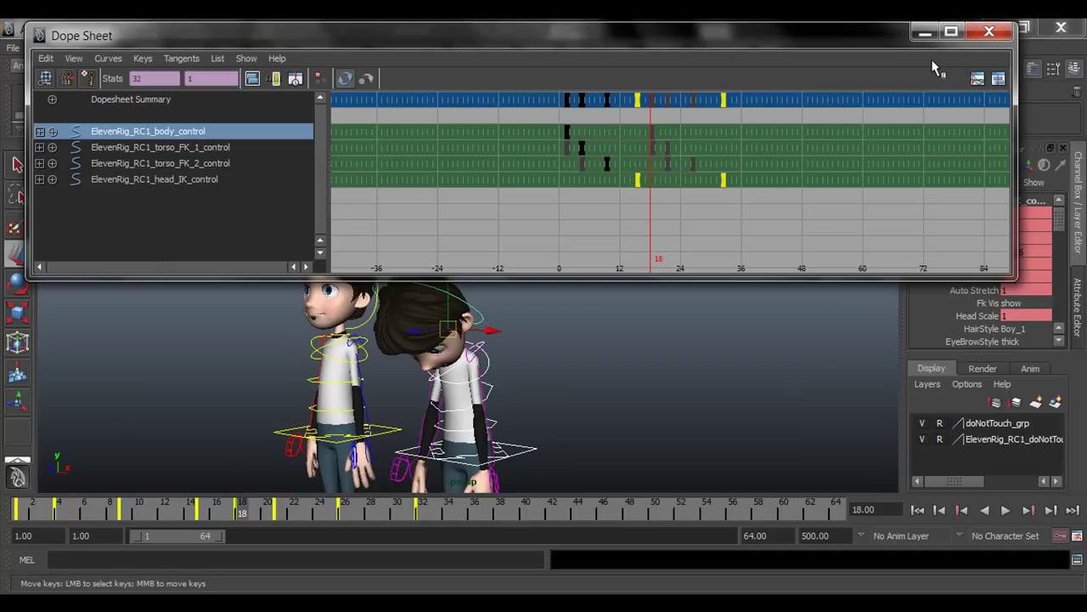
Minimize the Dope Sheet, clear the control selection, and fill the viewport with the camera view.
{"action": "left_click", "coordinate": [925, 34]}
{"action": "left_click", "coordinate": [626, 357]}
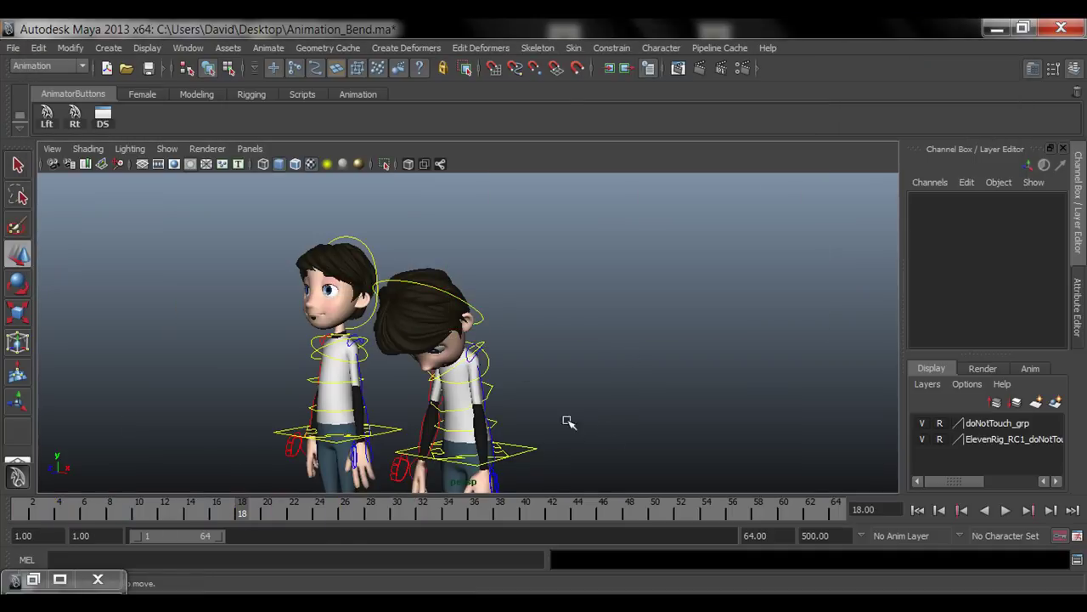
{"action": "key", "text": "space"}
{"action": "key", "text": "space"}
Playblast the animation from the camera view as avi with MS-CRAM encoding at scale 1.00, without saving it to a chosen file.
{"action": "right_click", "coordinate": [396, 513]}
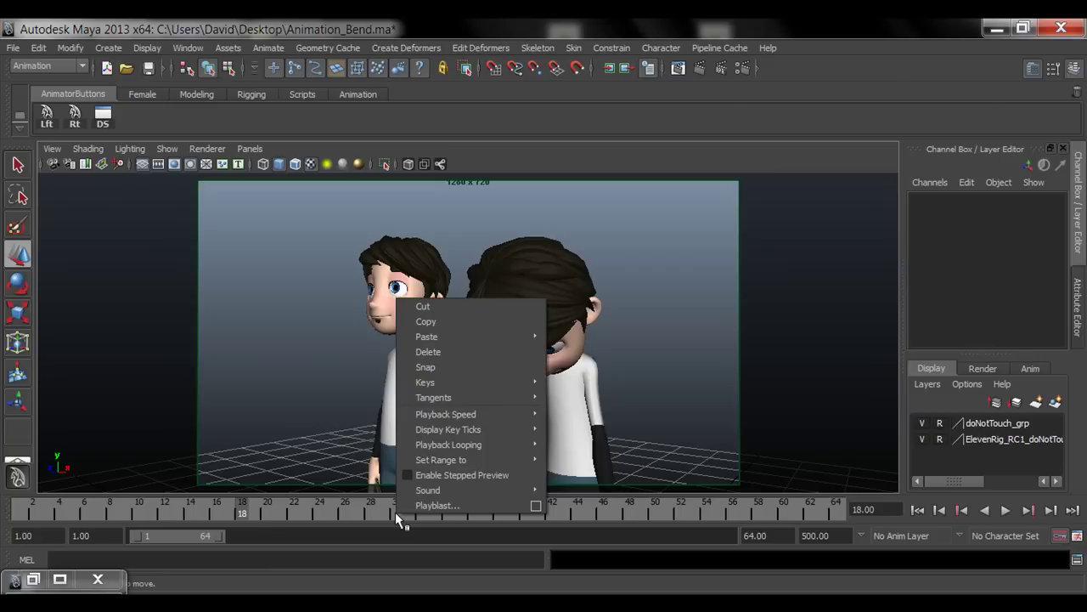
{"action": "left_click", "coordinate": [537, 505]}
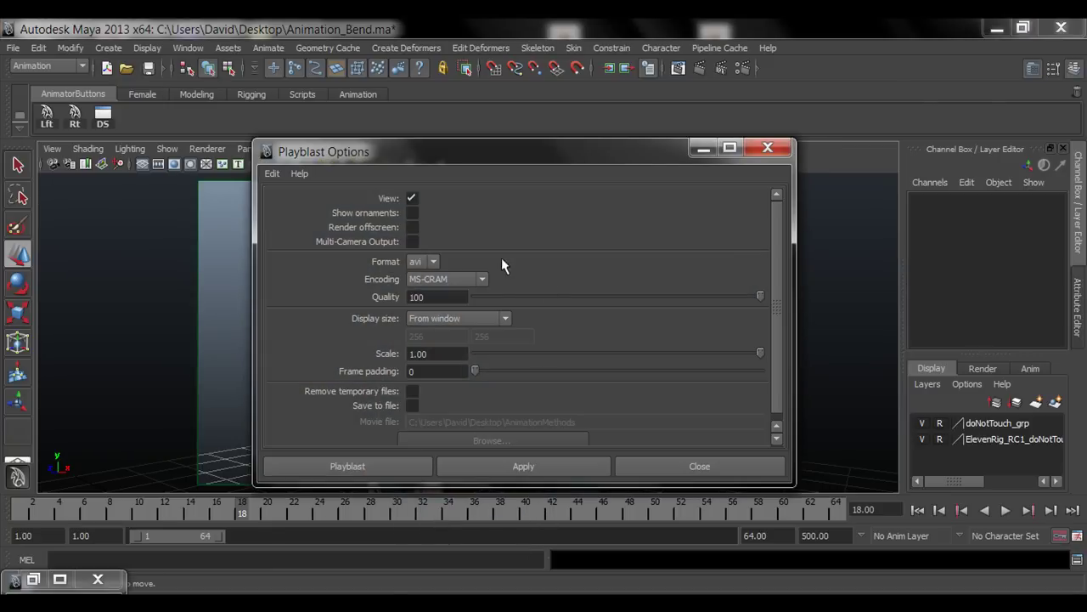
{"action": "left_click", "coordinate": [434, 261]}
{"action": "left_click", "coordinate": [446, 281]}
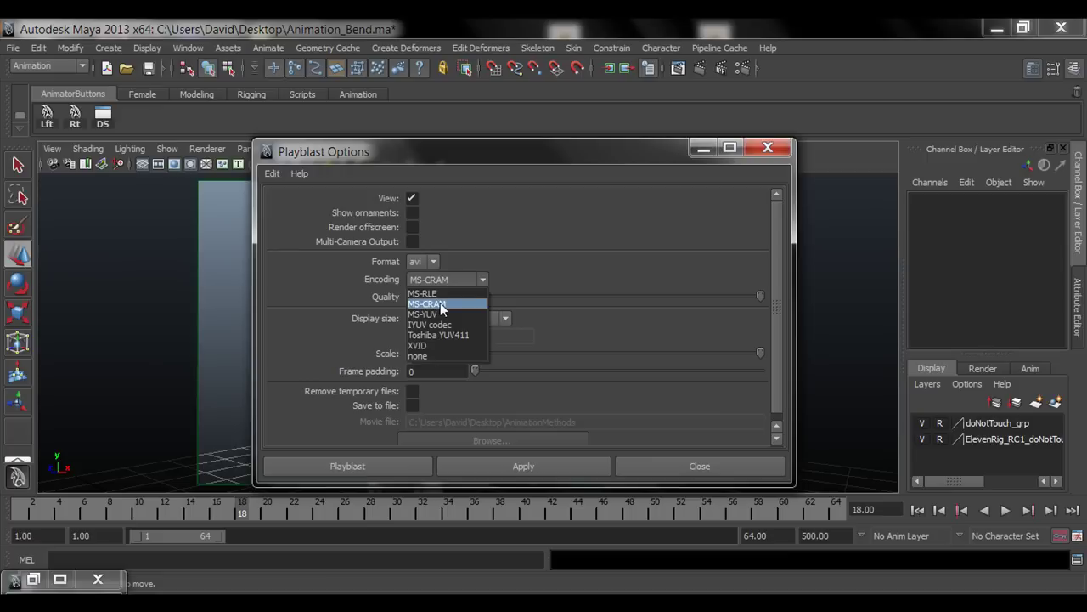
{"action": "left_click", "coordinate": [436, 305]}
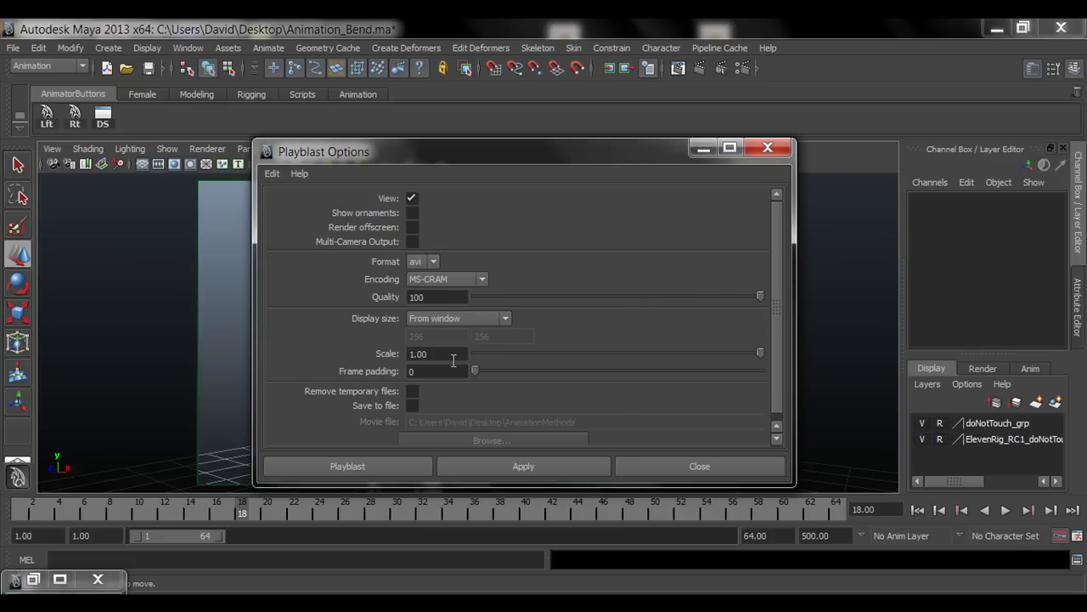
{"action": "left_click_drag", "start_coordinate": [558, 353], "coordinate": [715, 351]}
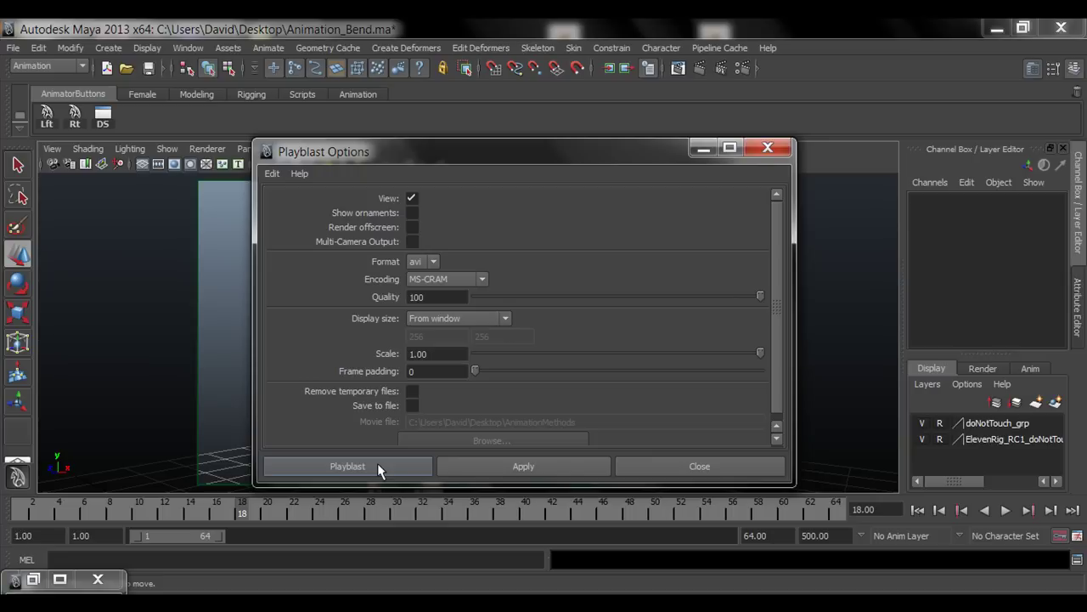
{"action": "left_click", "coordinate": [412, 405]}
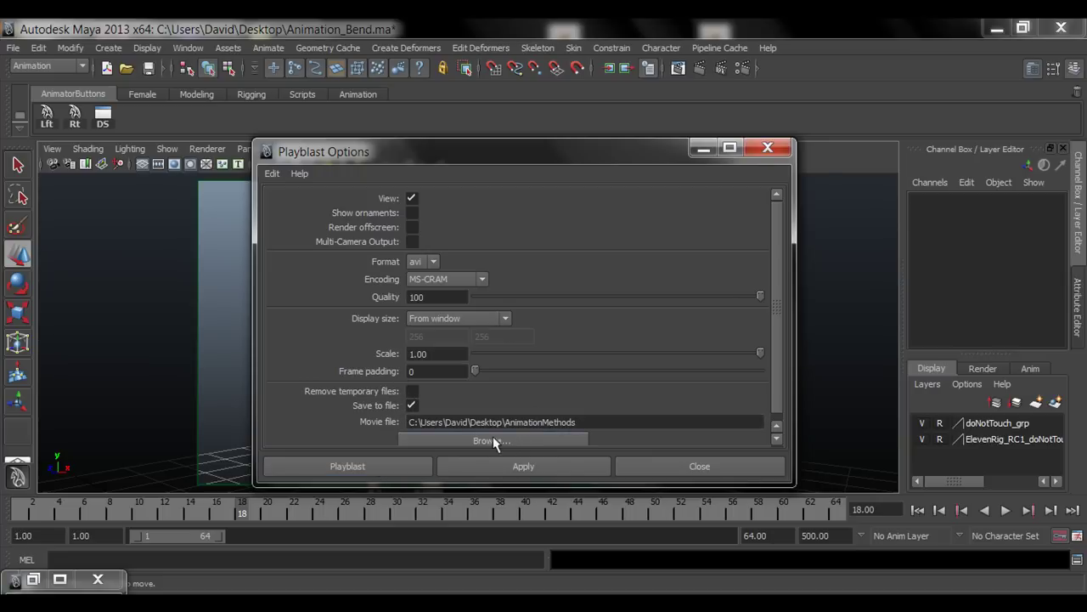
{"action": "left_click", "coordinate": [412, 405]}
{"action": "left_click", "coordinate": [348, 467]}
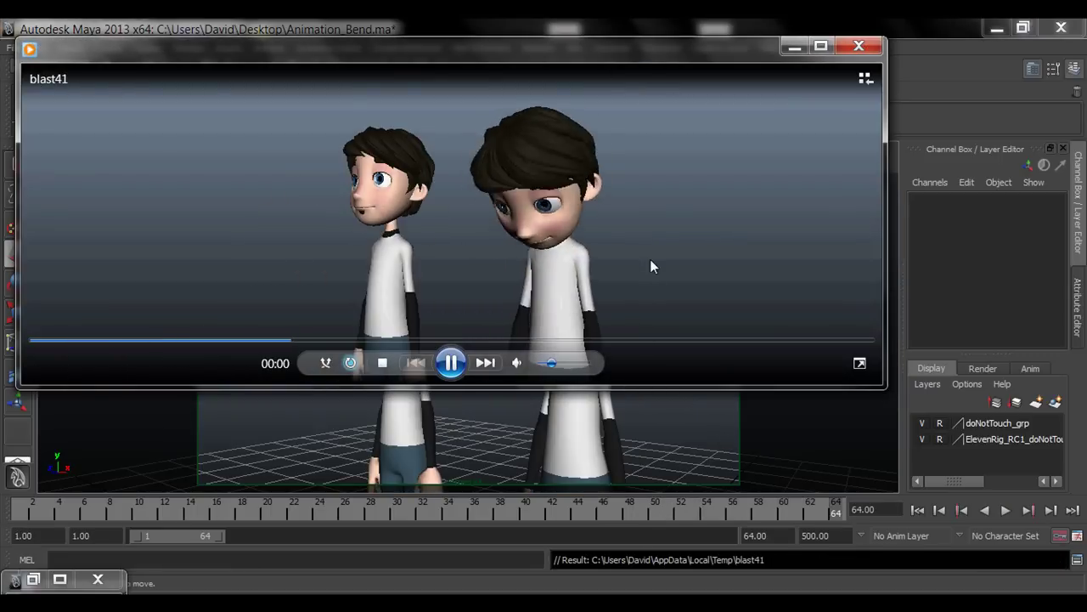
Watch the playblast full screen to check the overlapping motion, and close the media player.
{"action": "double_click", "coordinate": [637, 269]}
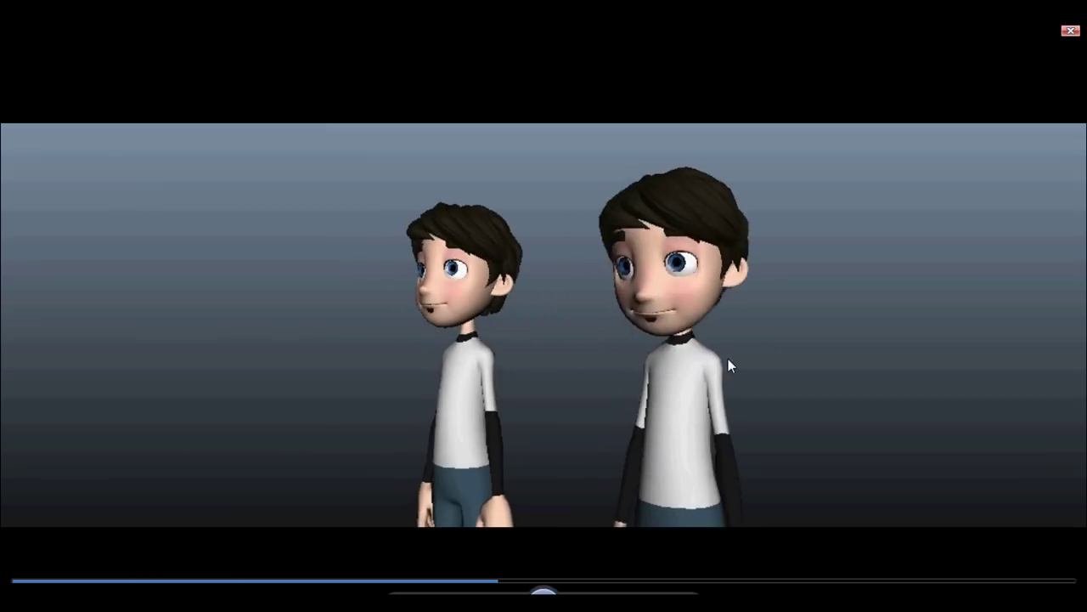
{"action": "double_click", "coordinate": [691, 395]}
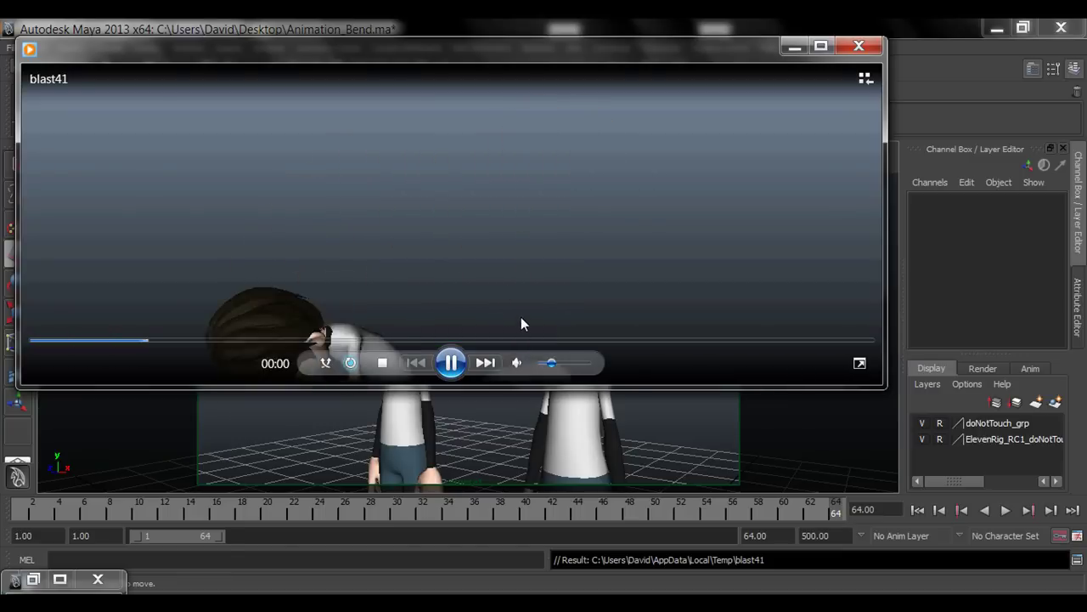
{"action": "left_click", "coordinate": [859, 46]}
Minimize the open windows, play the saved AnimationMethods video from the desktop for comparison, close it and return to Maya.
{"action": "left_click", "coordinate": [988, 30]}
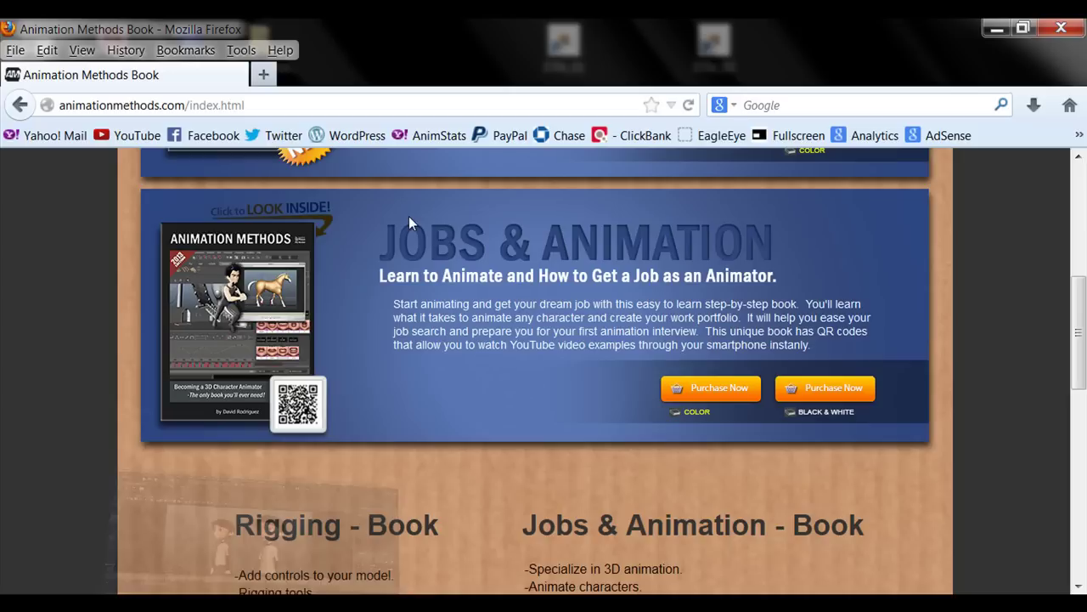
{"action": "left_click", "coordinate": [994, 29]}
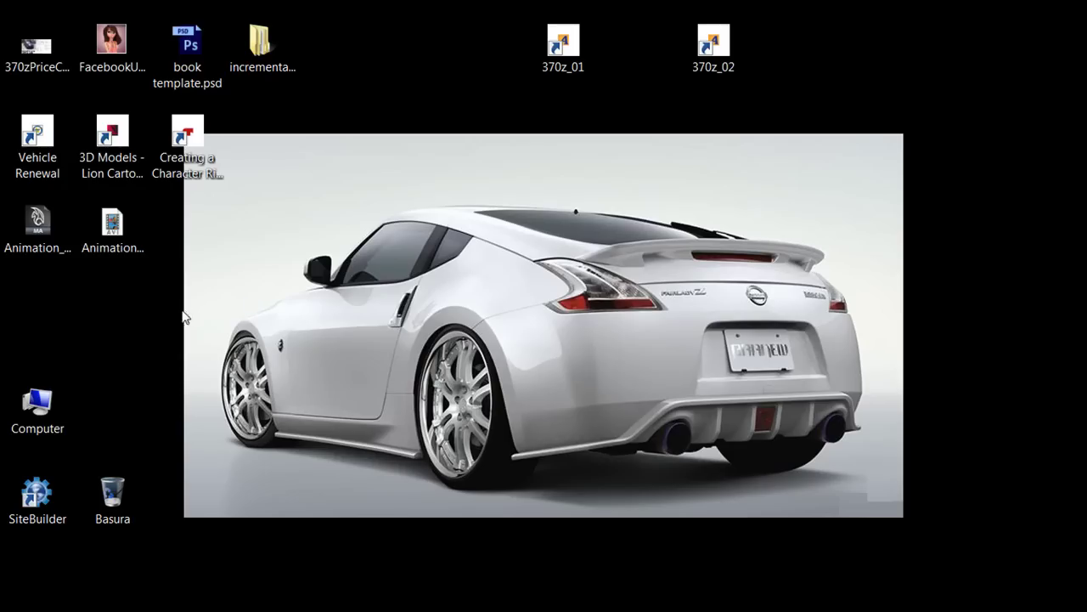
{"action": "double_click", "coordinate": [132, 227]}
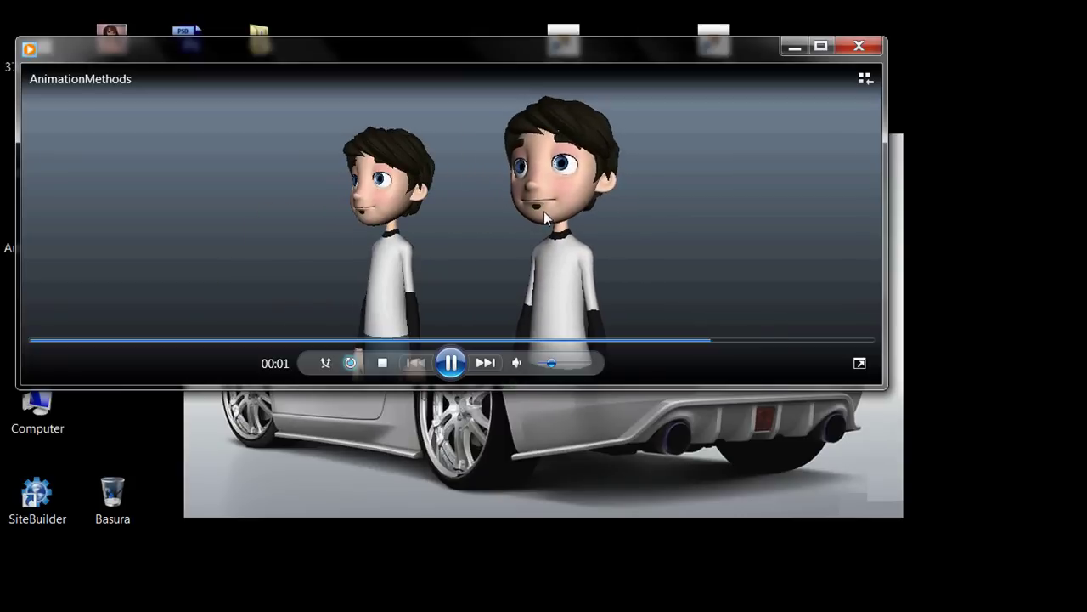
{"action": "left_click", "coordinate": [859, 46]}
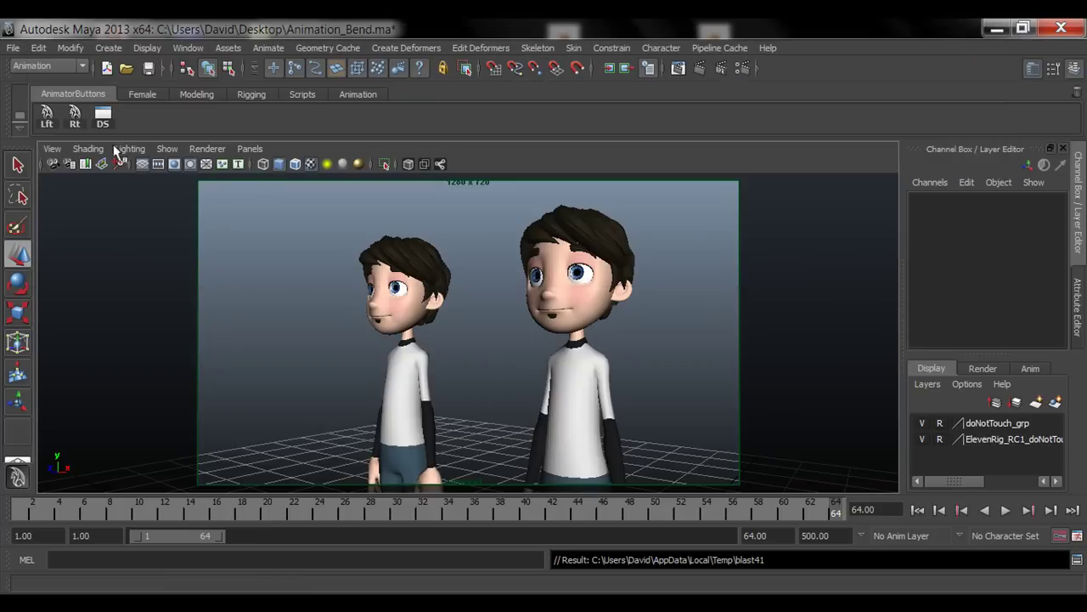
Select all of the right character's controls, fill the viewport with the perspective view, and open the Dope Sheet maximized.
{"action": "left_click", "coordinate": [74, 116]}
{"action": "key", "text": "space"}
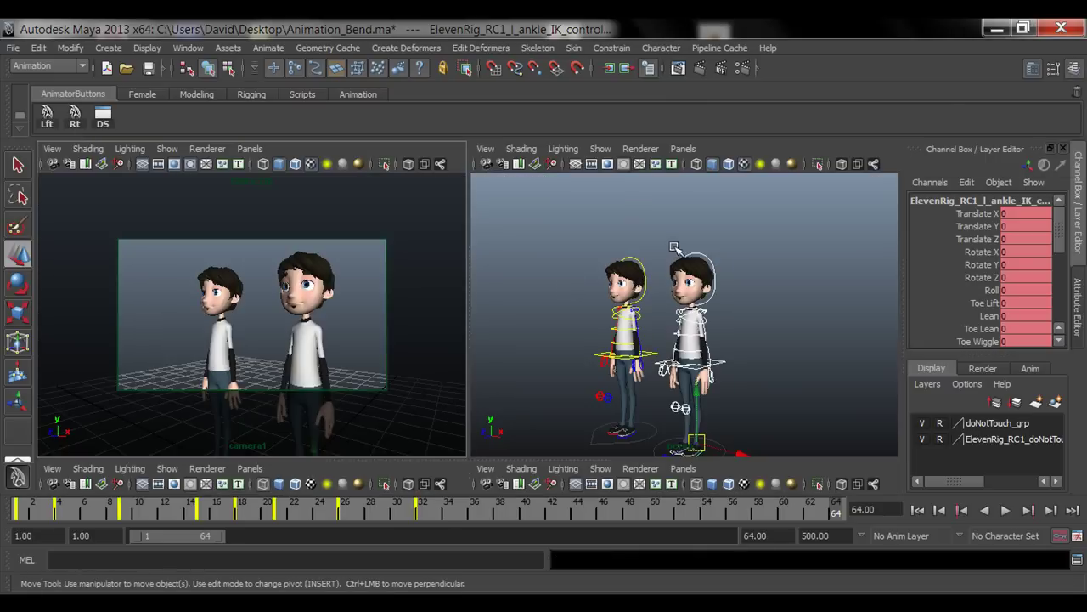
{"action": "key", "text": "space"}
{"action": "left_click", "coordinate": [103, 119]}
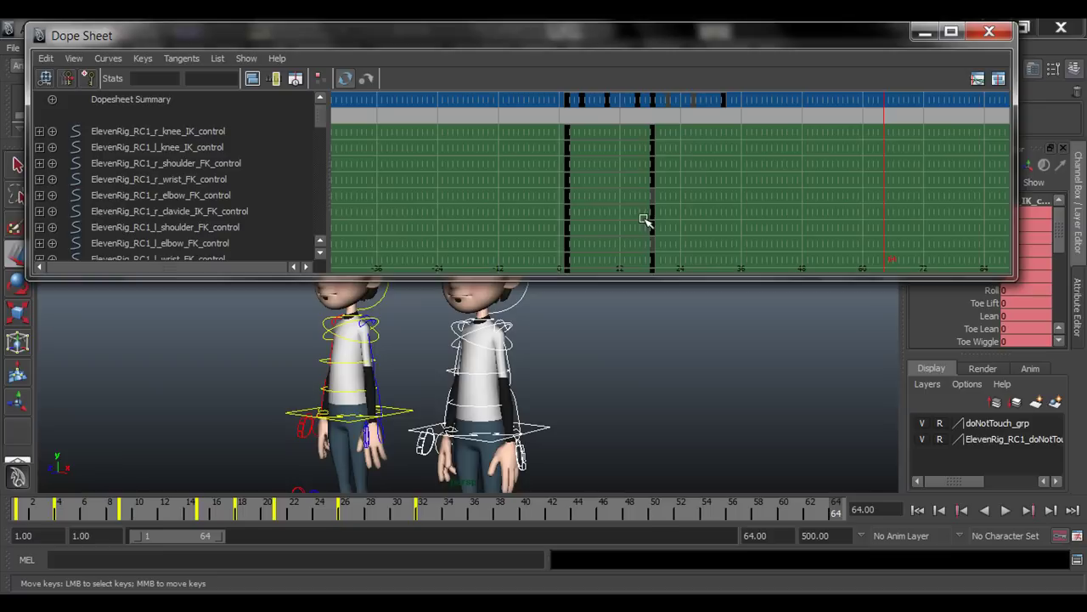
{"action": "double_click", "coordinate": [826, 46]}
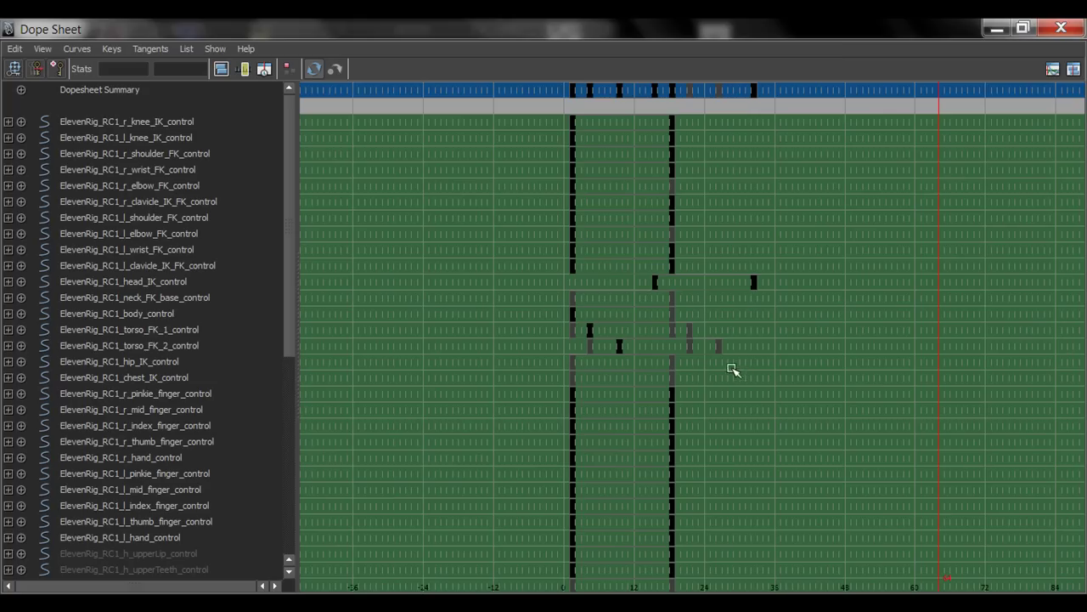
Move the head, lower torso and upper torso keys back to frames 1 and 18, and close the Dope Sheet.
{"action": "left_click_drag", "start_coordinate": [633, 276], "coordinate": [757, 289]}
{"action": "middle_click_drag", "start_coordinate": [757, 289], "coordinate": [672, 298]}
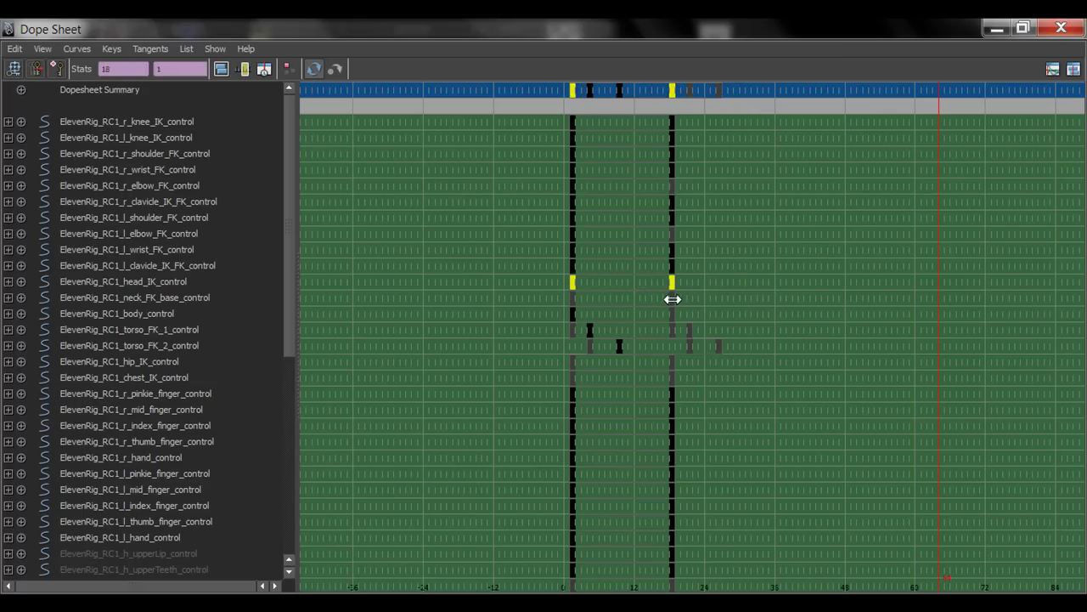
{"action": "left_click_drag", "start_coordinate": [573, 329], "coordinate": [717, 338]}
{"action": "middle_click_drag", "start_coordinate": [717, 337], "coordinate": [692, 335]}
{"action": "left_click_drag", "start_coordinate": [607, 332], "coordinate": [626, 352]}
{"action": "left_click_drag", "start_coordinate": [706, 323], "coordinate": [741, 368], "text": "shift"}
{"action": "middle_click_drag", "start_coordinate": [741, 368], "coordinate": [698, 368]}
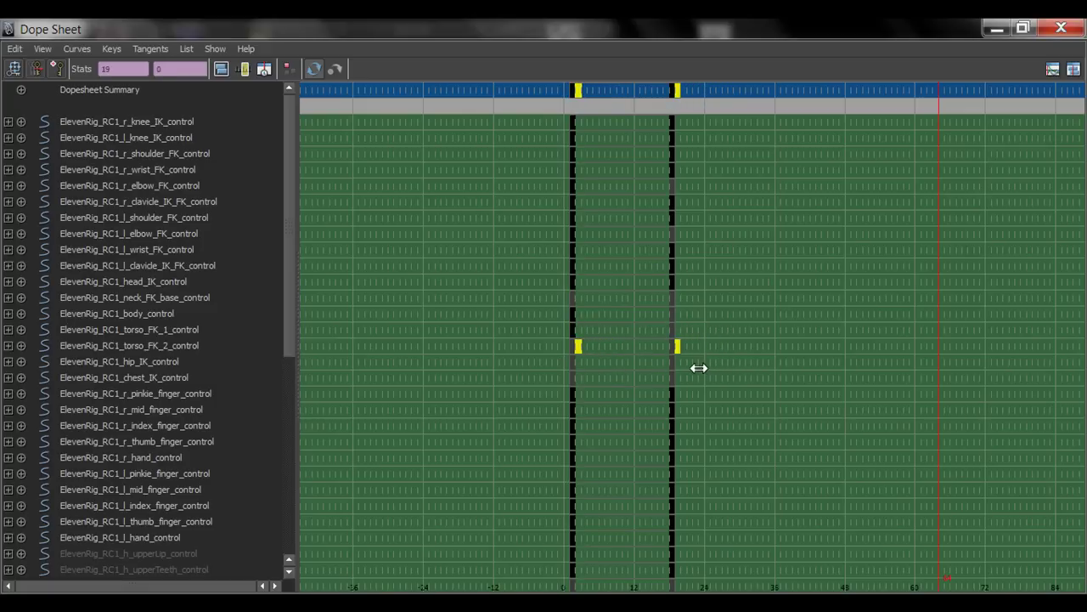
{"action": "left_click", "coordinate": [1061, 28]}
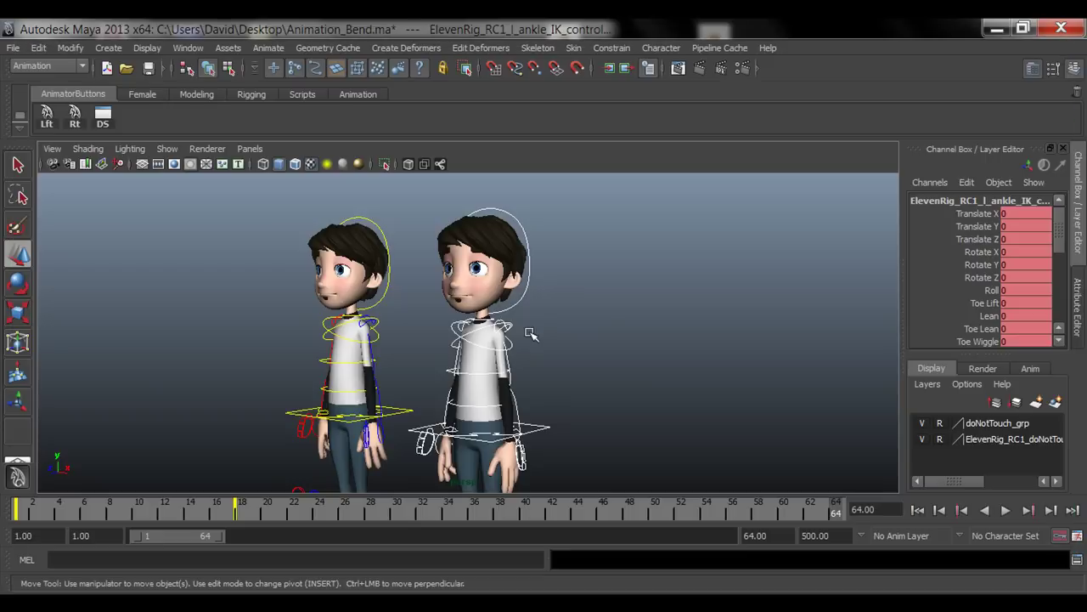
{"action": "scroll", "coordinate": [597, 384], "scroll_direction": "up", "scroll_amount": 5}
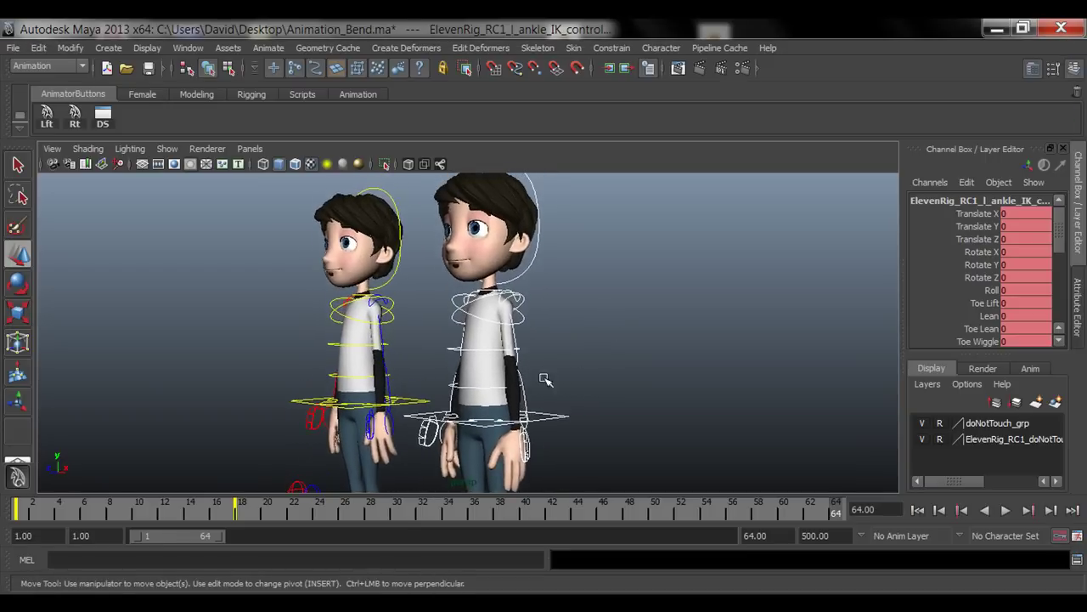
{"action": "left_click_drag", "start_coordinate": [546, 379], "coordinate": [561, 382], "text": "alt"}
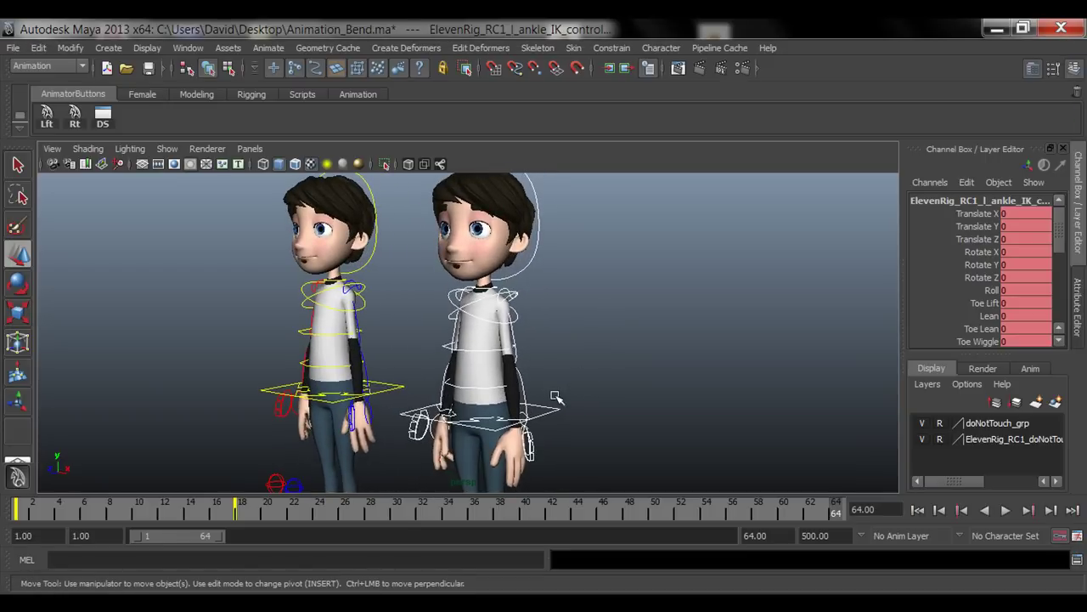
Select the right character's two torso controls and head control at frame 18, and activate the Rotate tool.
{"action": "left_click", "coordinate": [239, 509]}
{"action": "key", "text": "alt+v"}
{"action": "key", "text": "alt+v"}
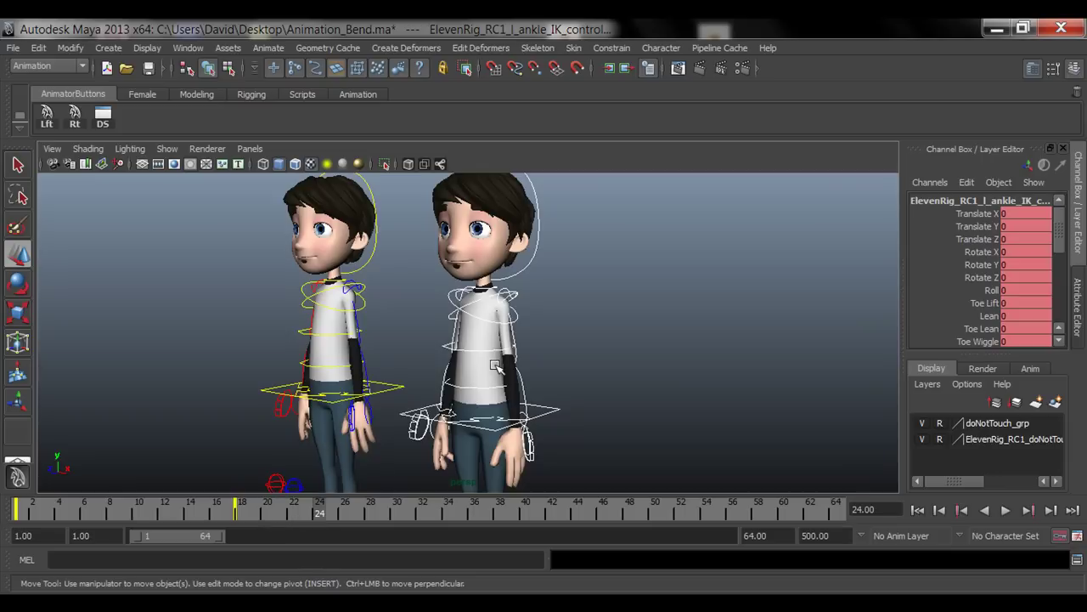
{"action": "left_click_drag", "start_coordinate": [563, 355], "coordinate": [576, 406], "text": "alt"}
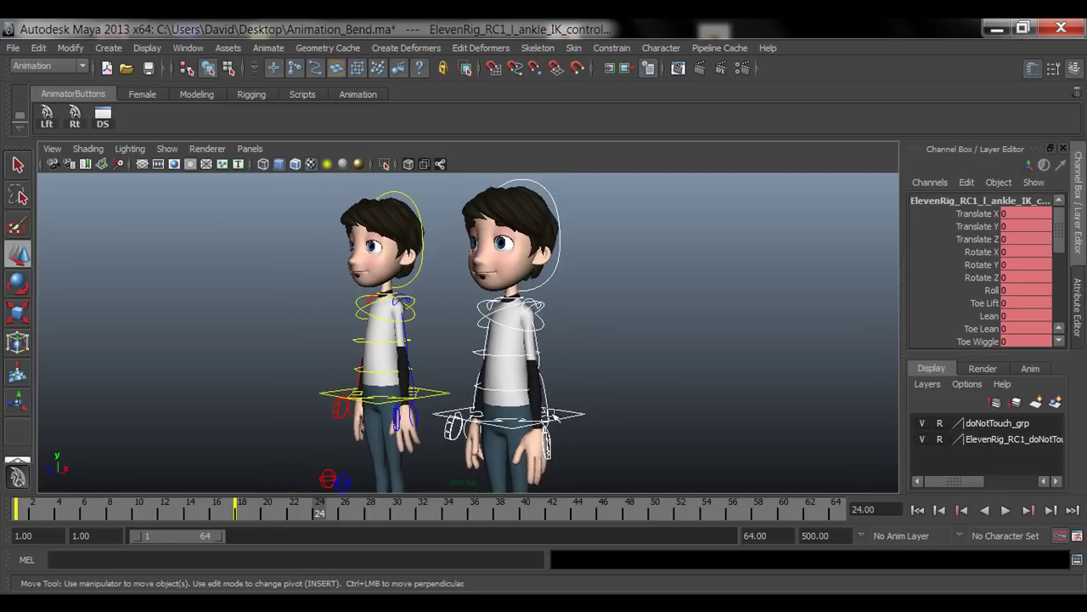
{"action": "key", "text": "q"}
{"action": "left_click", "coordinate": [494, 396]}
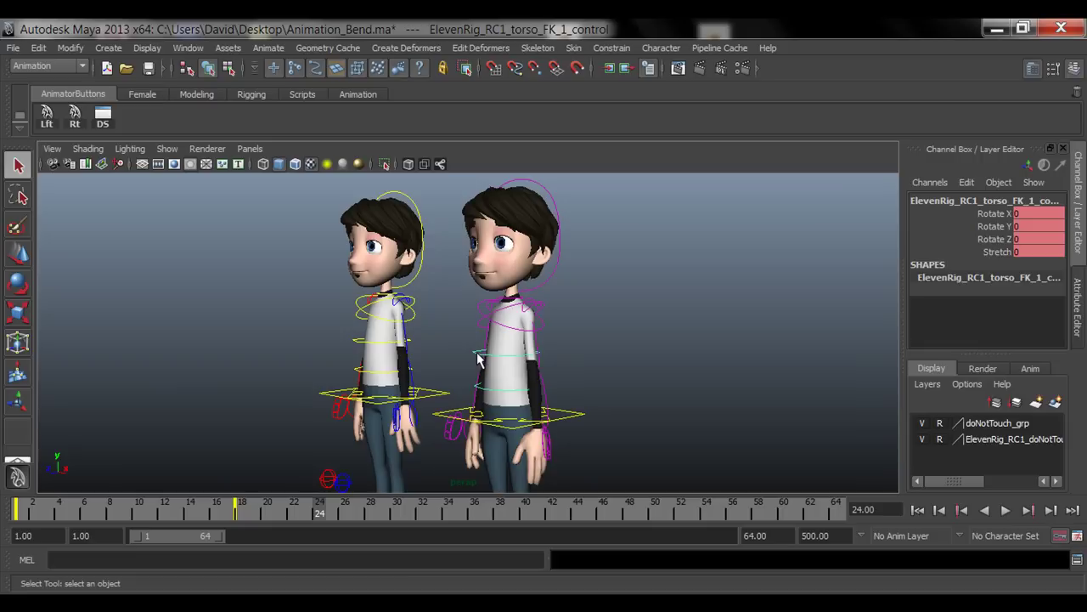
{"action": "left_click", "coordinate": [242, 508]}
{"action": "mouse_move", "coordinate": [592, 454]}
{"action": "left_mouse_down", "text": "alt"}
{"action": "mouse_move", "coordinate": [535, 452]}
{"action": "mouse_move", "coordinate": [582, 446]}
{"action": "left_mouse_up", "text": "alt"}
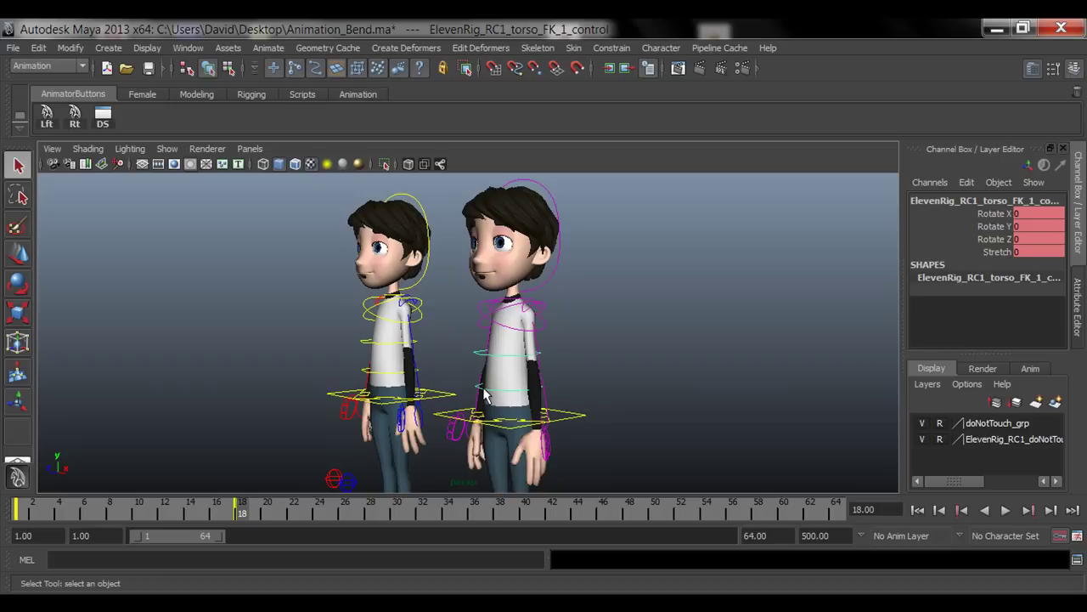
{"action": "left_click", "coordinate": [480, 356]}
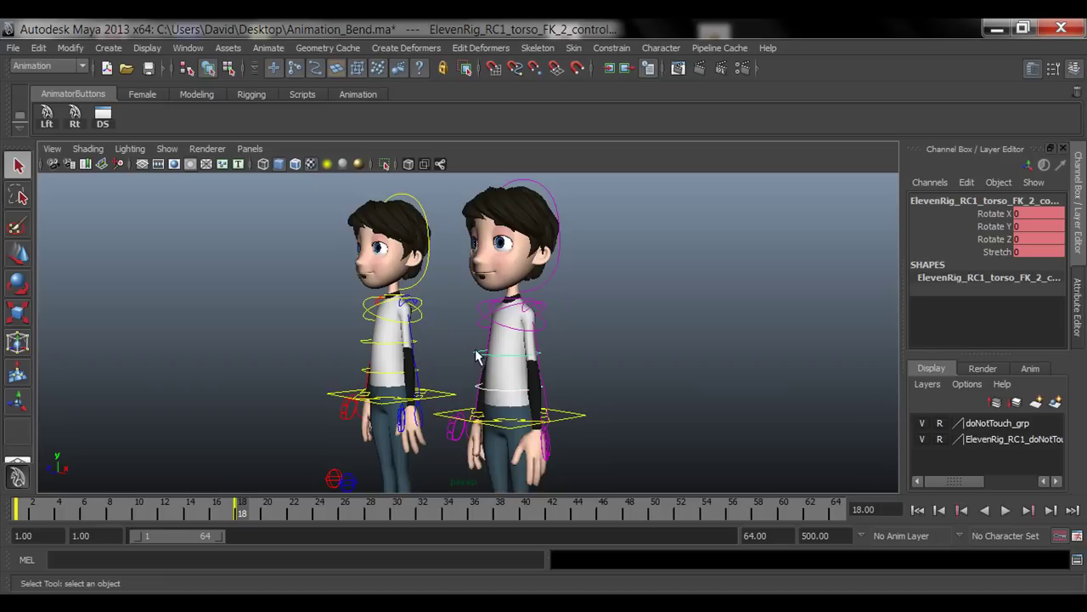
{"action": "left_click", "coordinate": [556, 276]}
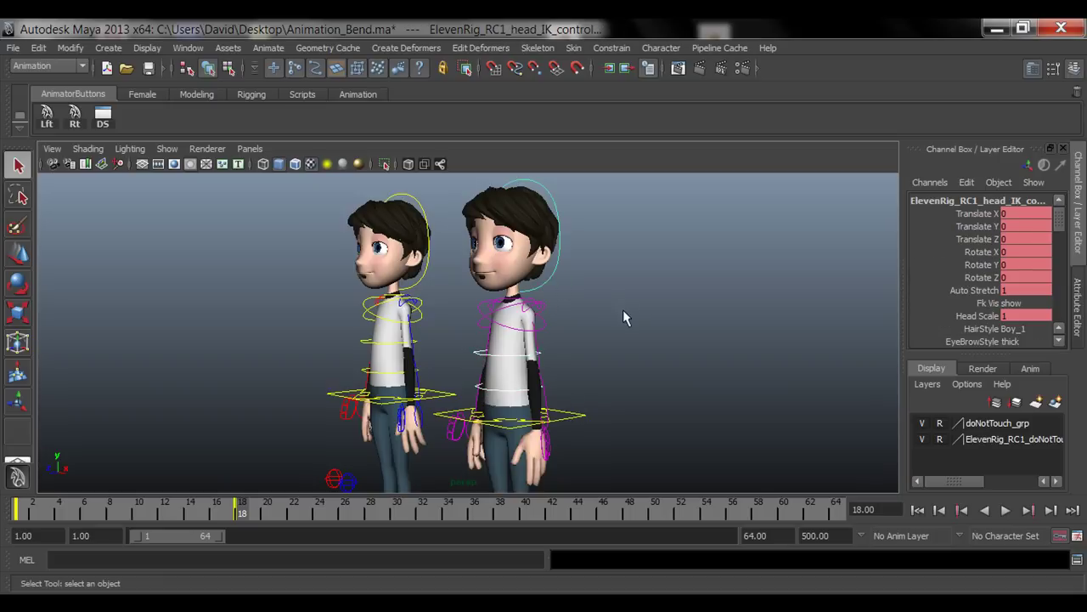
{"action": "key", "text": "e"}
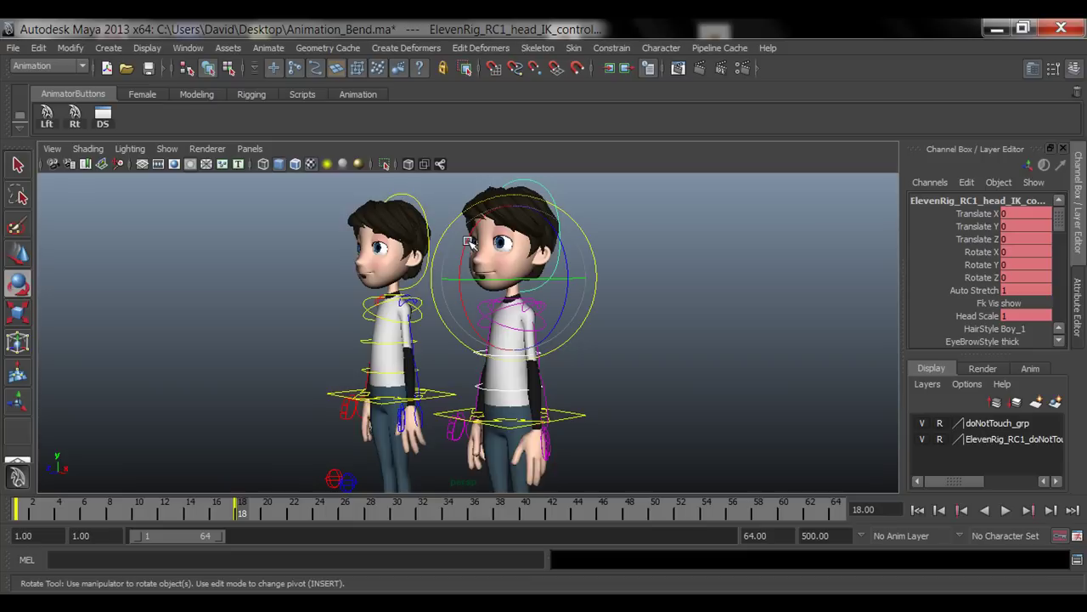
{"action": "left_click", "coordinate": [467, 242]}
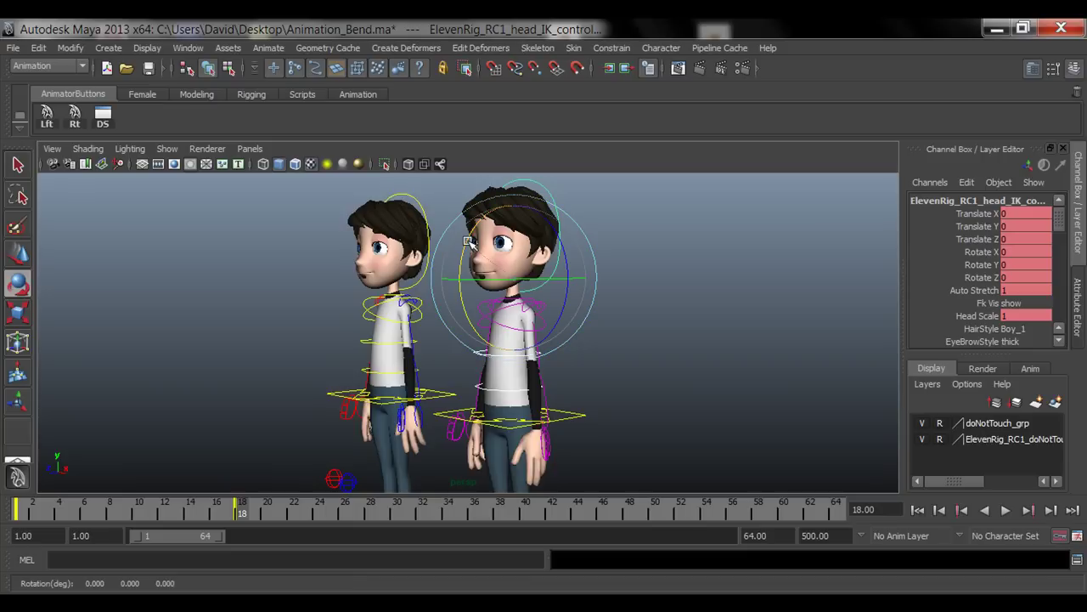
{"action": "left_click_drag", "start_coordinate": [468, 242], "coordinate": [468, 240]}
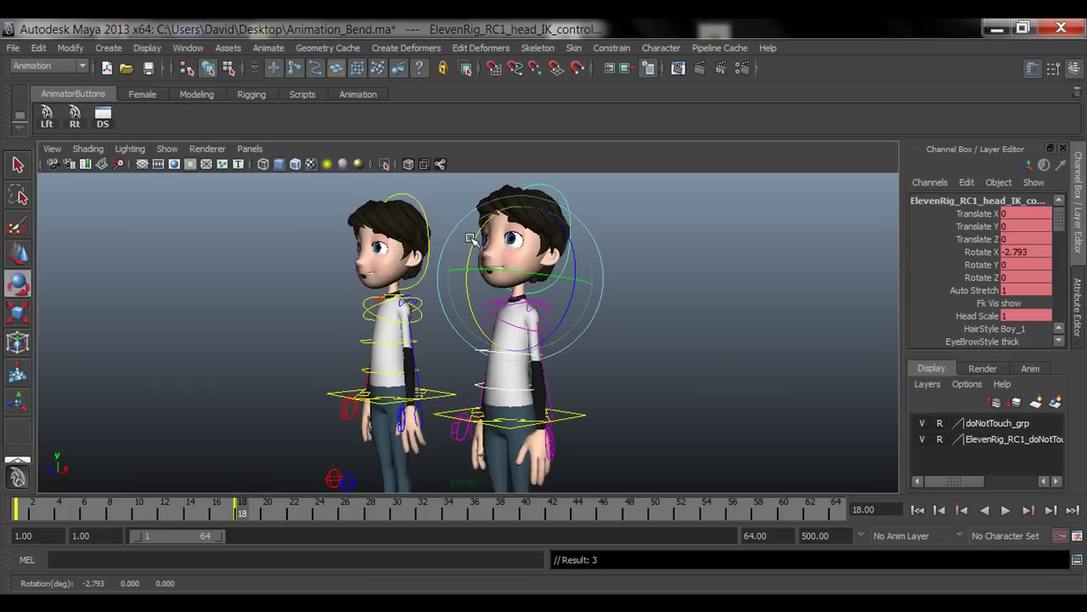
{"action": "key", "text": "ctrl+z"}
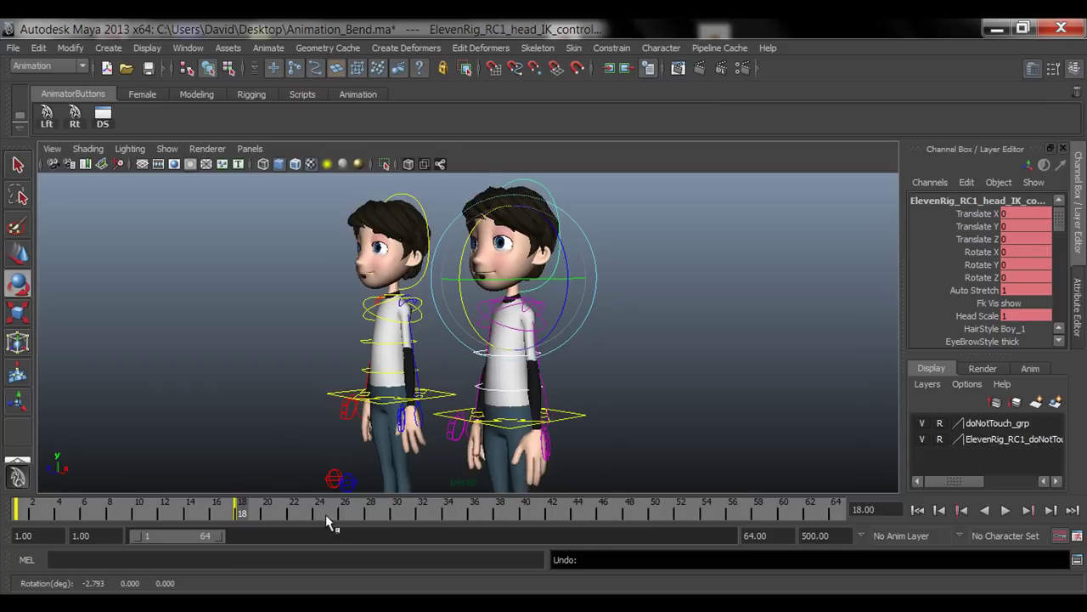
At frame 24, rotate the selected torso and head controls backward to about -3.5 in Rotate X and key their rotation.
{"action": "left_click", "coordinate": [322, 510]}
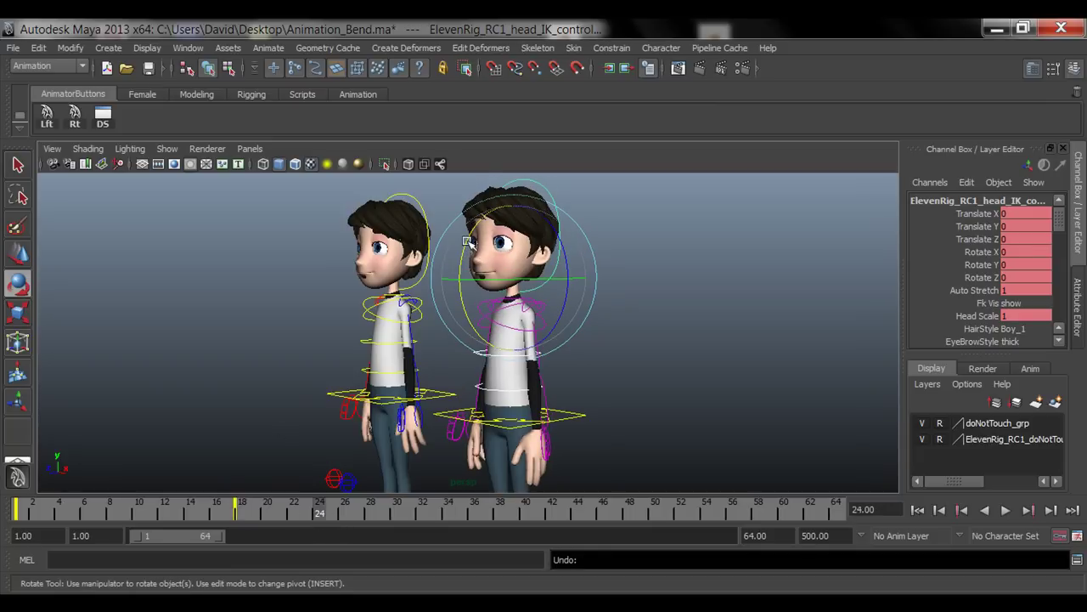
{"action": "left_click_drag", "start_coordinate": [469, 242], "coordinate": [470, 239]}
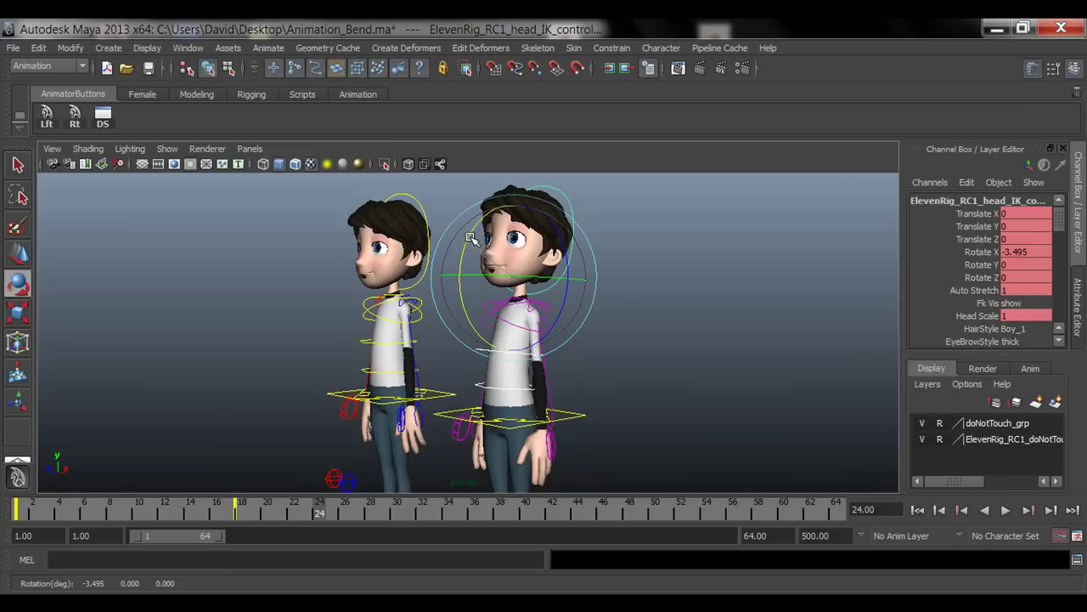
{"action": "left_click_drag", "start_coordinate": [470, 239], "coordinate": [470, 238]}
{"action": "key", "text": "shift+e"}
{"action": "left_click_drag", "start_coordinate": [214, 508], "coordinate": [318, 510]}
{"action": "left_click_drag", "start_coordinate": [197, 512], "coordinate": [314, 518]}
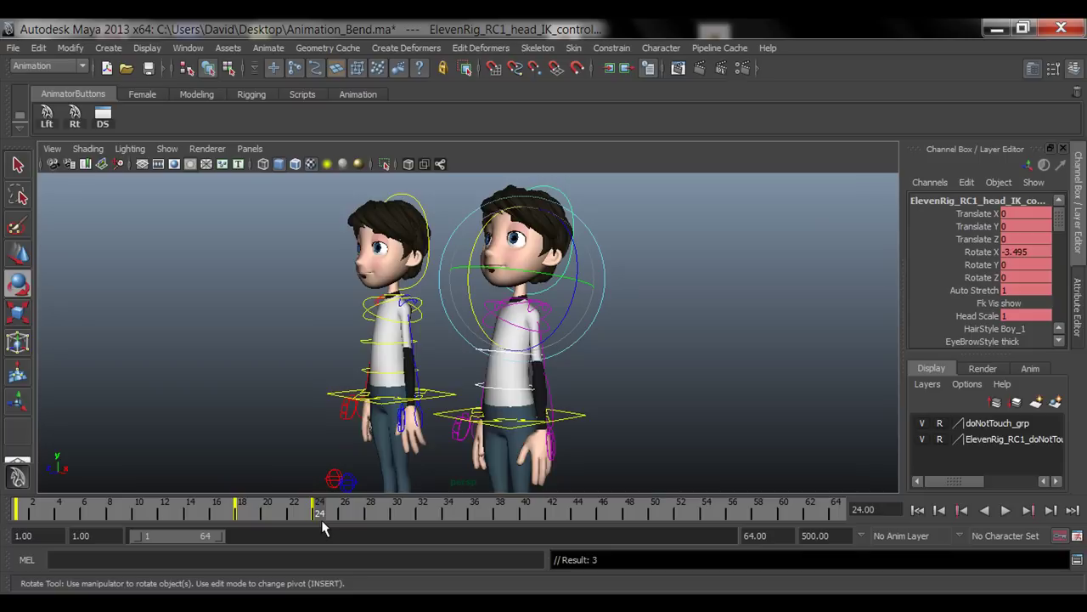
Try copying the upright pose key at frame 18 and pasting it at frame 34.
{"action": "left_click", "coordinate": [246, 511]}
{"action": "right_click", "coordinate": [242, 507]}
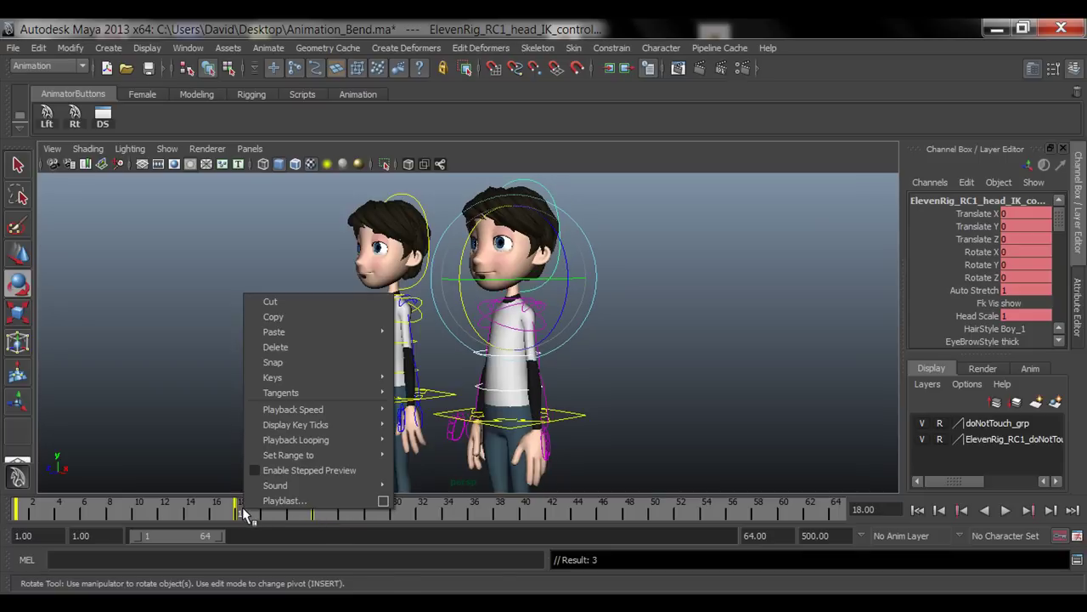
{"action": "left_click", "coordinate": [448, 510]}
{"action": "right_click", "coordinate": [446, 509]}
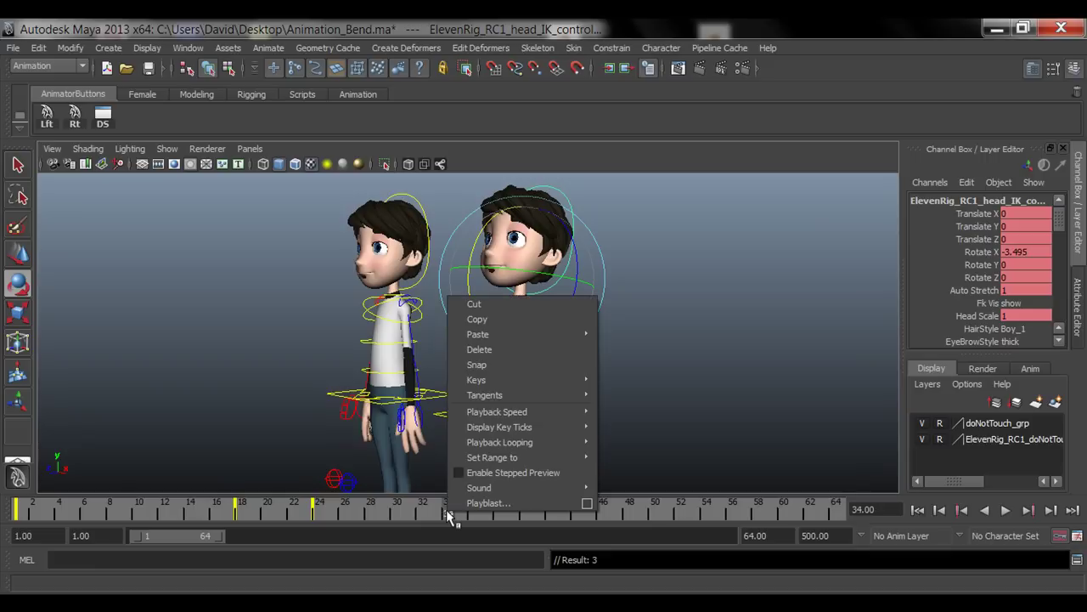
{"action": "mouse_move", "coordinate": [537, 337]}
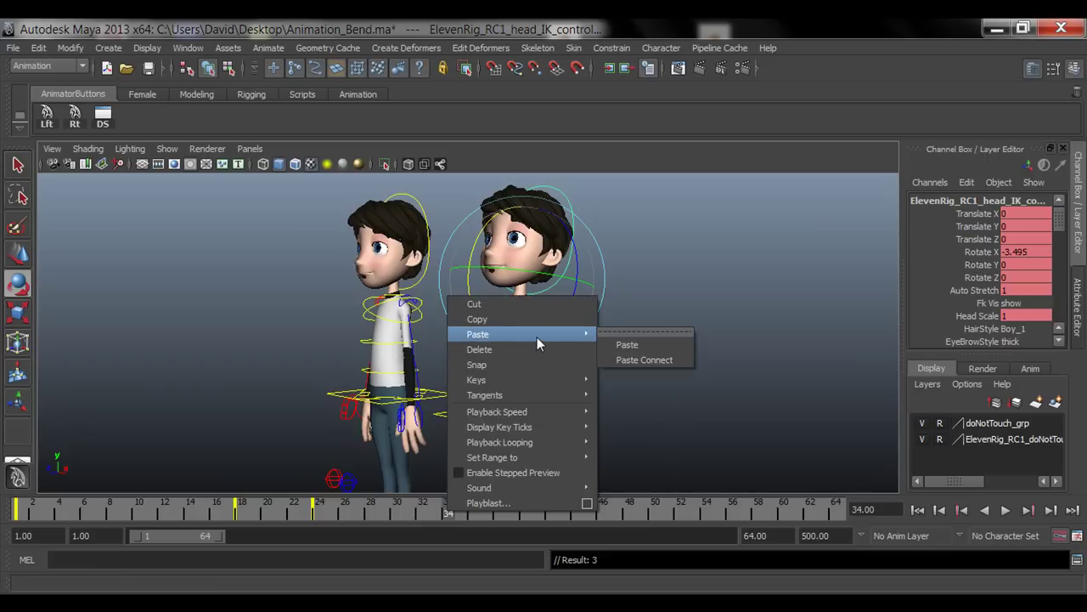
{"action": "left_click", "coordinate": [637, 345]}
{"action": "left_click", "coordinate": [666, 509]}
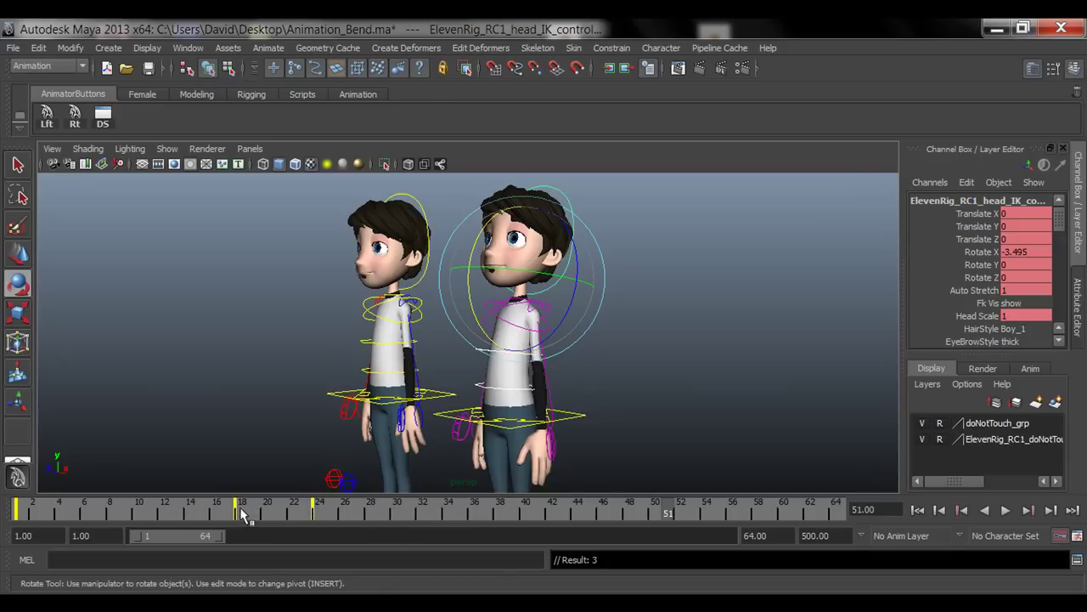
Carry the selected controls' upright pose from frame 18 over to frame 34, key it, and scrub the timeline to check the motion.
{"action": "left_click", "coordinate": [239, 513]}
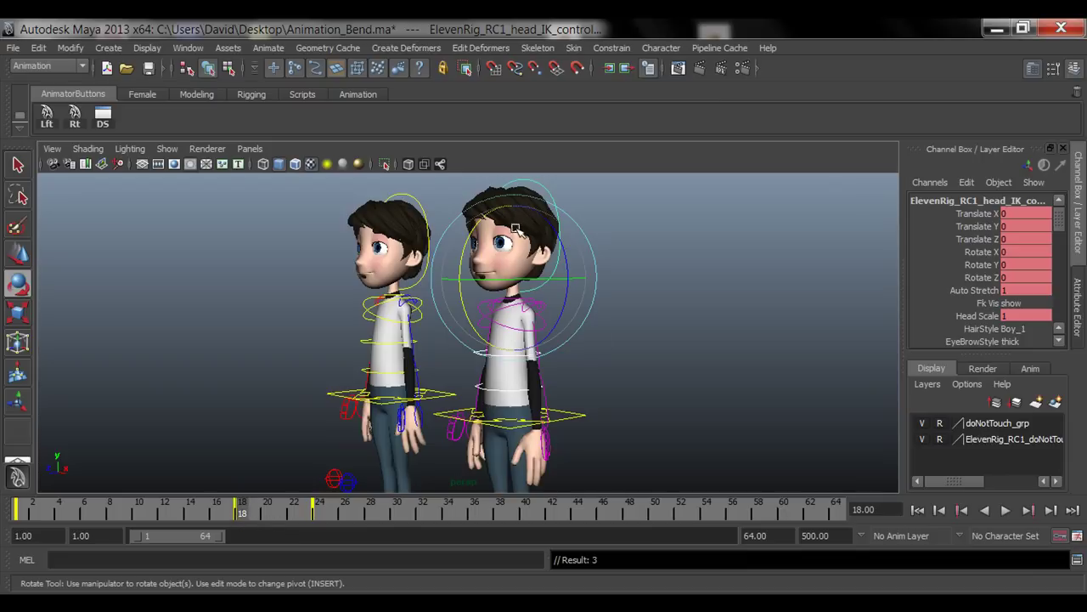
{"action": "left_click_drag", "start_coordinate": [244, 514], "coordinate": [323, 520]}
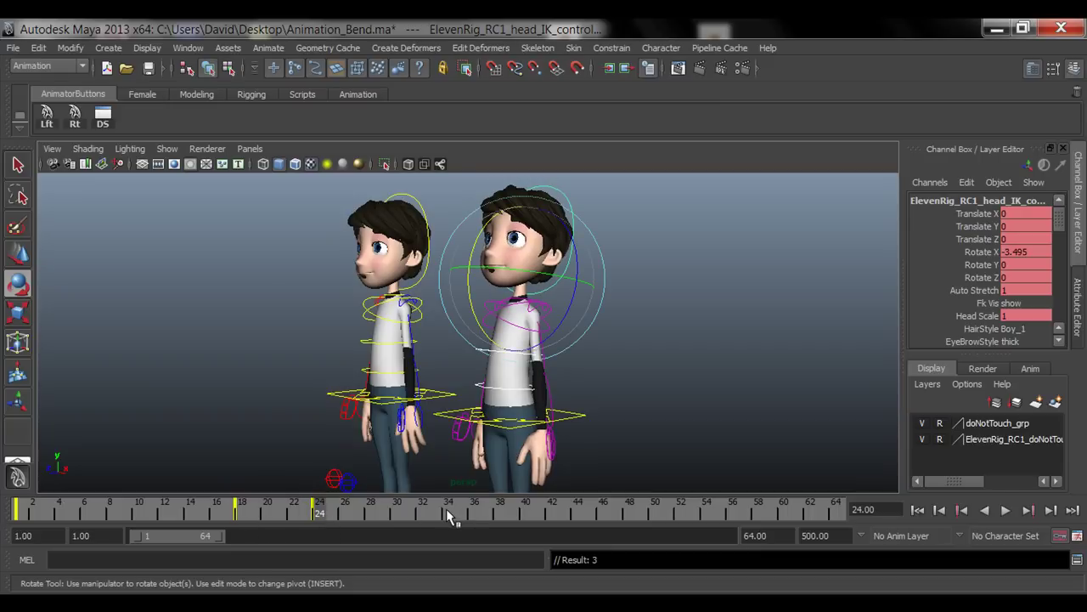
{"action": "left_click", "coordinate": [241, 510]}
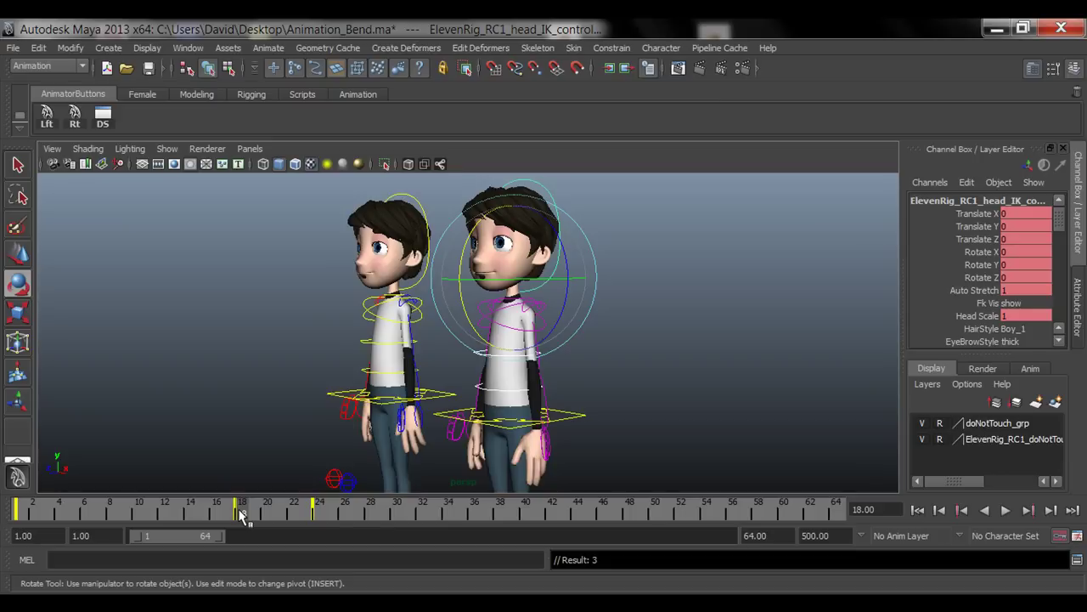
{"action": "key", "text": "alt+v"}
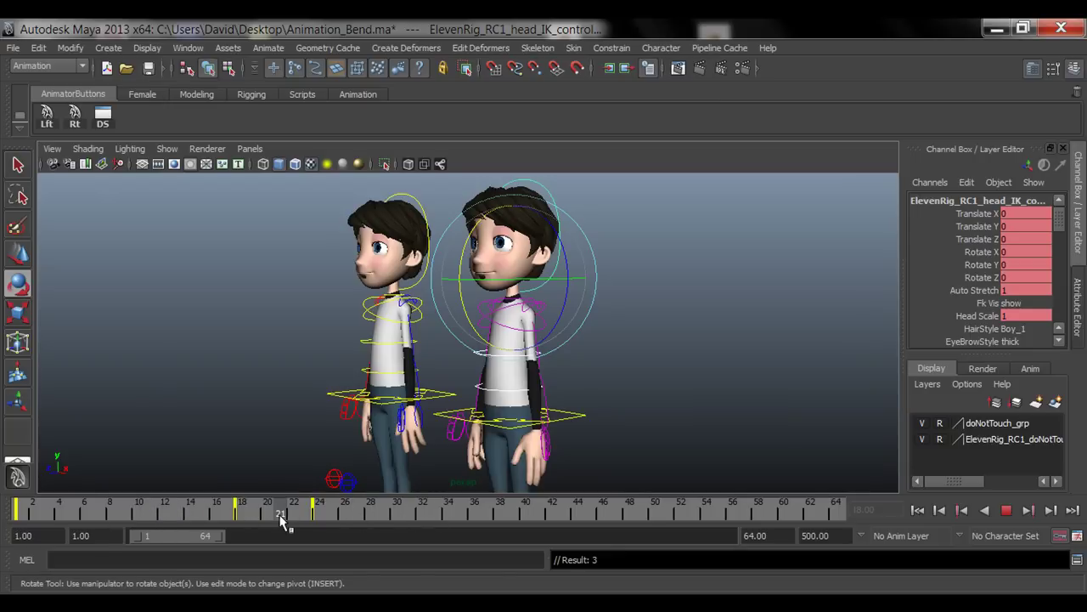
{"action": "mouse_move", "coordinate": [429, 520]}
{"action": "left_mouse_down"}
{"action": "mouse_move", "coordinate": [388, 515]}
{"action": "mouse_move", "coordinate": [462, 518]}
{"action": "left_mouse_up"}
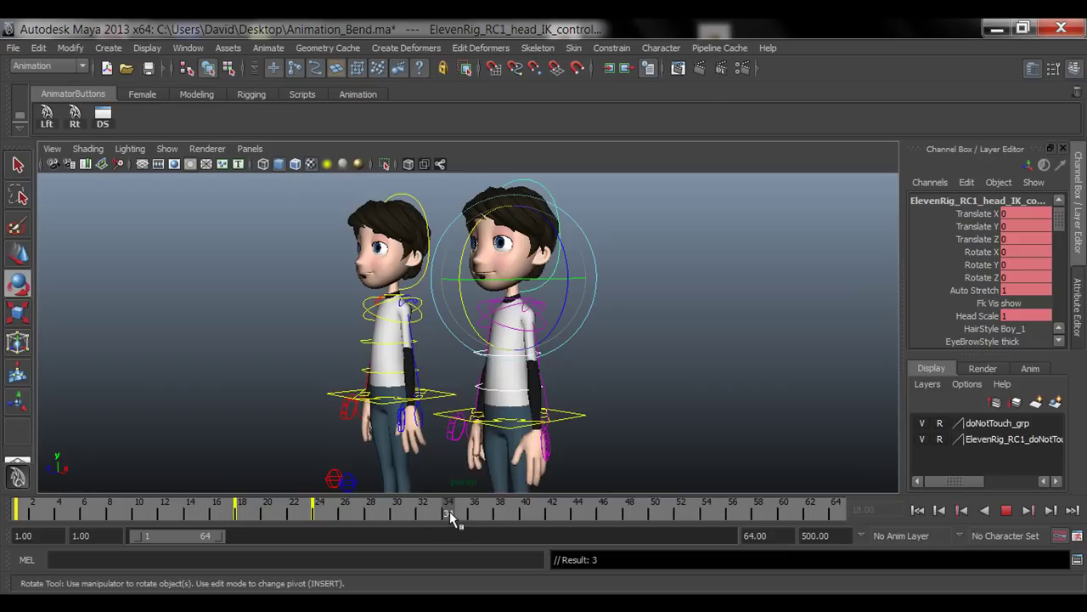
{"action": "left_click_drag", "start_coordinate": [449, 511], "coordinate": [448, 511]}
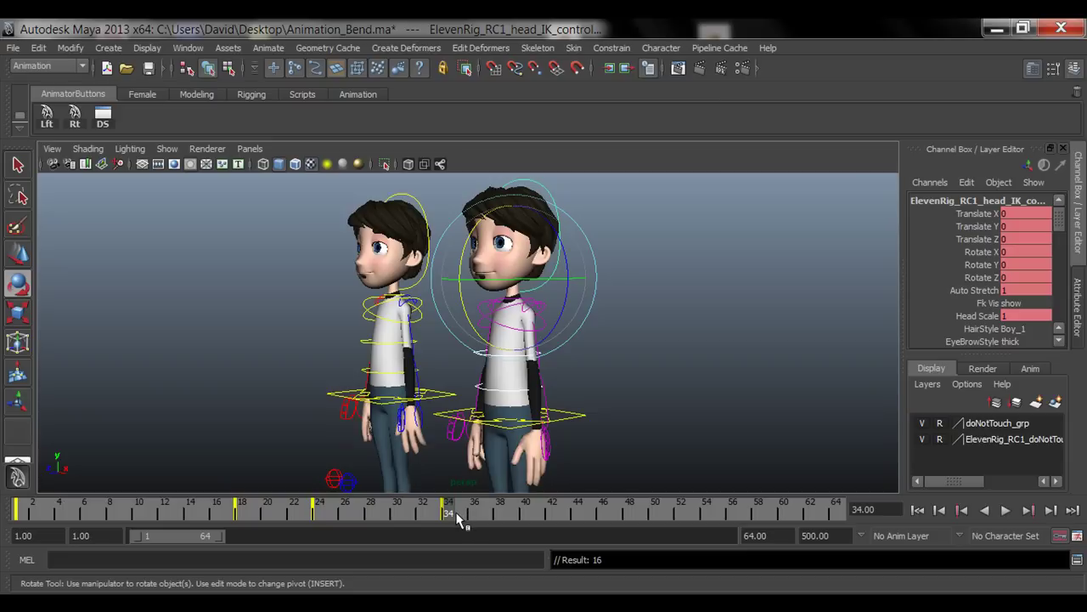
{"action": "left_click_drag", "start_coordinate": [450, 511], "coordinate": [476, 514]}
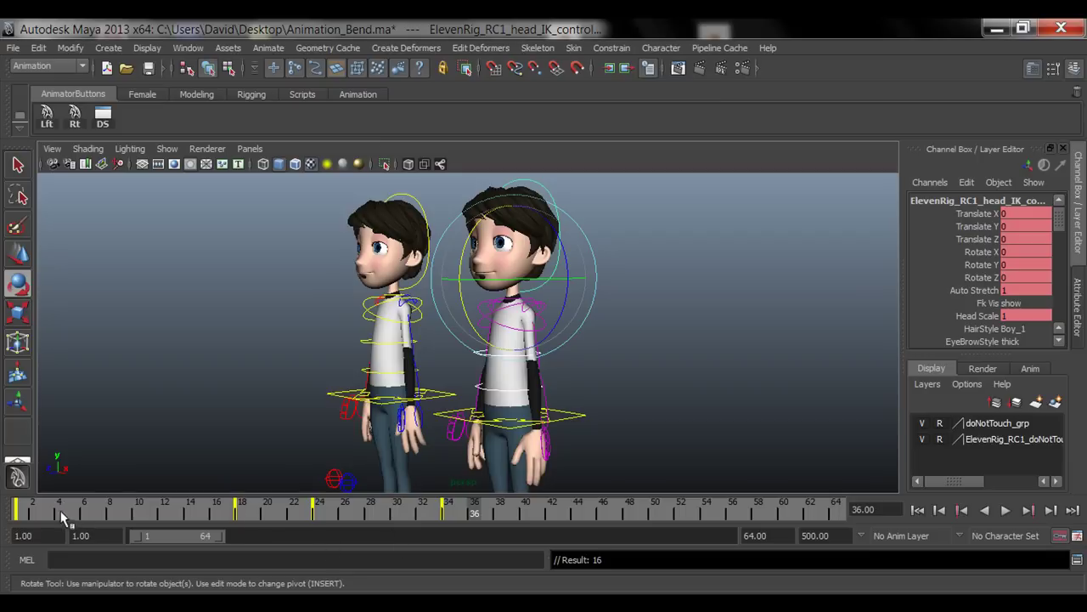
{"action": "left_click", "coordinate": [27, 509]}
{"action": "key", "text": "alt+v"}
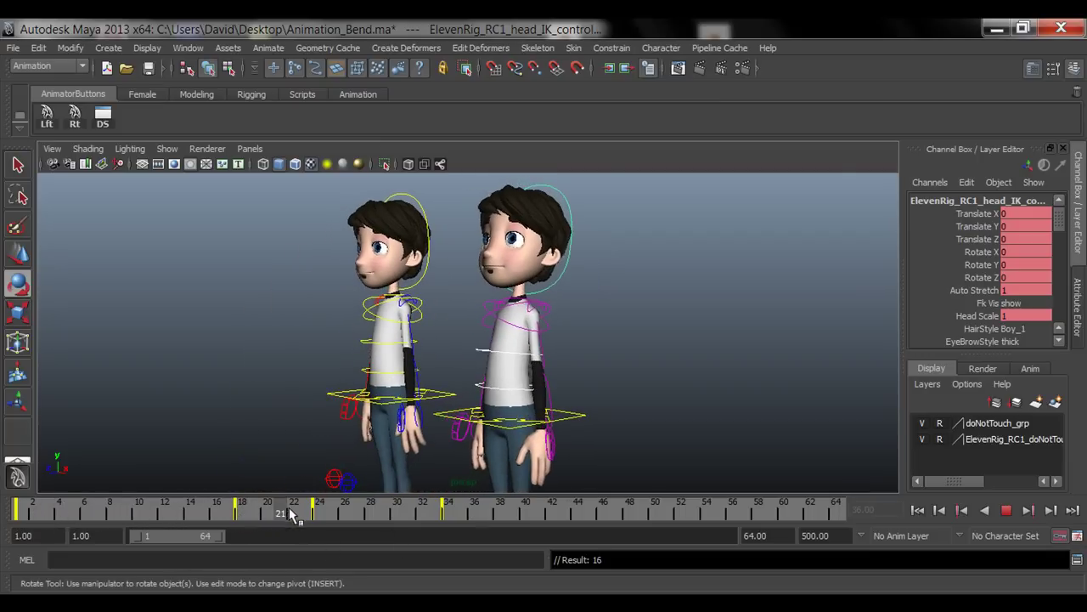
{"action": "left_click_drag", "start_coordinate": [316, 514], "coordinate": [447, 512]}
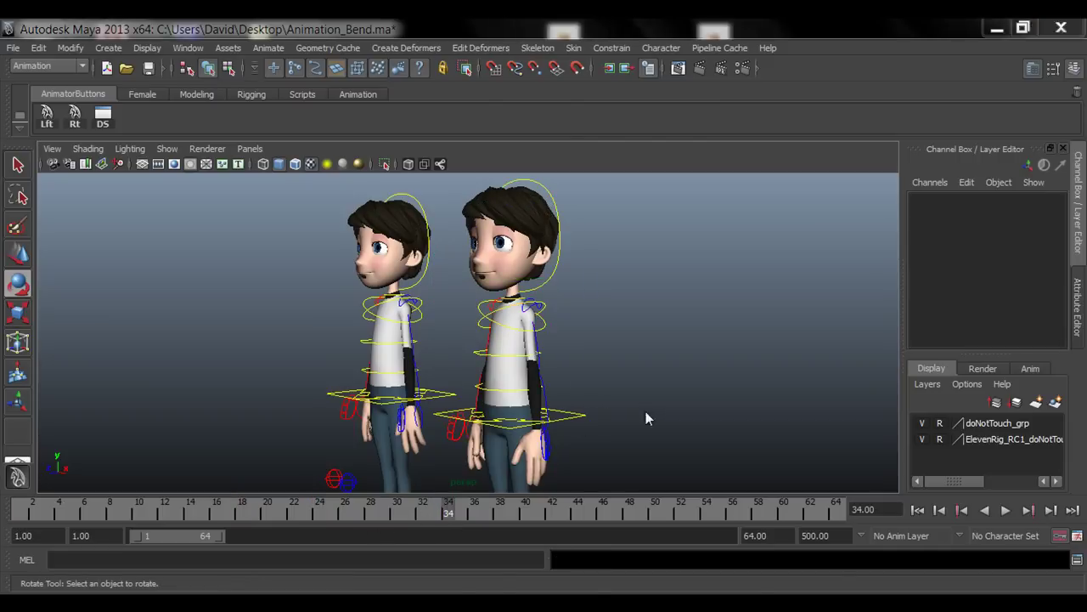
Playblast the animation through the camera view, watch it full screen to check the lean back and settle, and close the player.
{"action": "key", "text": "space"}
{"action": "key", "text": "space"}
{"action": "right_click", "coordinate": [527, 518]}
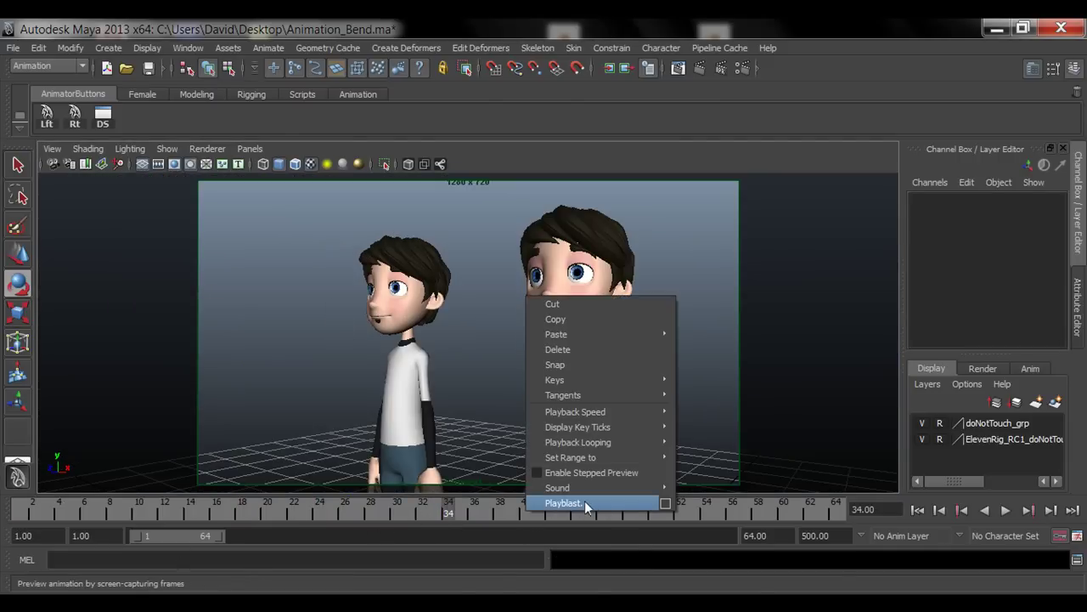
{"action": "left_click", "coordinate": [565, 502]}
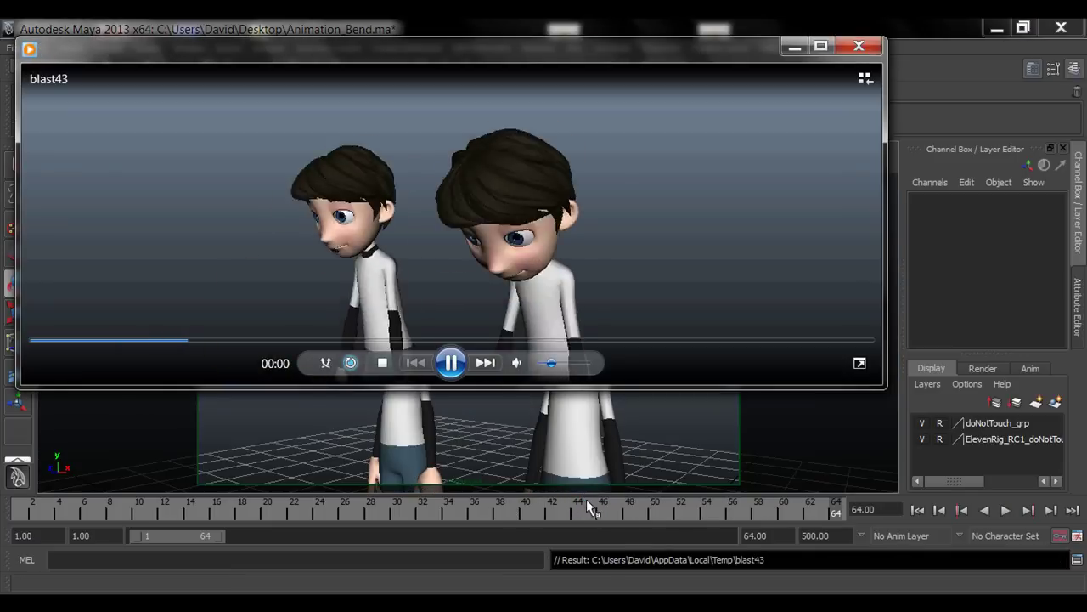
{"action": "double_click", "coordinate": [611, 261]}
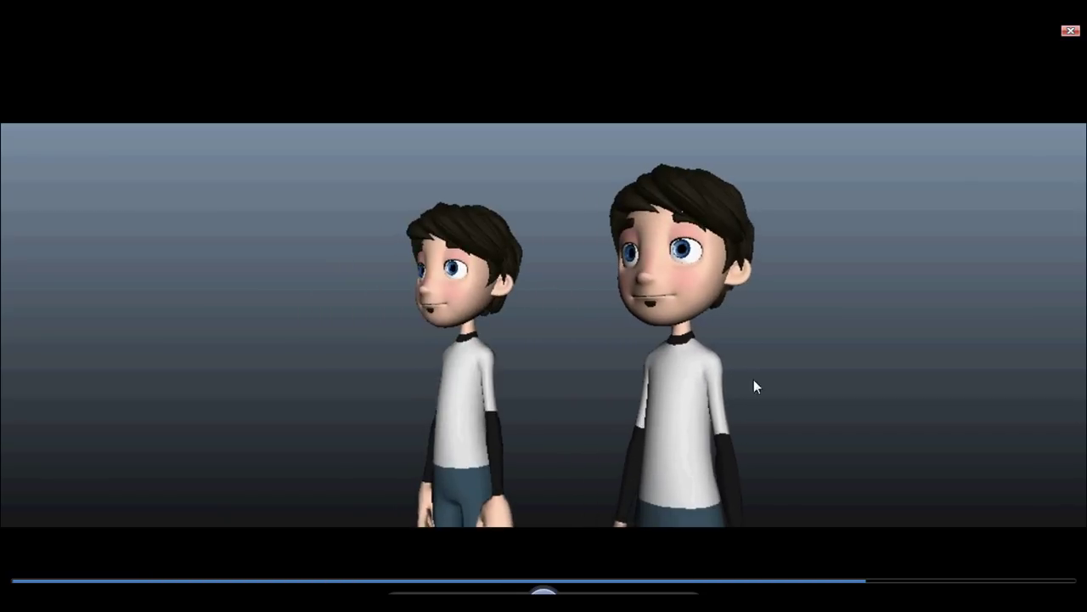
{"action": "left_click", "coordinate": [1071, 31]}
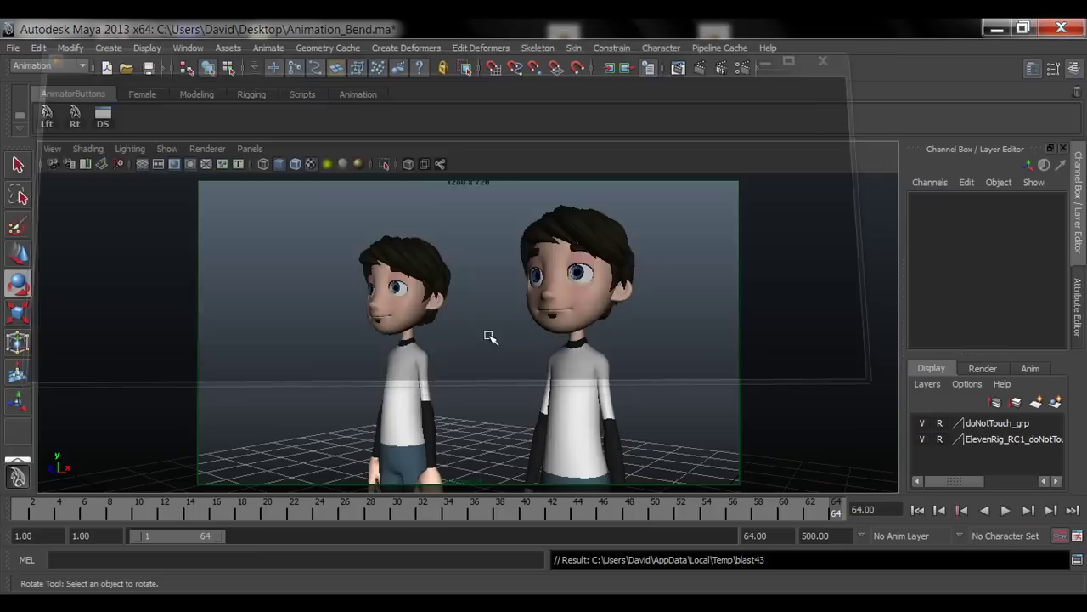
Fill the viewport with the perspective view and select the right character's lower torso, upper torso and head controls.
{"action": "key", "text": "q"}
{"action": "key", "text": "space"}
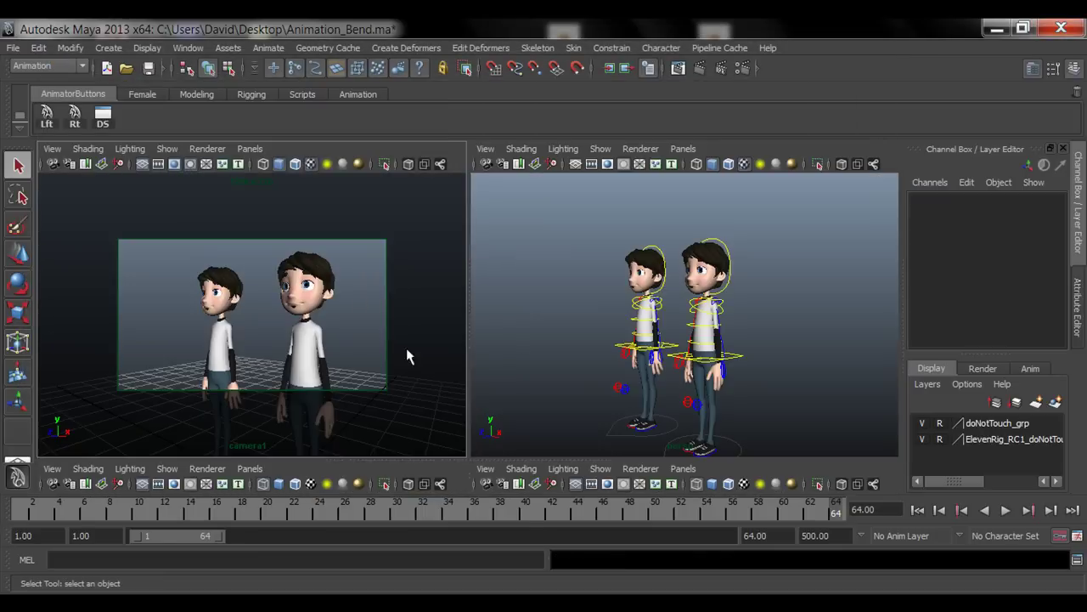
{"action": "key", "text": "space"}
{"action": "middle_click_drag", "start_coordinate": [608, 372], "coordinate": [610, 382], "text": "alt"}
{"action": "scroll", "coordinate": [461, 377], "scroll_direction": "up", "scroll_amount": 3}
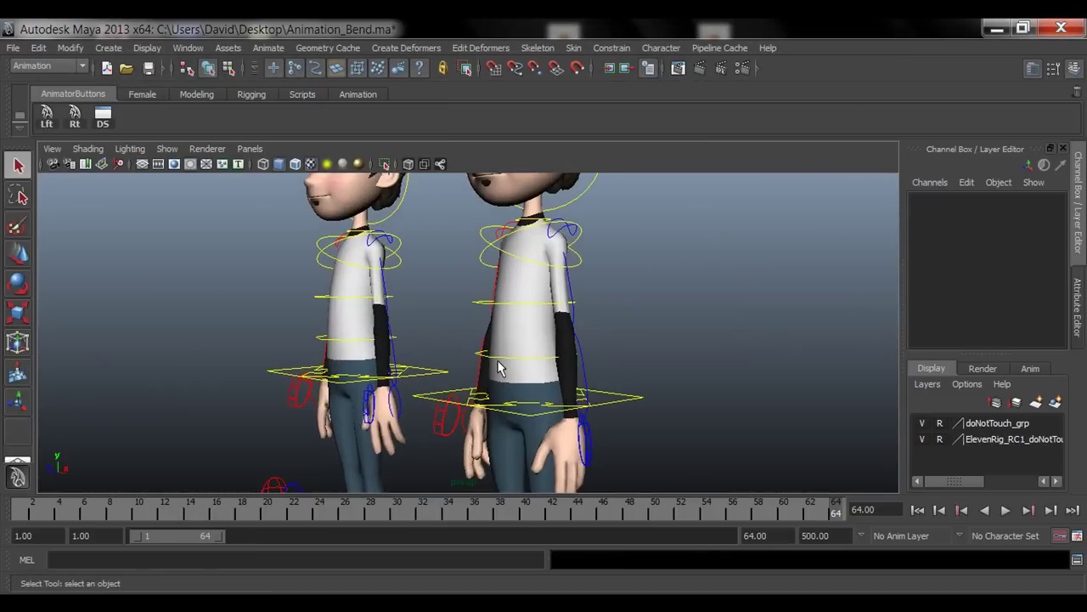
{"action": "left_click", "coordinate": [488, 359]}
{"action": "left_click", "coordinate": [480, 312]}
{"action": "middle_click_drag", "start_coordinate": [538, 284], "coordinate": [595, 285], "text": "alt"}
{"action": "left_click", "coordinate": [597, 240]}
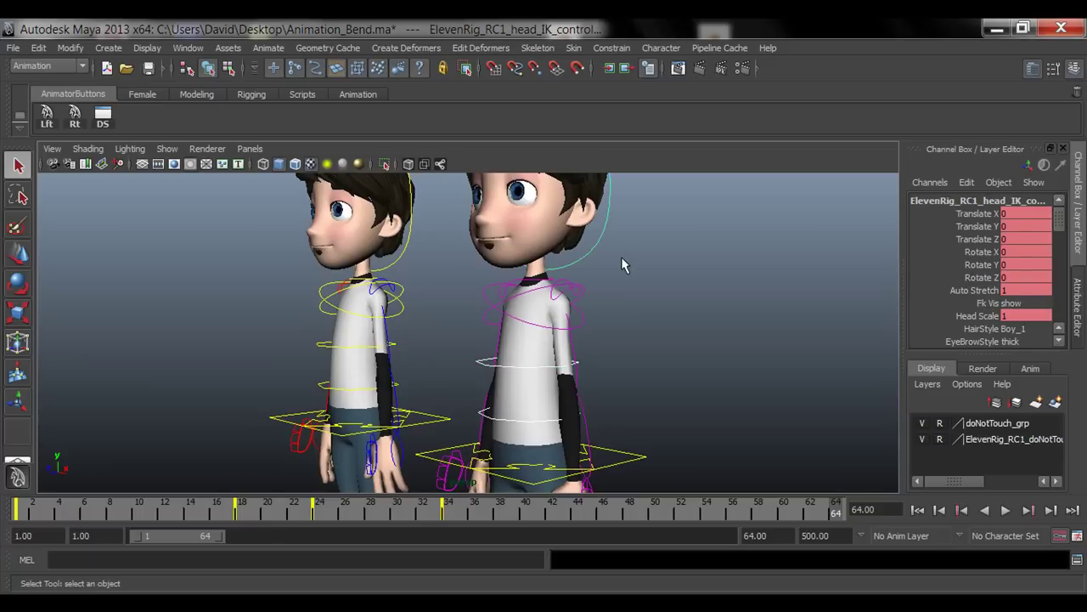
In the Dope Sheet, shift all keys of the lower torso, upper torso and head controls 3 frames forward.
{"action": "left_click", "coordinate": [103, 117]}
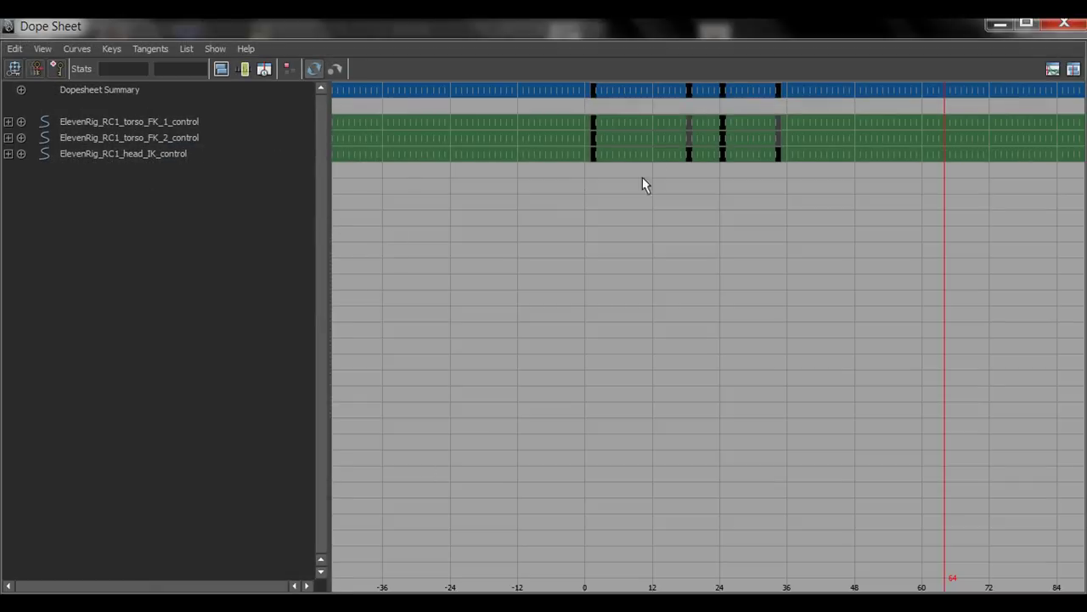
{"action": "left_click_drag", "start_coordinate": [576, 106], "coordinate": [803, 175]}
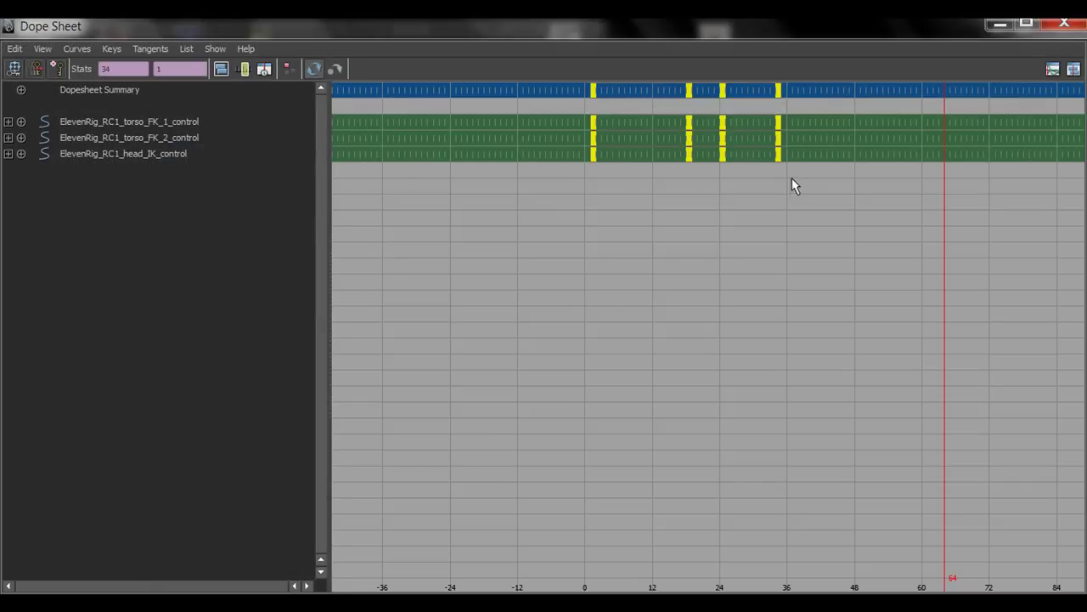
{"action": "middle_click_drag", "start_coordinate": [646, 134], "coordinate": [657, 134]}
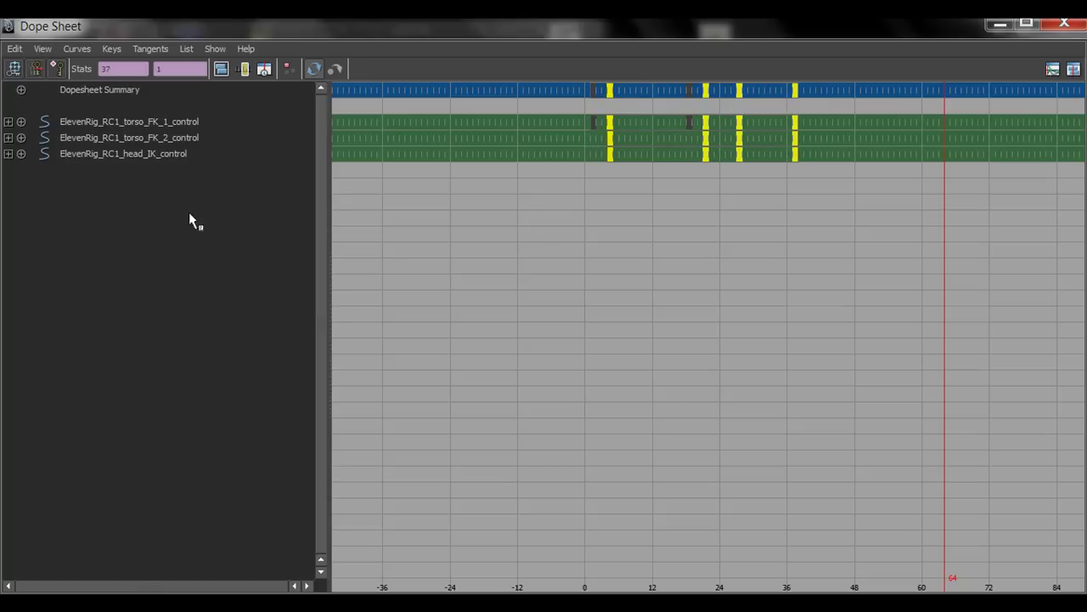
Delay the torso_FK_2 and head_IK keys by 3 more frames, and the head_IK keys alone by another 5 frames.
{"action": "left_click_drag", "start_coordinate": [586, 108], "coordinate": [815, 128]}
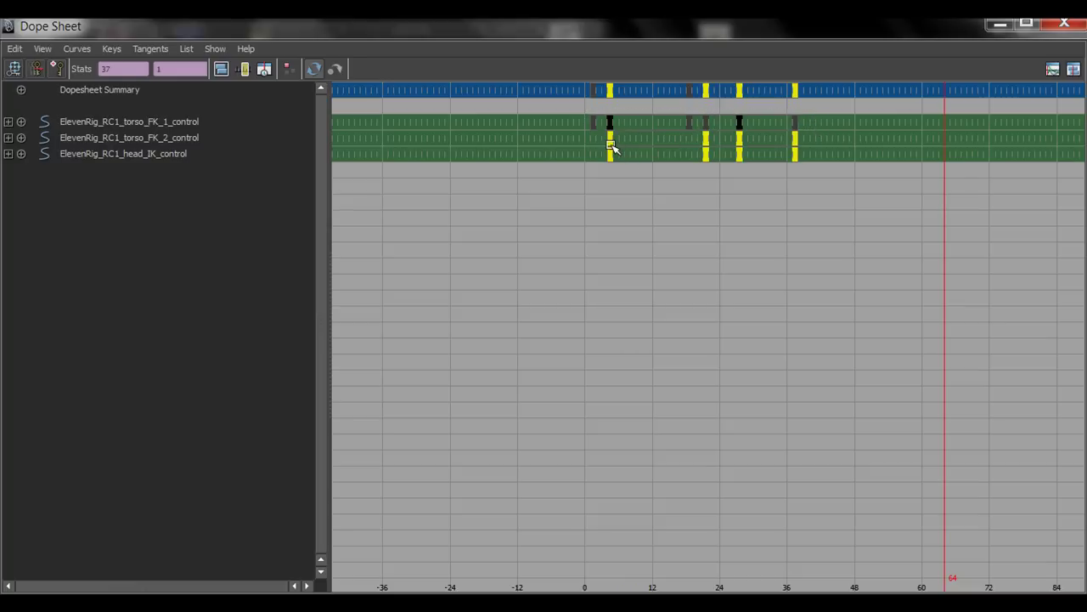
{"action": "middle_click_drag", "start_coordinate": [632, 148], "coordinate": [645, 152]}
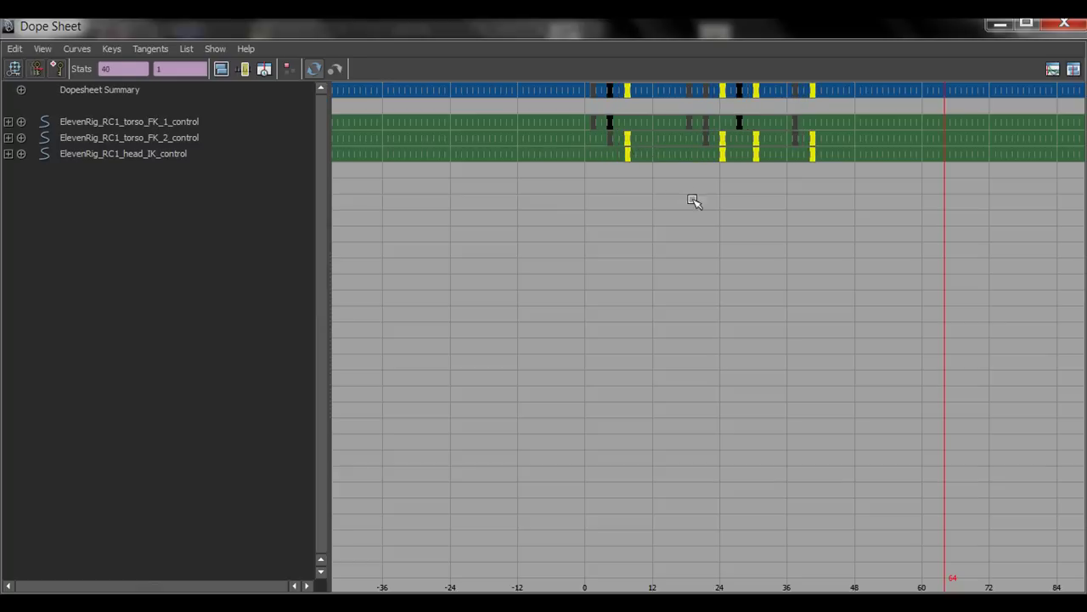
{"action": "left_click_drag", "start_coordinate": [709, 136], "coordinate": [841, 147]}
{"action": "left_click", "coordinate": [124, 154]}
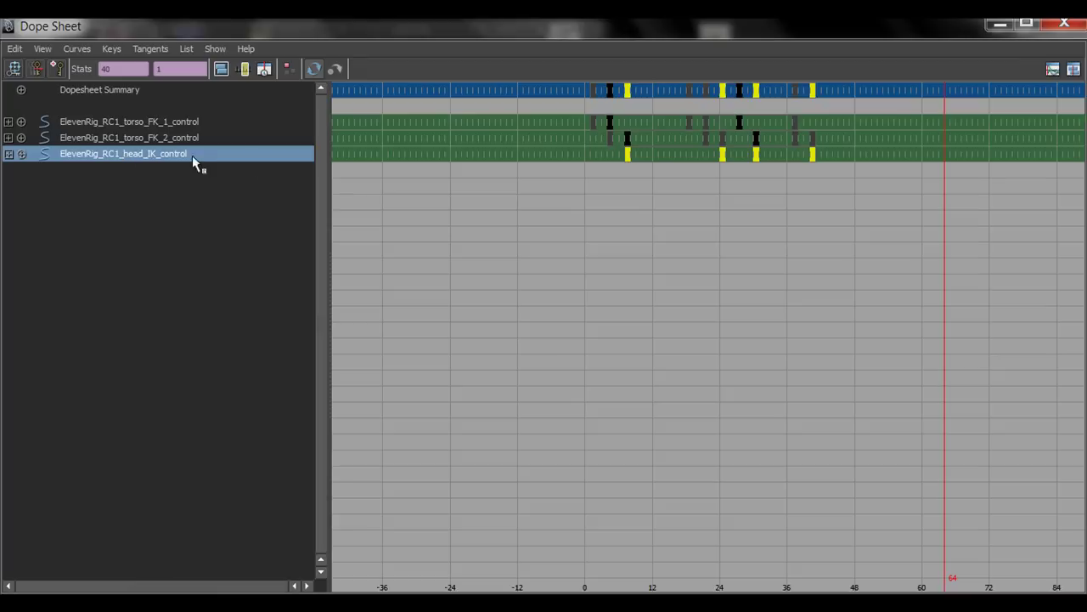
{"action": "middle_click_drag", "start_coordinate": [668, 167], "coordinate": [696, 171]}
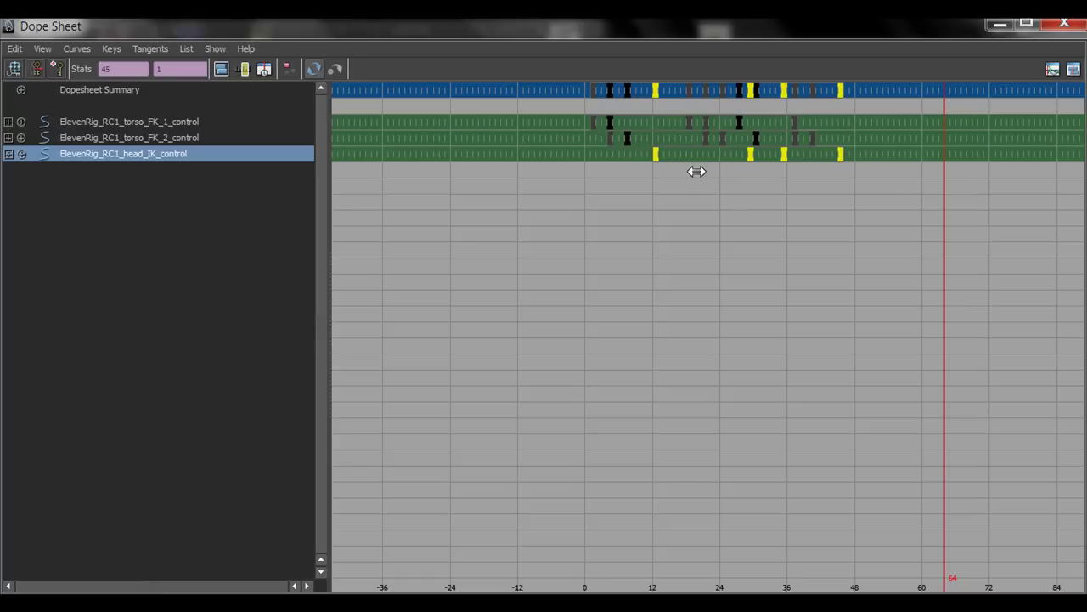
Minimize the Dope Sheet, playblast the offset animation through the camera view, watch it full screen and close the player.
{"action": "left_click", "coordinate": [999, 25]}
{"action": "left_click_drag", "start_coordinate": [668, 344], "coordinate": [519, 340], "text": "alt"}
{"action": "key", "text": "space"}
{"action": "key", "text": "space"}
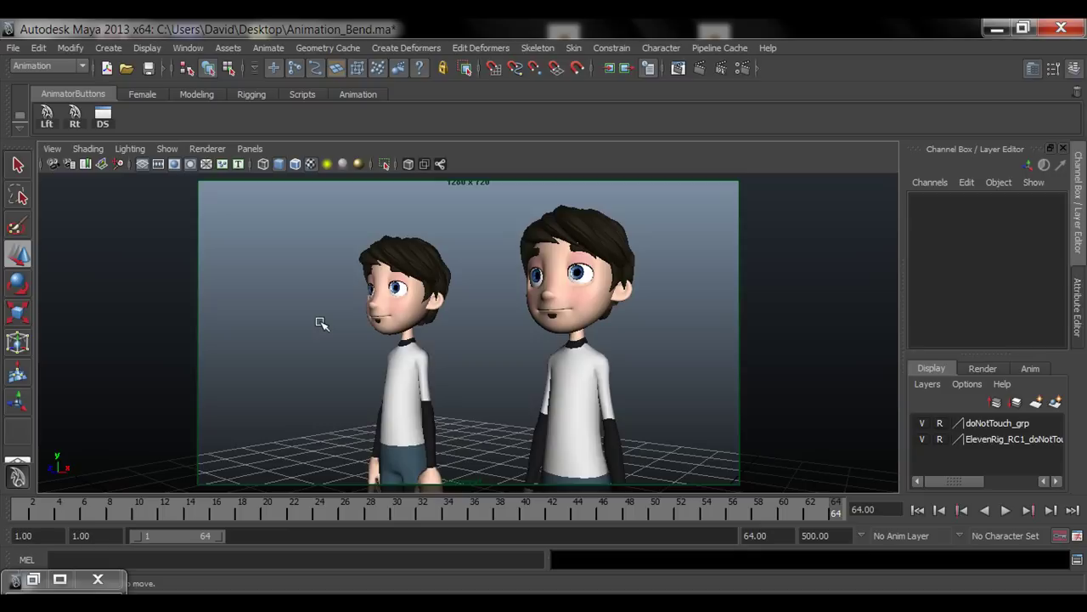
{"action": "right_click", "coordinate": [505, 509]}
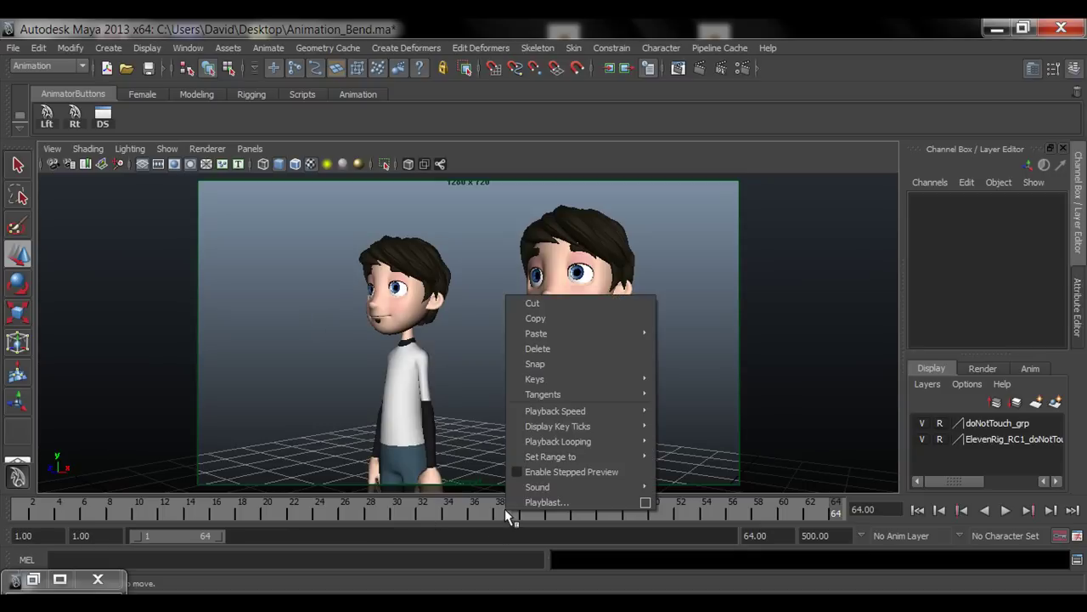
{"action": "left_click", "coordinate": [548, 502]}
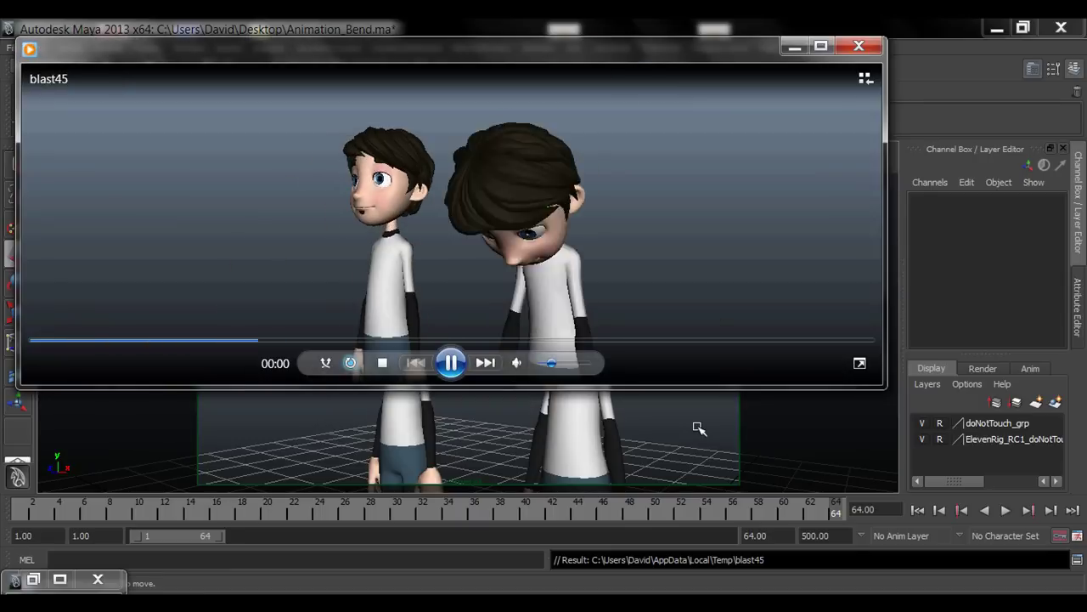
{"action": "double_click", "coordinate": [633, 287]}
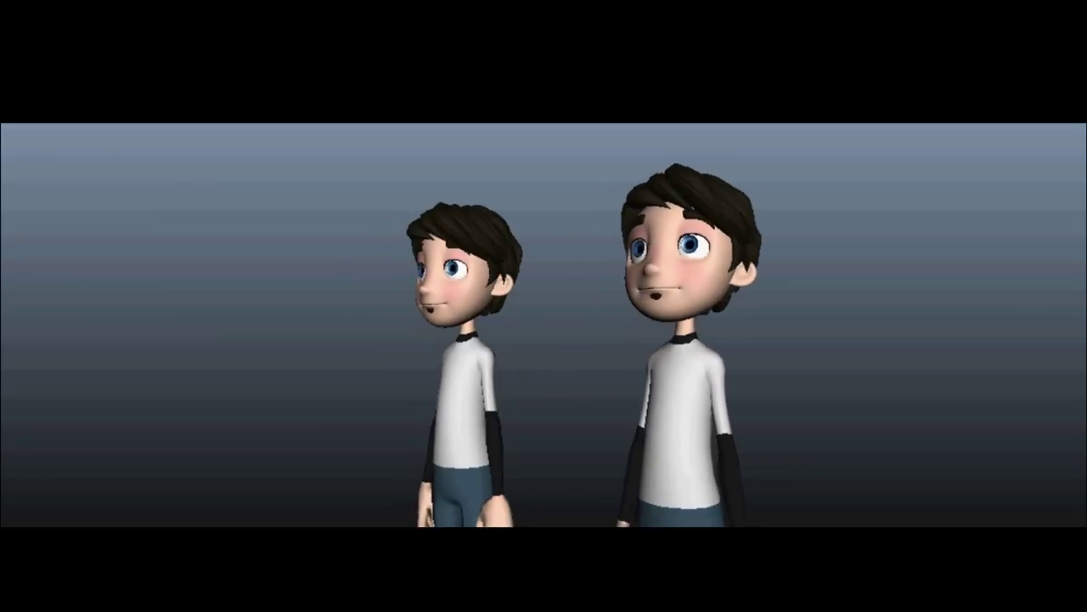
{"action": "mouse_move", "coordinate": [978, 126]}
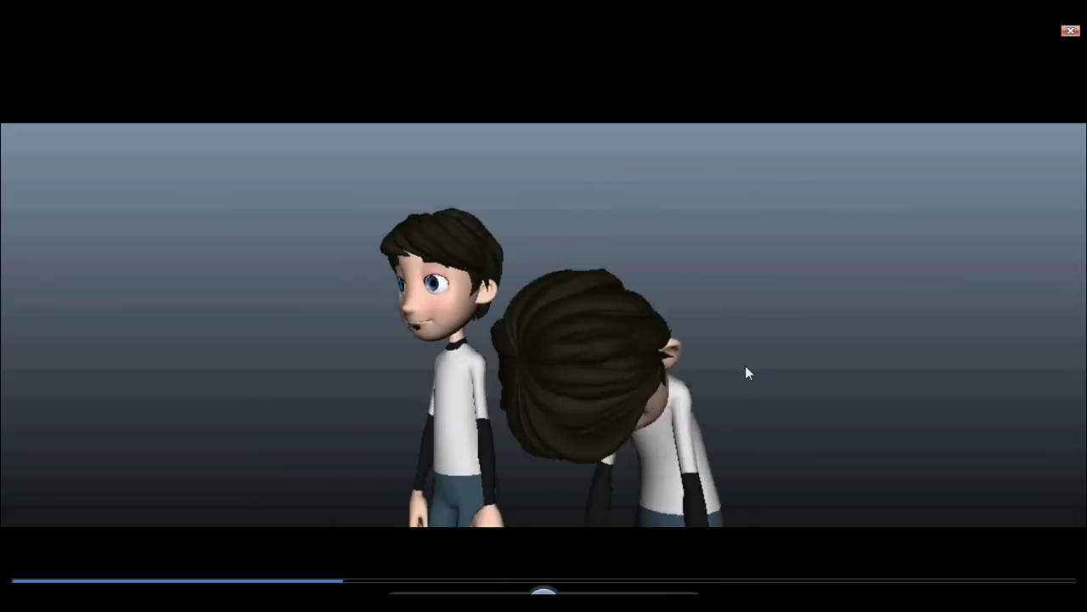
{"action": "left_click", "coordinate": [1071, 31]}
Inspect the staggered keys of all the right character's controls in the Dope Sheet and scrub the timeline to frame 32.
{"action": "key", "text": "q"}
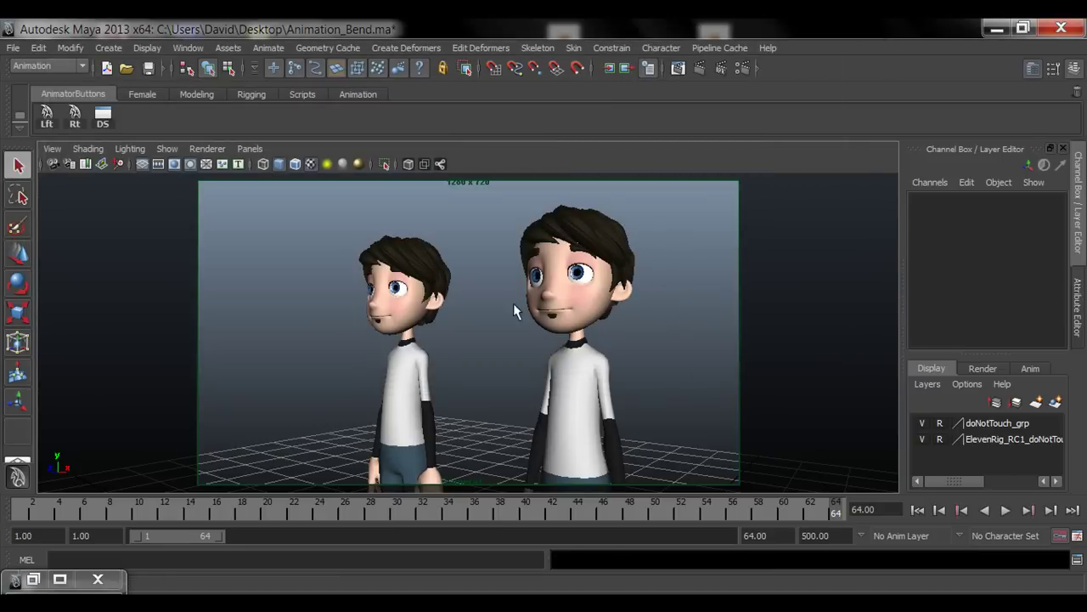
{"action": "left_click", "coordinate": [75, 116]}
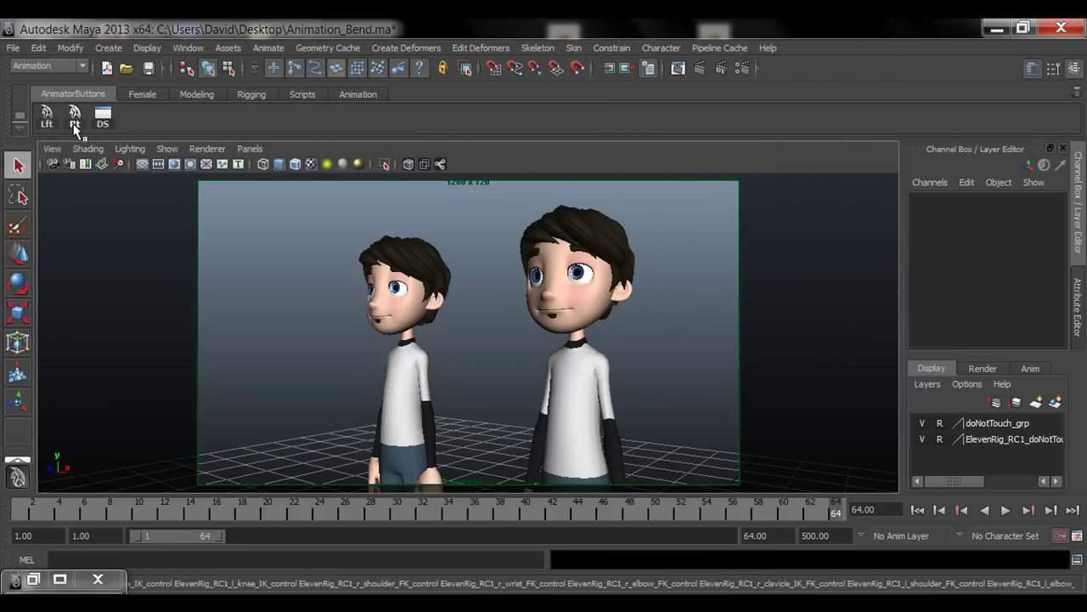
{"action": "left_click", "coordinate": [103, 116]}
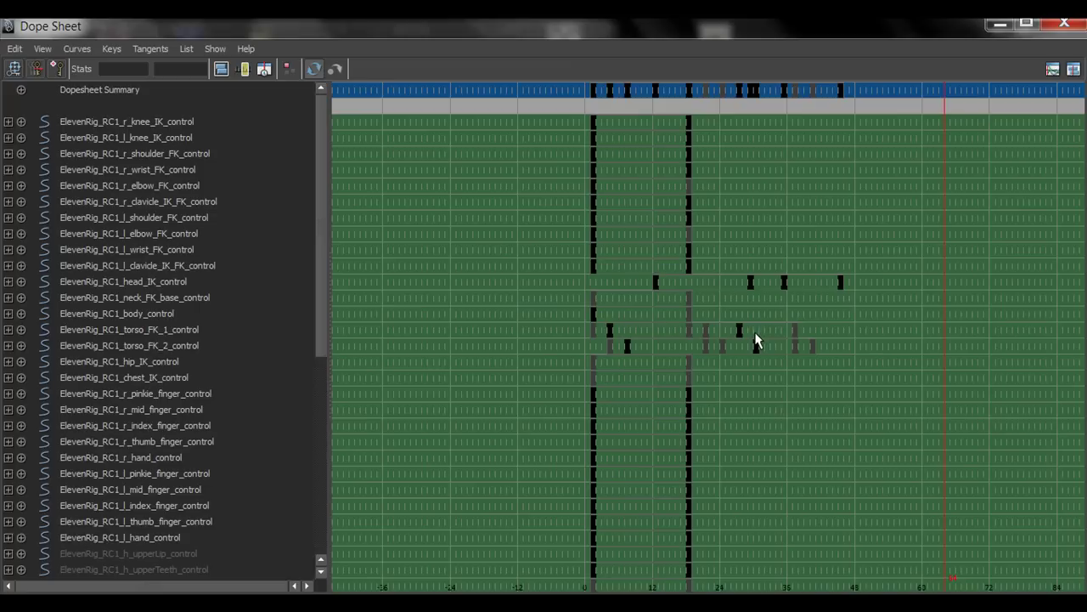
{"action": "left_click", "coordinate": [185, 287]}
{"action": "left_click_drag", "start_coordinate": [199, 311], "coordinate": [207, 337]}
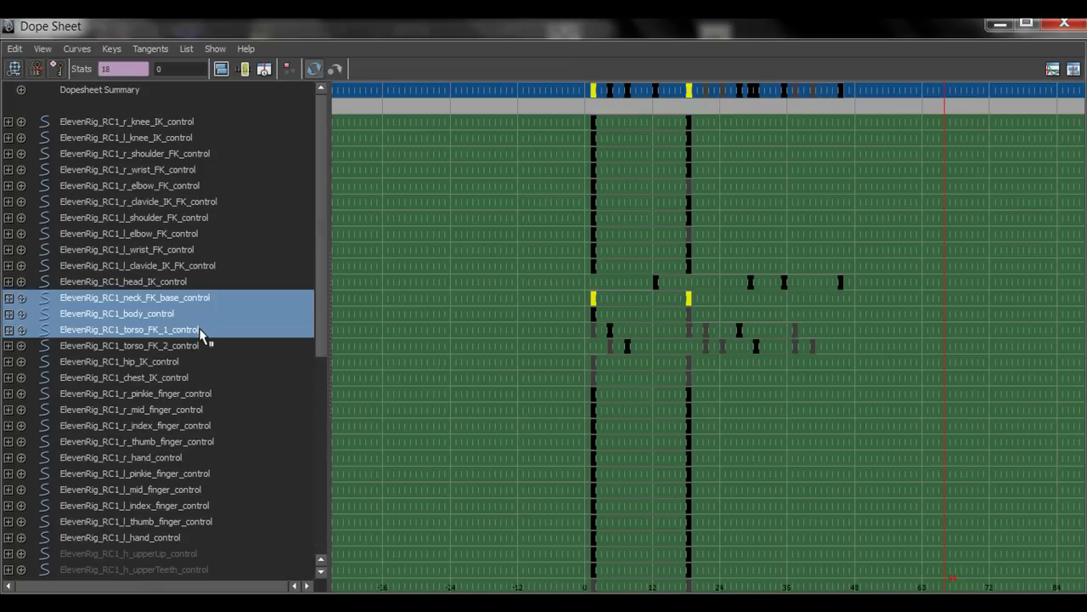
{"action": "left_click_drag", "start_coordinate": [202, 265], "coordinate": [204, 351]}
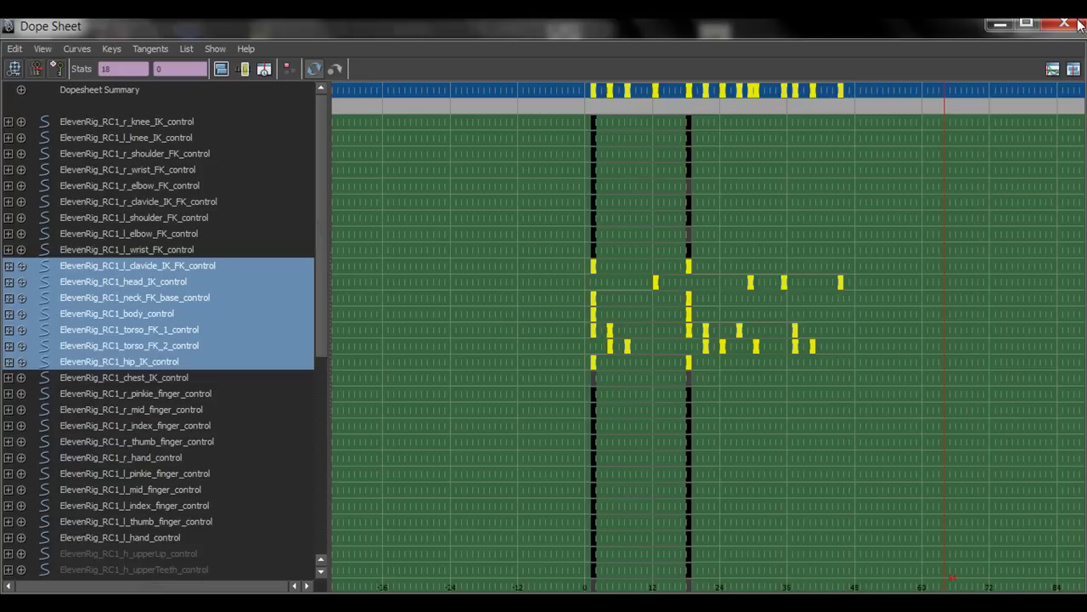
{"action": "left_click", "coordinate": [1000, 24]}
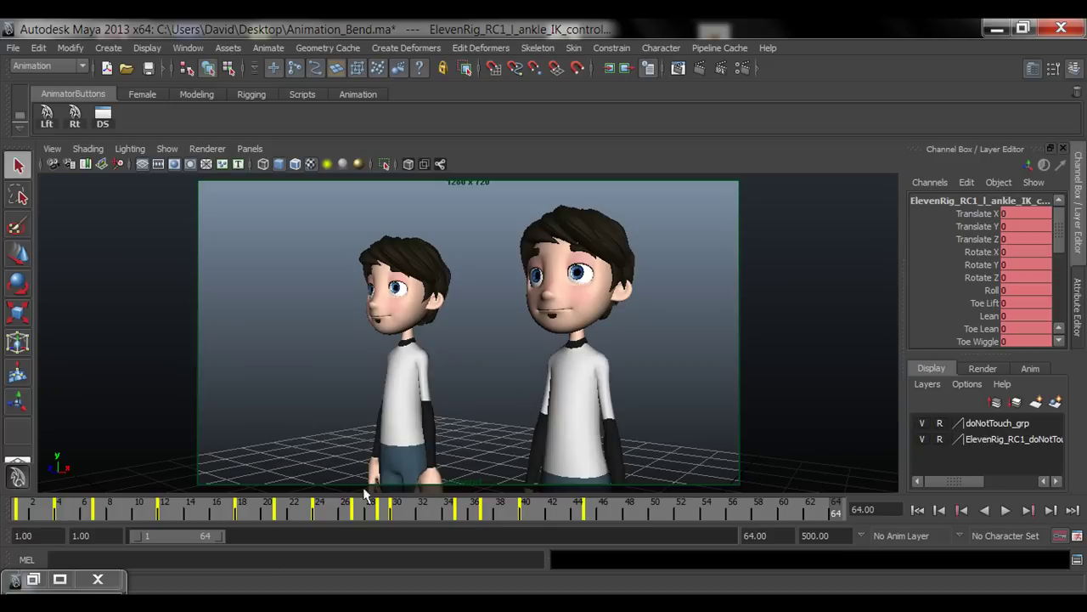
{"action": "left_click_drag", "start_coordinate": [50, 510], "coordinate": [420, 514]}
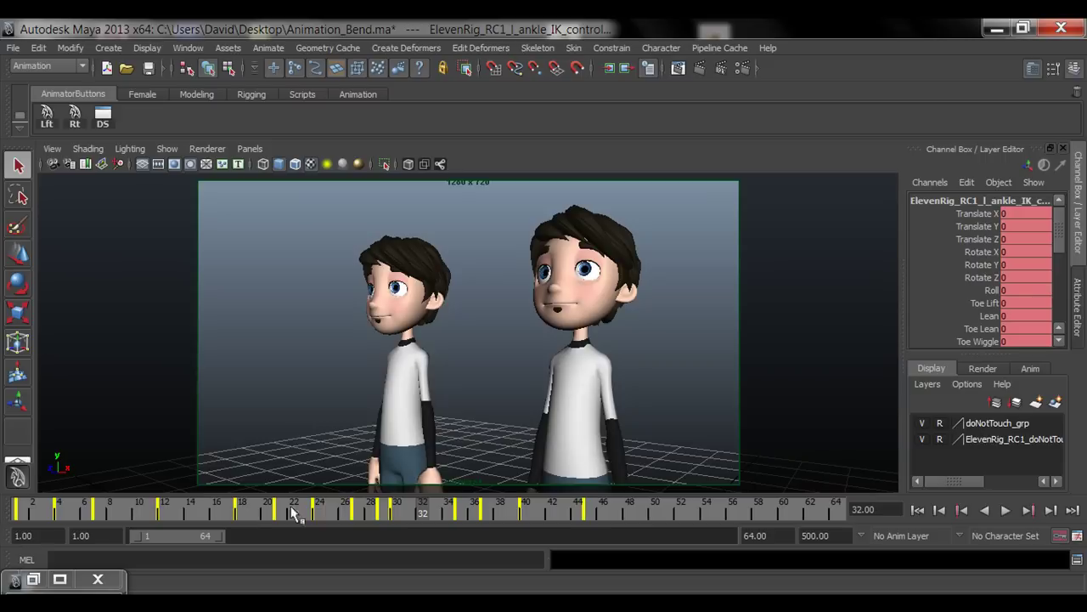
For comparison, play the animation from the start to frame 20 and inspect the left character's keys in the Dope Sheet.
{"action": "left_click", "coordinate": [48, 121]}
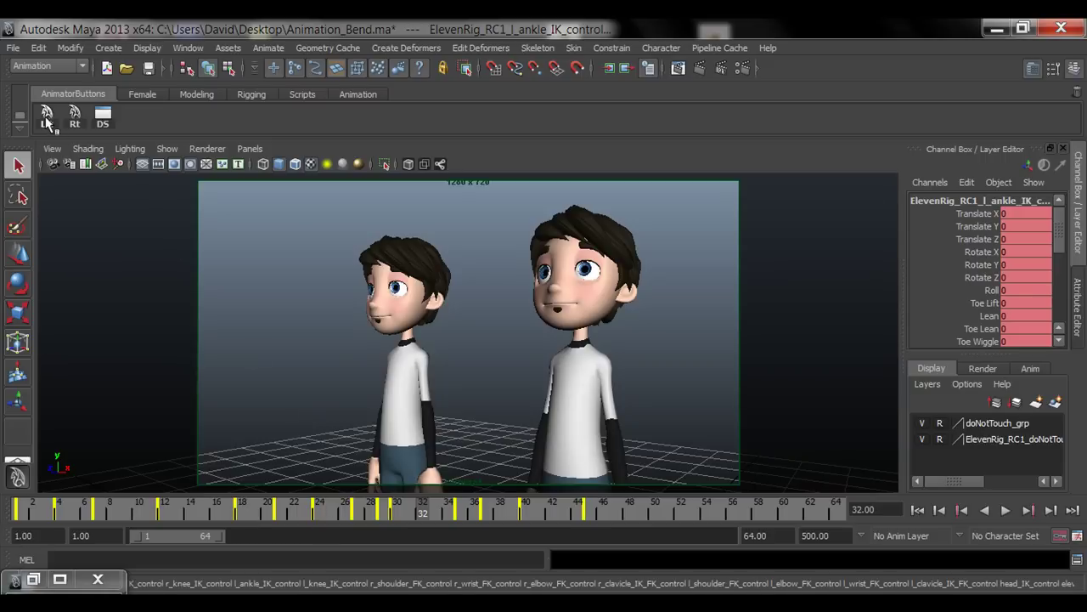
{"action": "left_click", "coordinate": [370, 274]}
{"action": "key", "text": "alt+shift+v"}
{"action": "key", "text": "alt+v"}
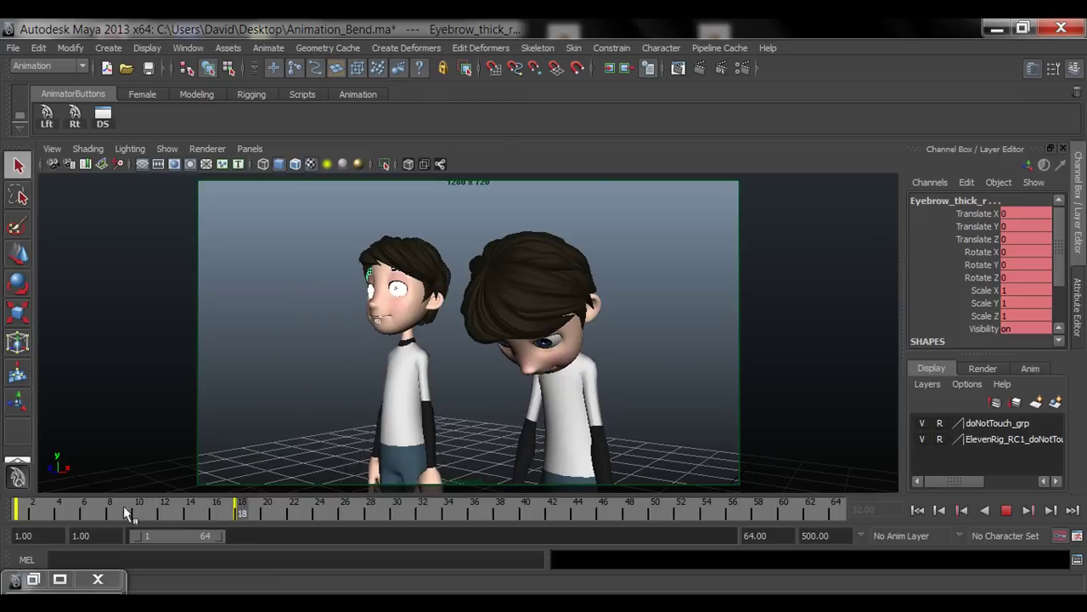
{"action": "left_click", "coordinate": [269, 501]}
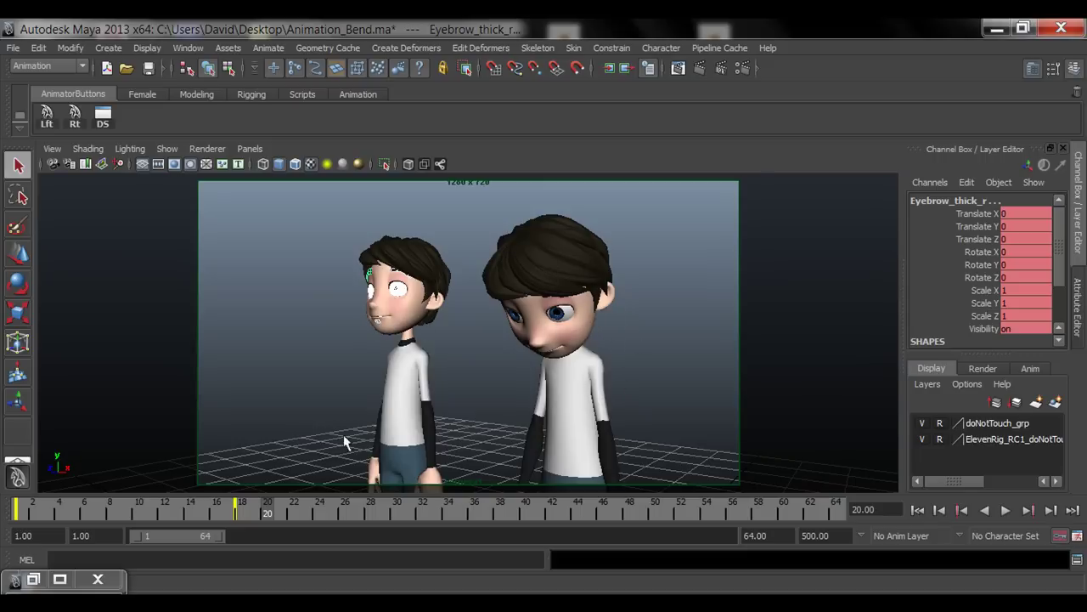
{"action": "left_click", "coordinate": [102, 117]}
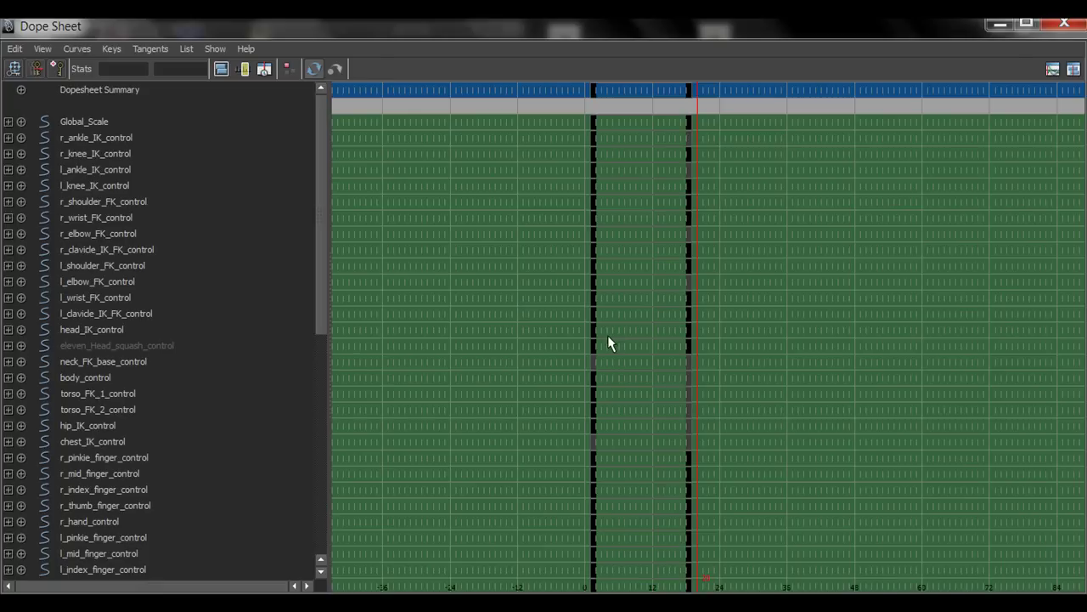
{"action": "left_click", "coordinate": [1063, 24]}
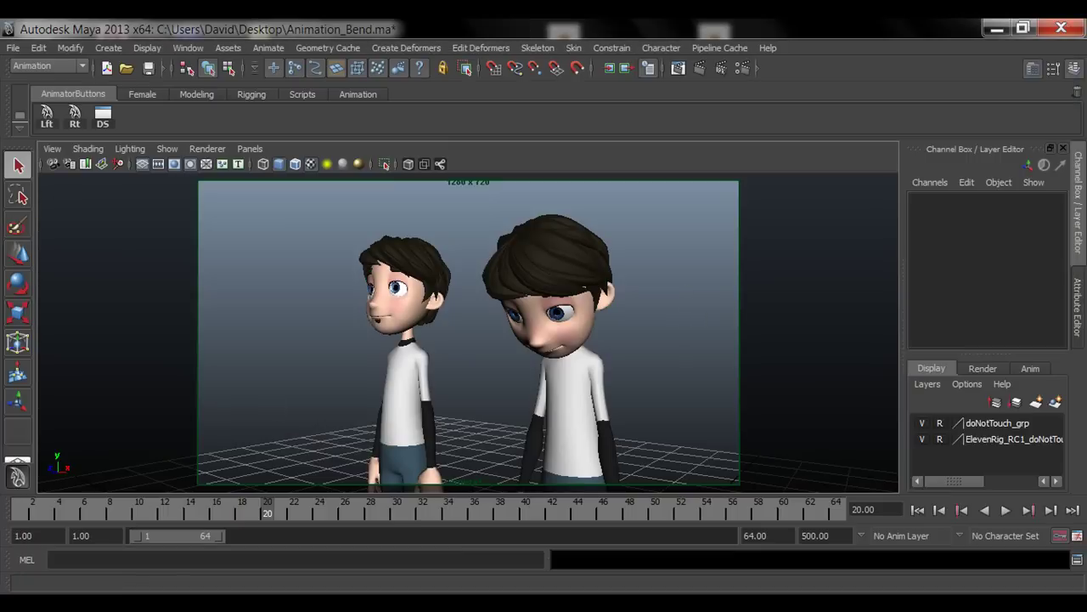
Switch to Firefox and view the Jobs & Animation book preview from the introduction through the Demo Reel page to "Let's Talk Money".
{"action": "key", "text": "alt+Tab"}
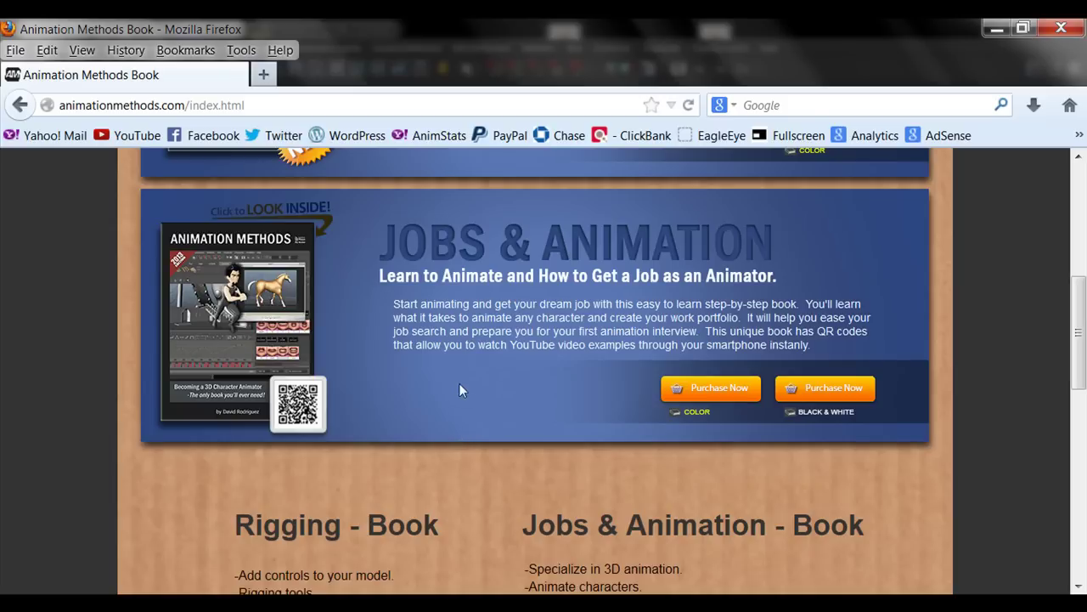
{"action": "left_click", "coordinate": [238, 301]}
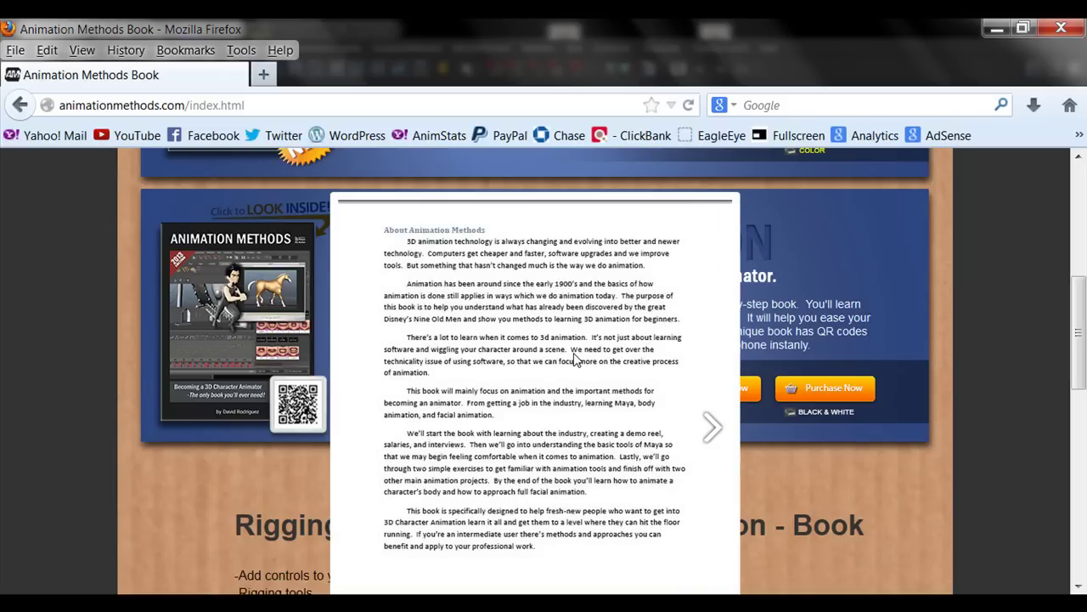
{"action": "scroll", "coordinate": [576, 360], "scroll_direction": "down", "scroll_amount": 2}
{"action": "left_click", "coordinate": [706, 335]}
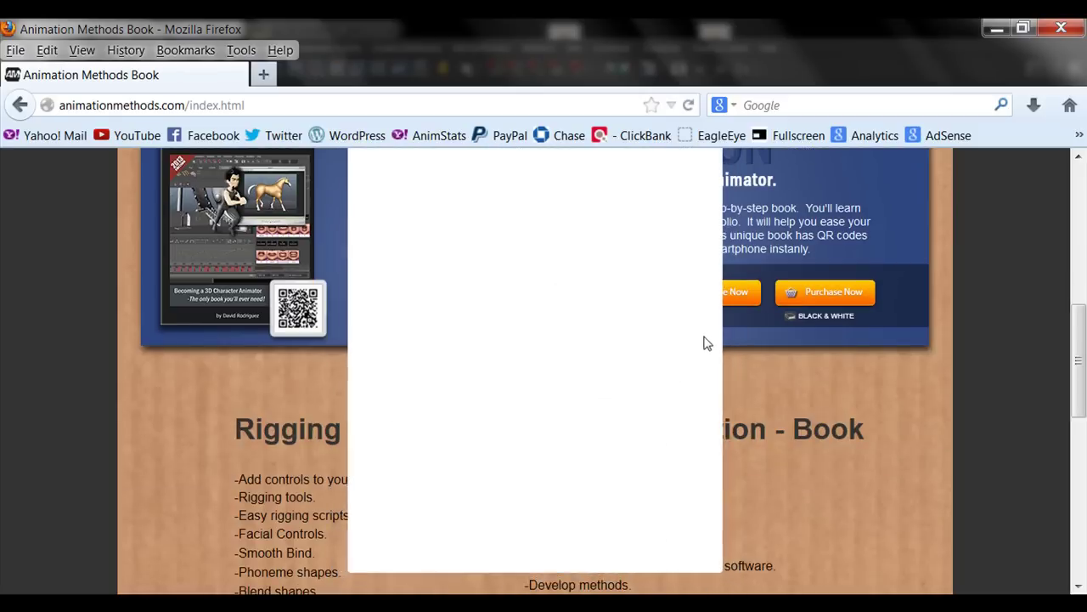
{"action": "left_click", "coordinate": [692, 342]}
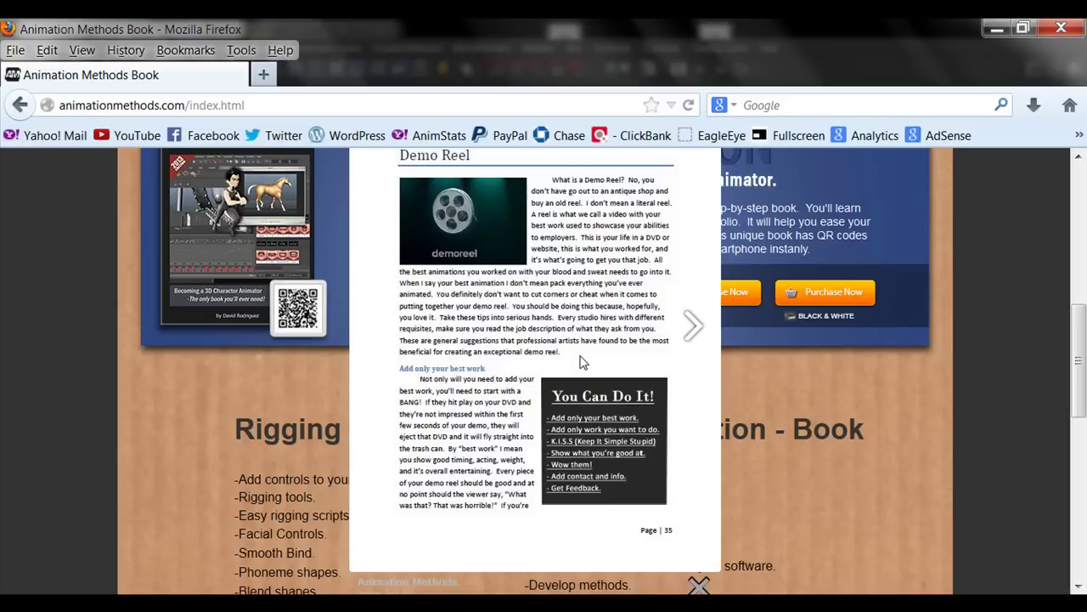
{"action": "left_click", "coordinate": [672, 339]}
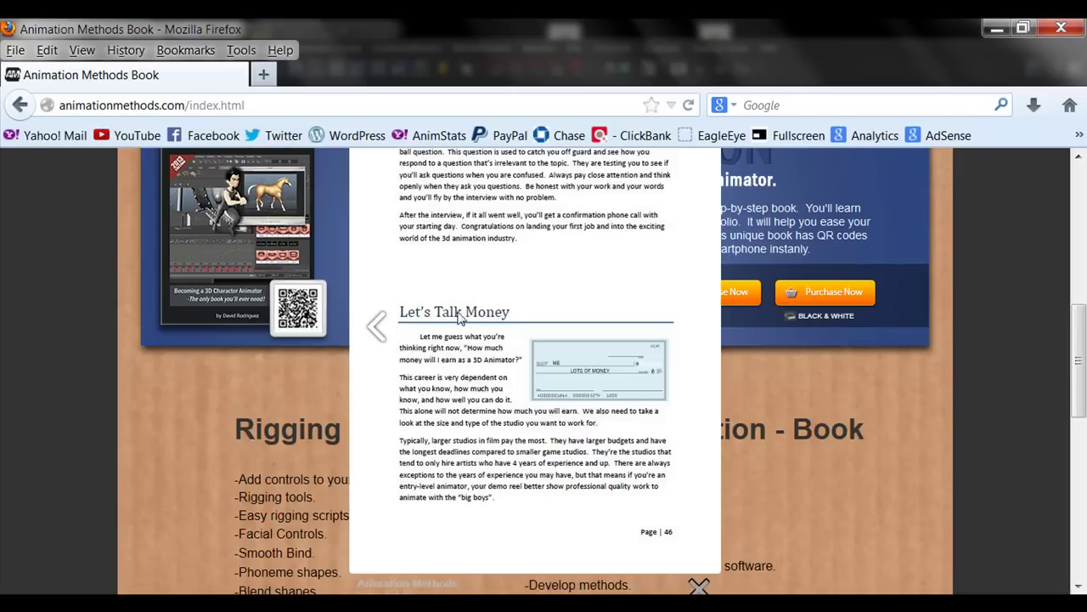
Browse the preview pages on learning Maya, the bouncing ball, rig controls, FK/IK, selection sets, tangents and the car's shock control.
{"action": "left_click", "coordinate": [690, 328]}
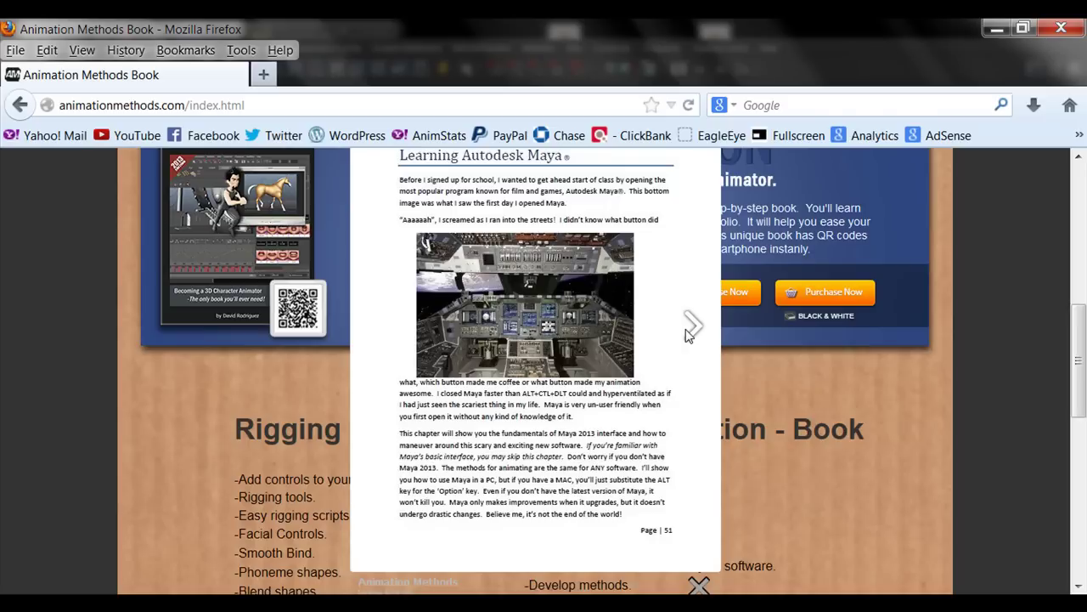
{"action": "left_click", "coordinate": [688, 332]}
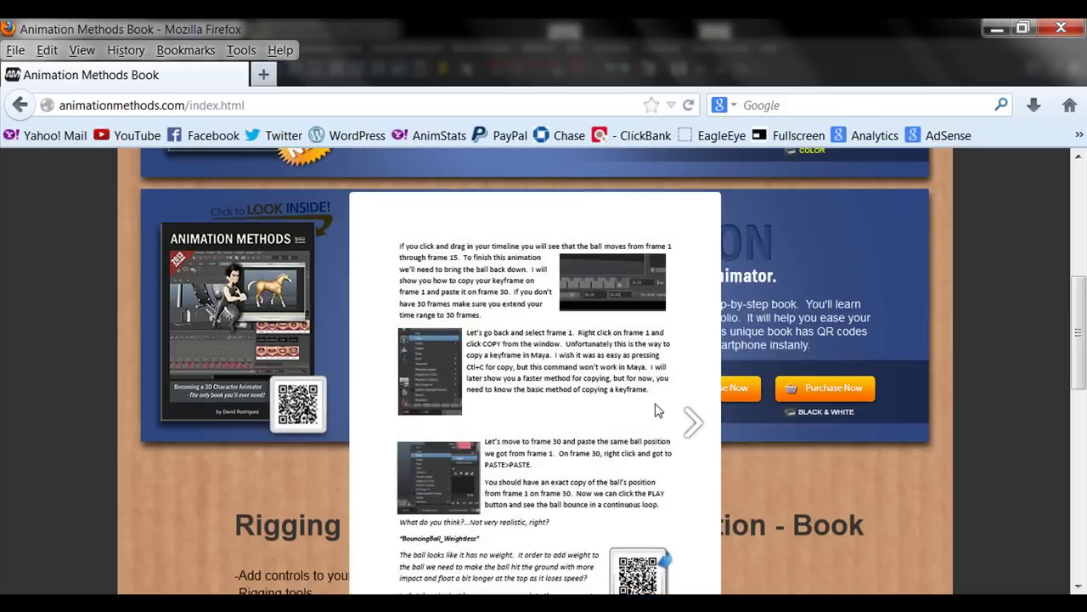
{"action": "left_click", "coordinate": [677, 341]}
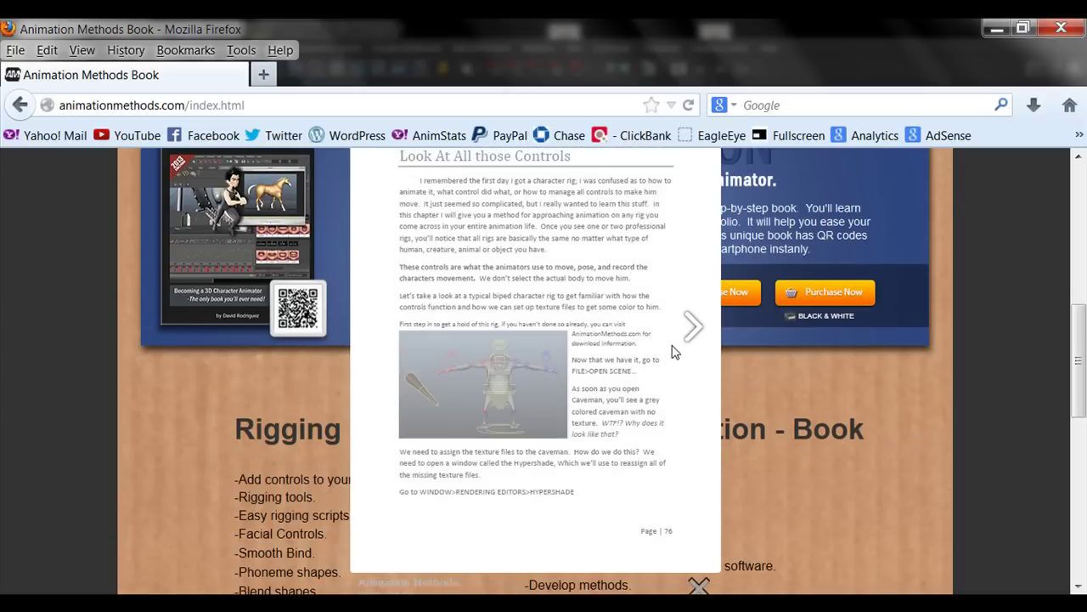
{"action": "left_click", "coordinate": [679, 338]}
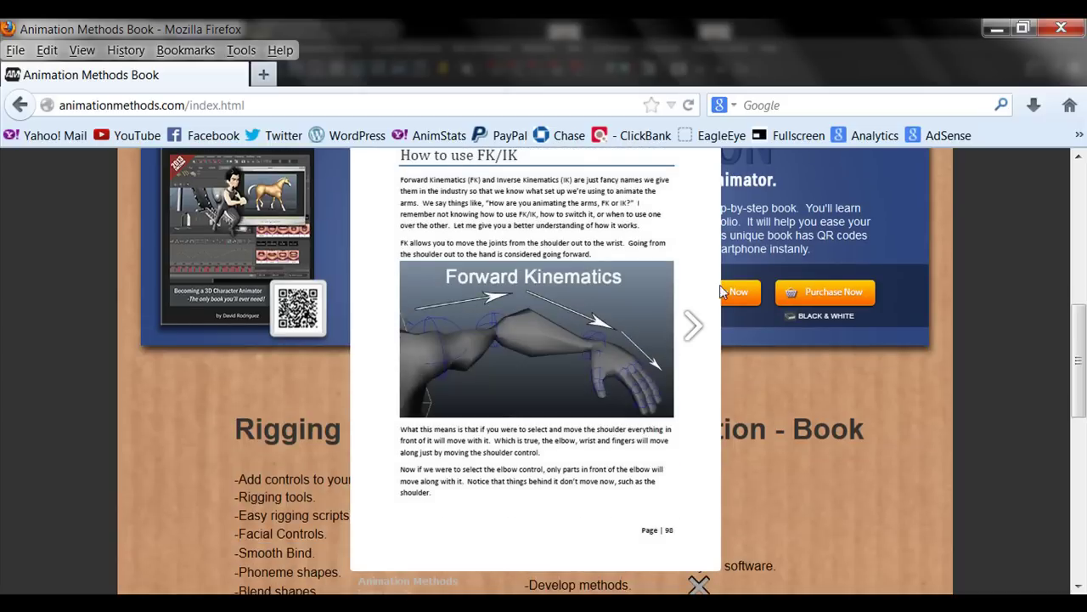
{"action": "left_click", "coordinate": [683, 328]}
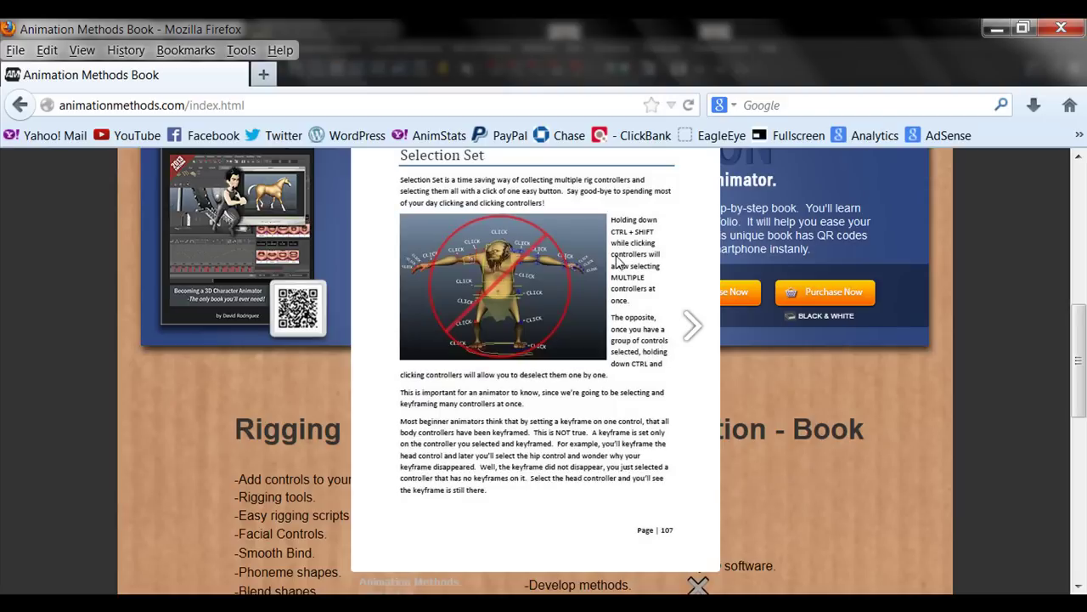
{"action": "left_click", "coordinate": [680, 339]}
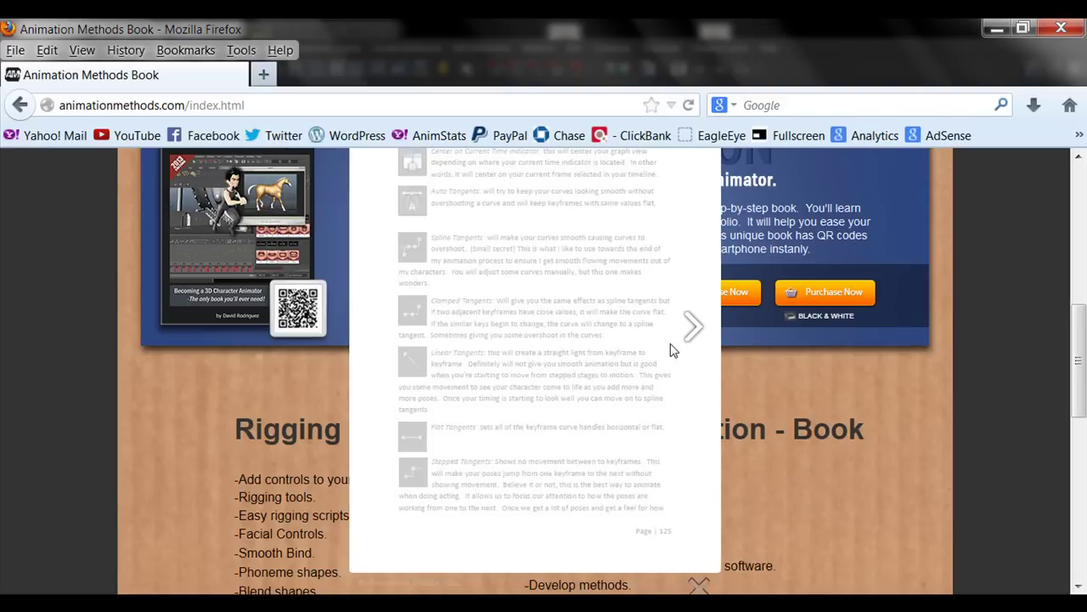
{"action": "left_click", "coordinate": [671, 348]}
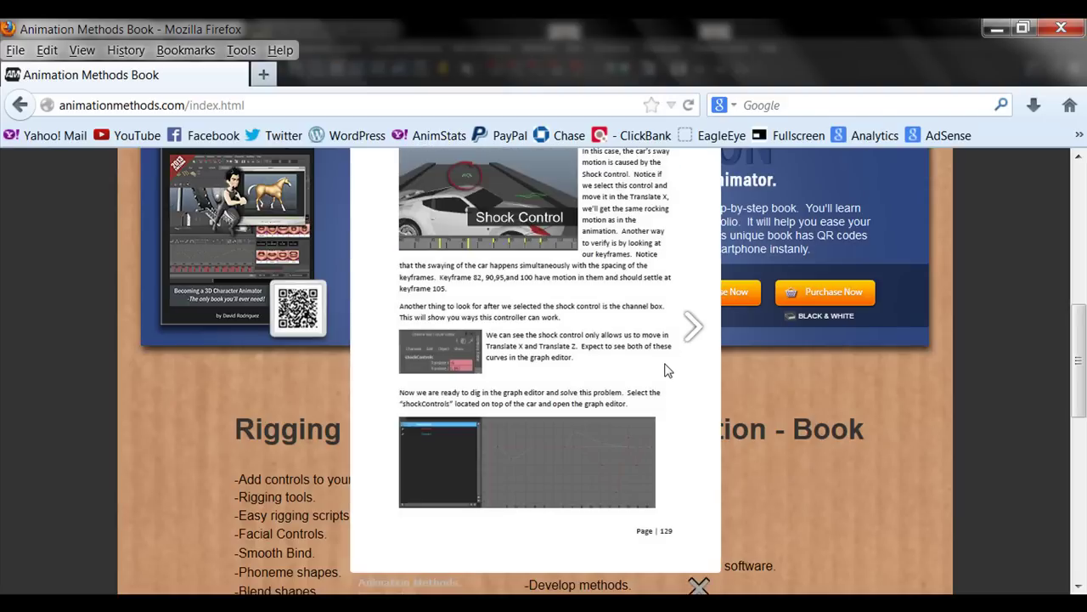
Examine the preview pages on the 12 Principles of Animation, facial and lip sync tips, and jump posing up to page 165.
{"action": "left_click", "coordinate": [677, 349]}
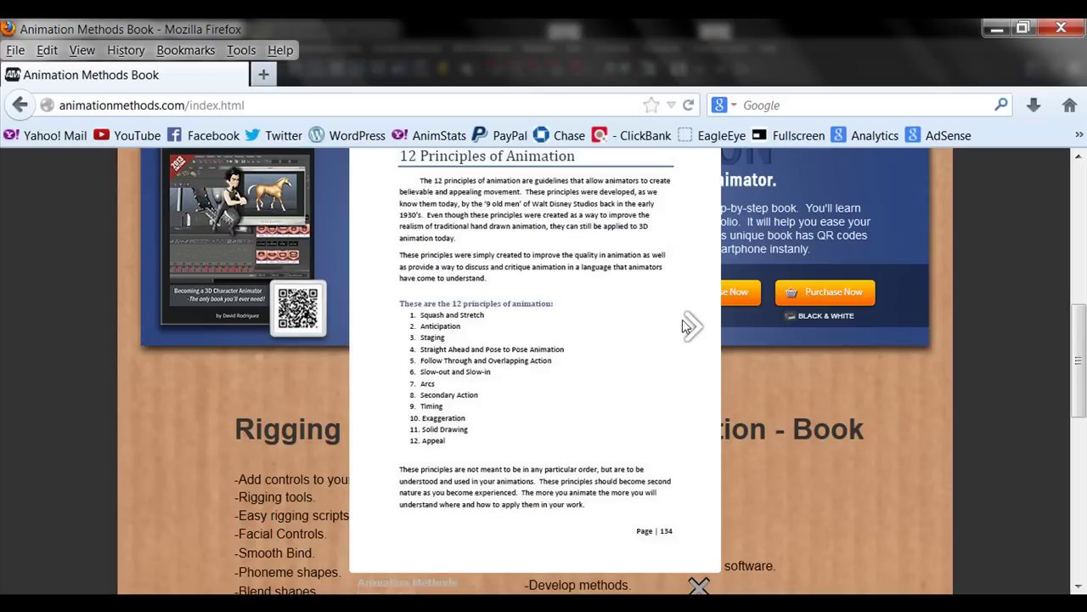
{"action": "left_click", "coordinate": [684, 326]}
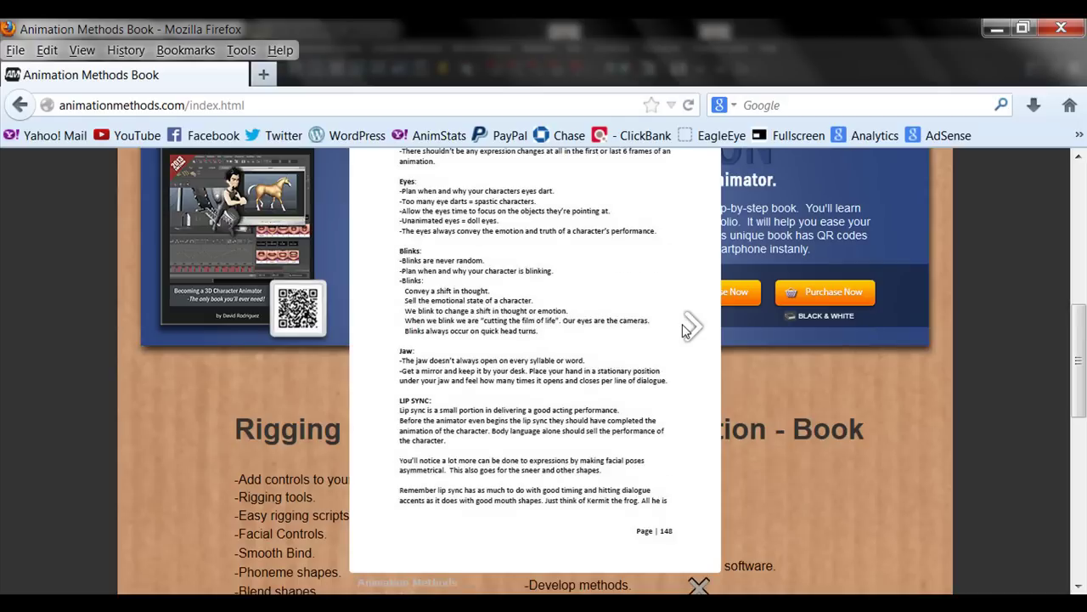
{"action": "scroll", "coordinate": [585, 429], "scroll_direction": "up", "scroll_amount": 2}
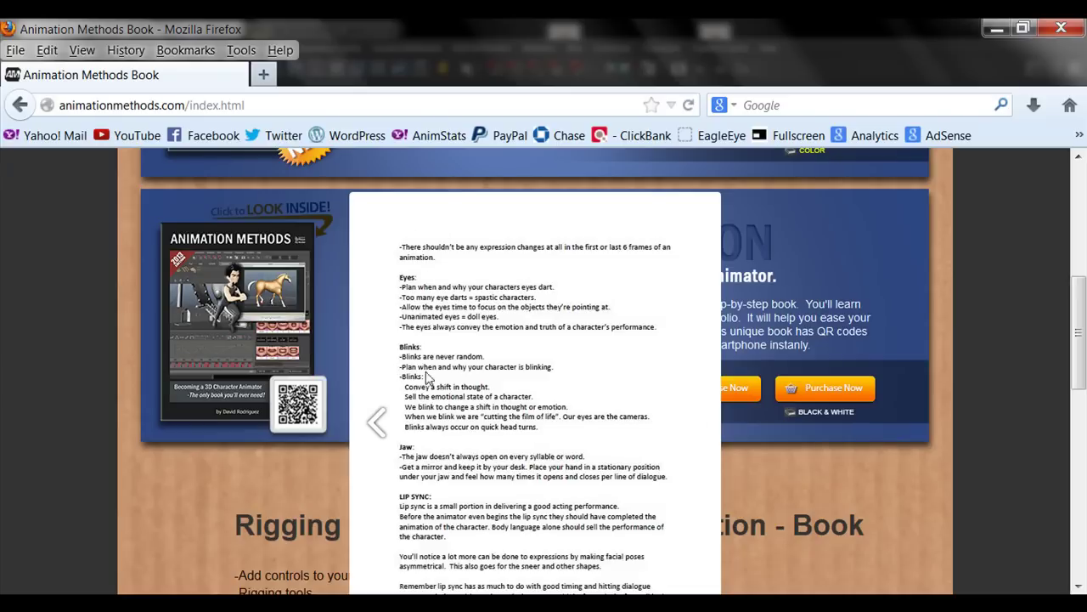
{"action": "left_click", "coordinate": [688, 425]}
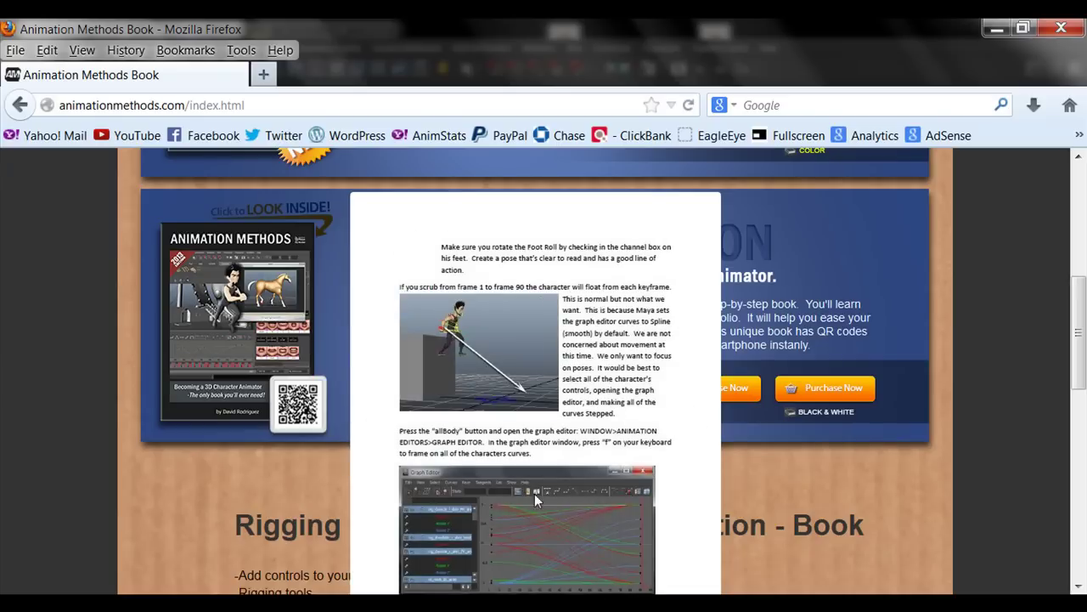
{"action": "scroll", "coordinate": [534, 508], "scroll_direction": "down", "scroll_amount": 2}
{"action": "left_click", "coordinate": [693, 326]}
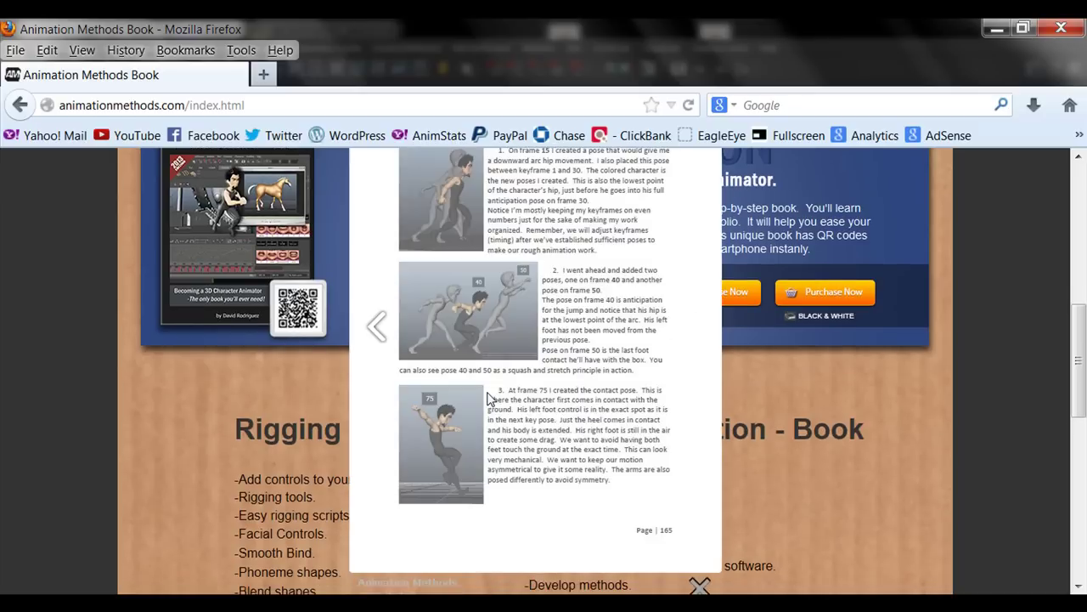
View the preview pages on run cycle poses and eye blinks.
{"action": "left_click", "coordinate": [667, 337]}
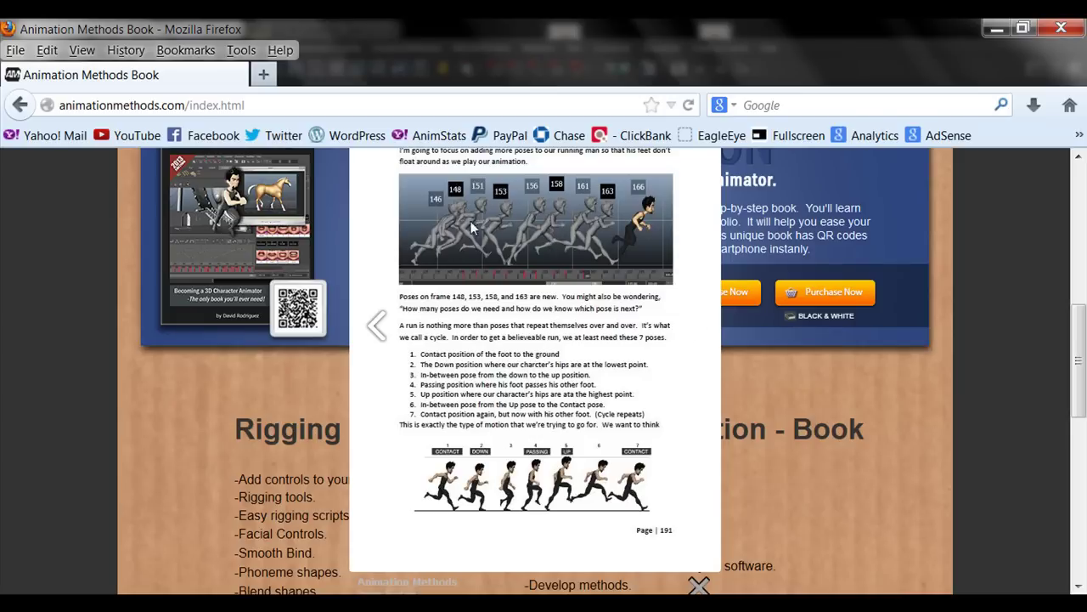
{"action": "left_click", "coordinate": [684, 333]}
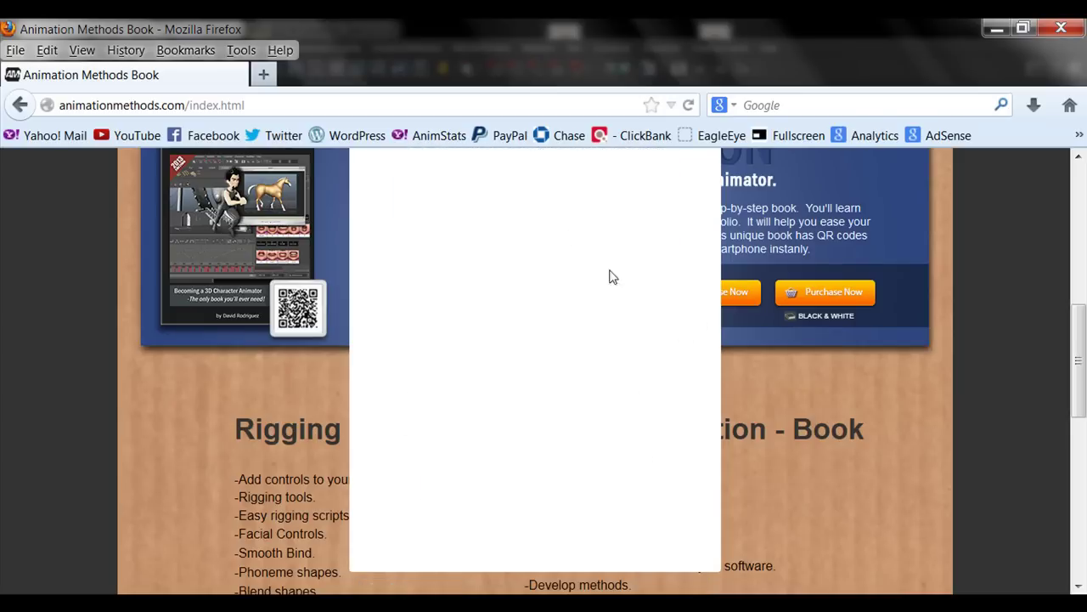
{"action": "left_click", "coordinate": [680, 325]}
{"action": "left_click", "coordinate": [671, 333]}
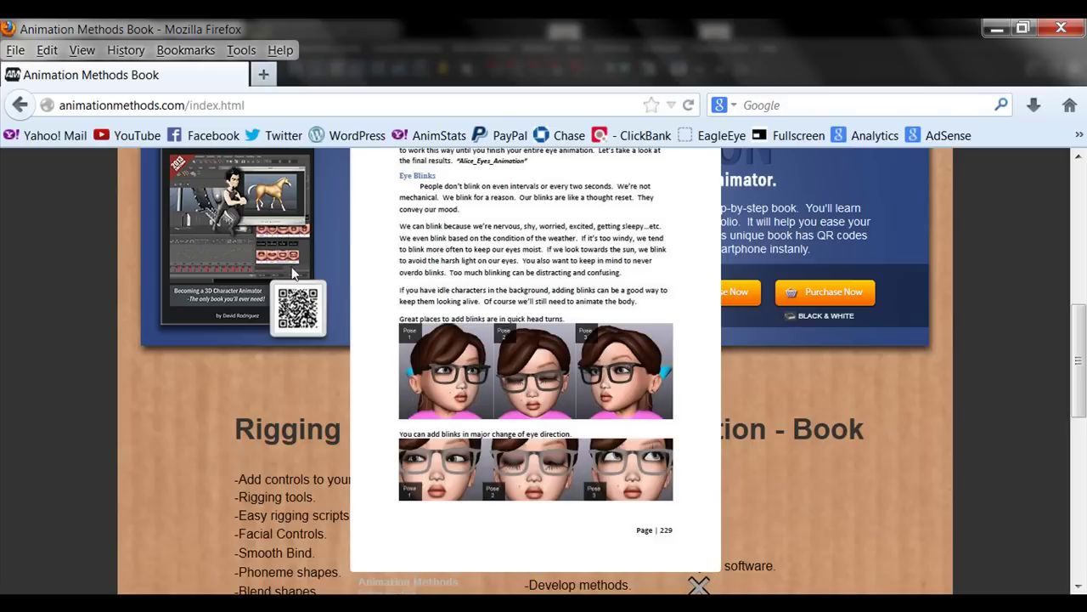
{"action": "left_click", "coordinate": [383, 333]}
Close the book preview, return to Maya and play the two characters' animation from the start.
{"action": "left_click", "coordinate": [942, 457]}
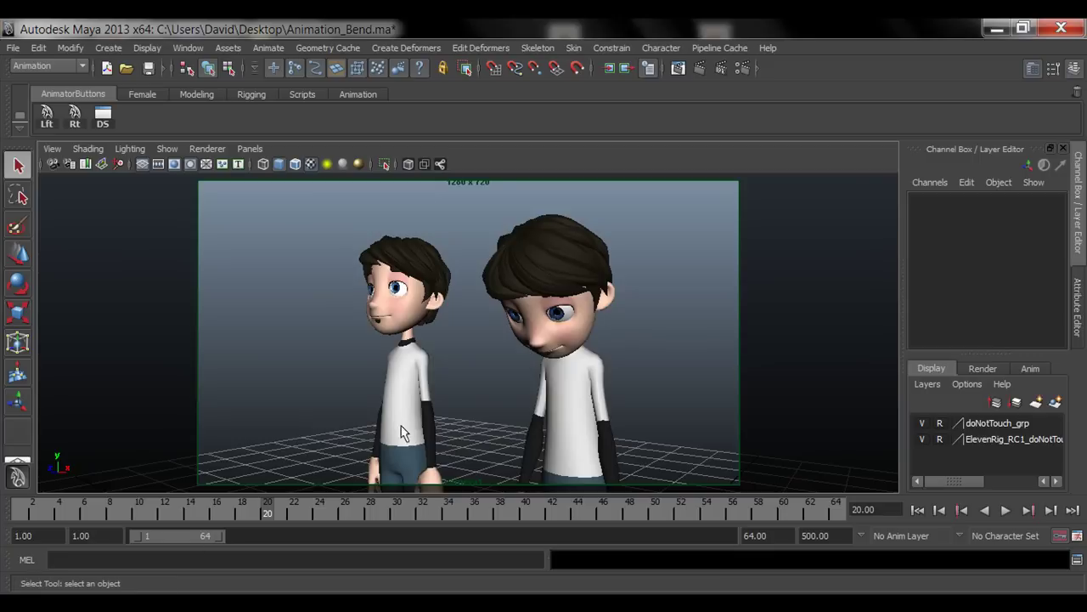
{"action": "left_click", "coordinate": [918, 510]}
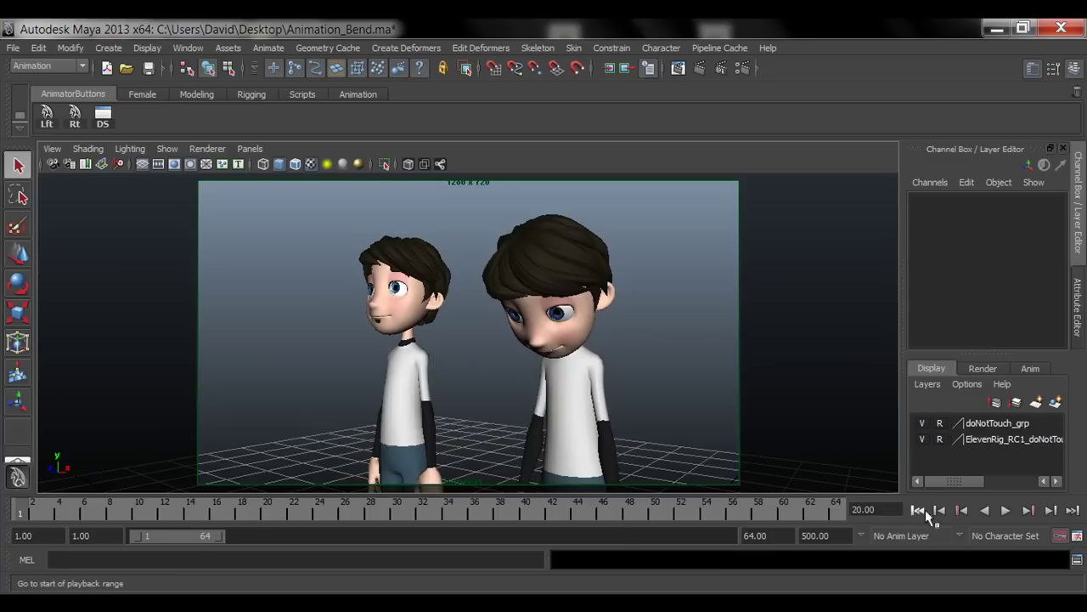
{"action": "left_click", "coordinate": [1005, 510]}
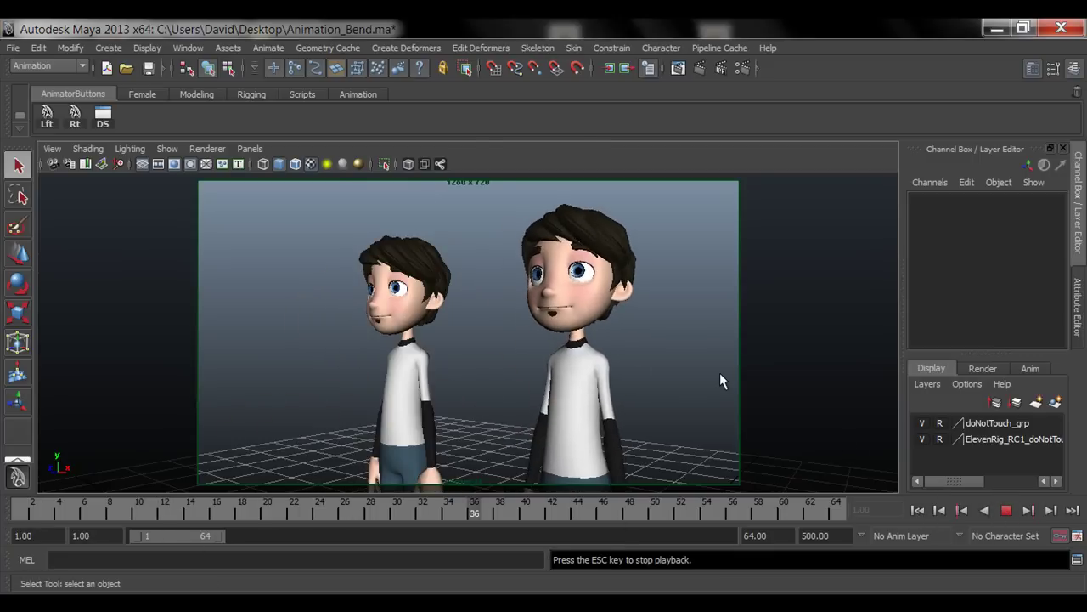